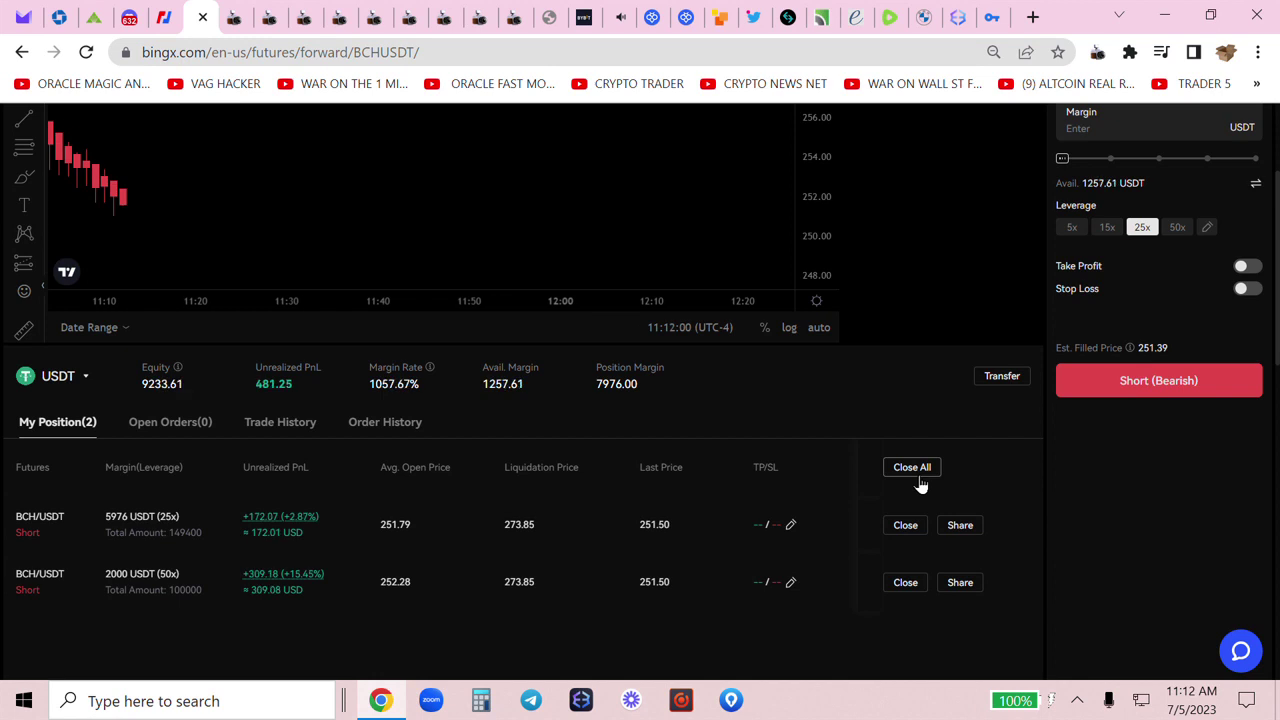
- Close both BCH/USDT shorts with Close All and dismiss the 2/2 Closing Results dialog
left_click(912, 470)
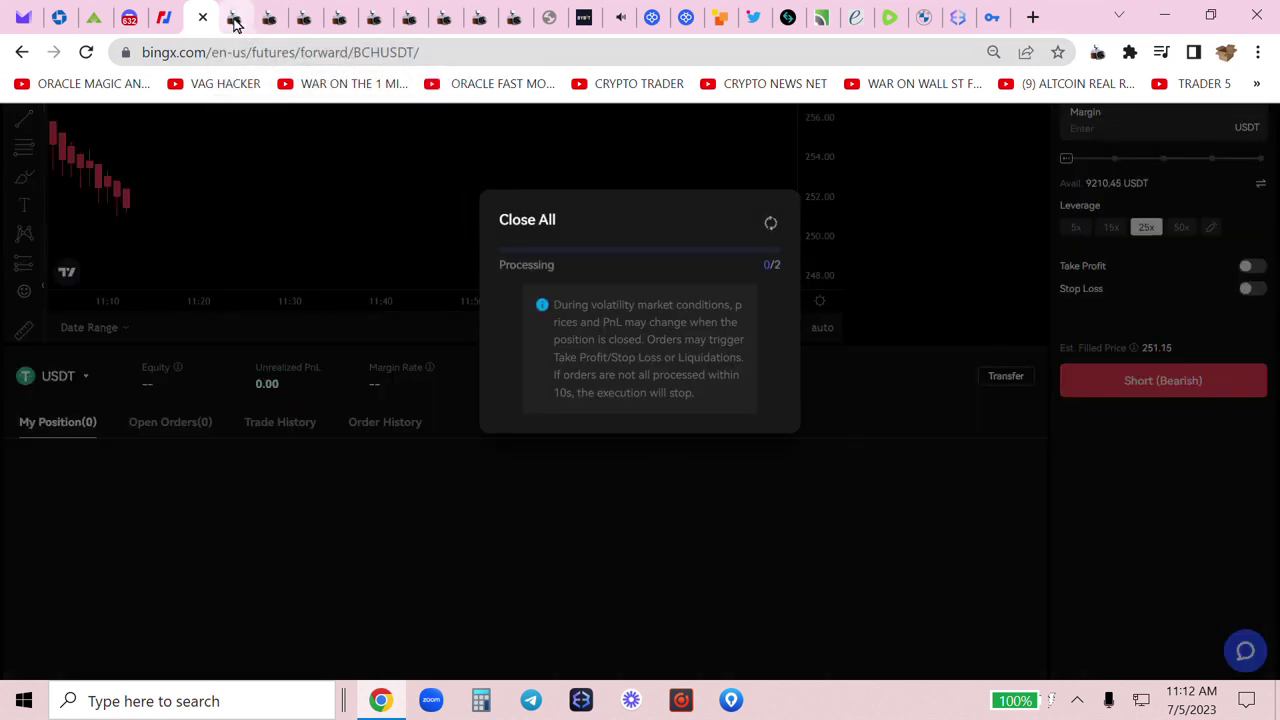
left_click(234, 18)
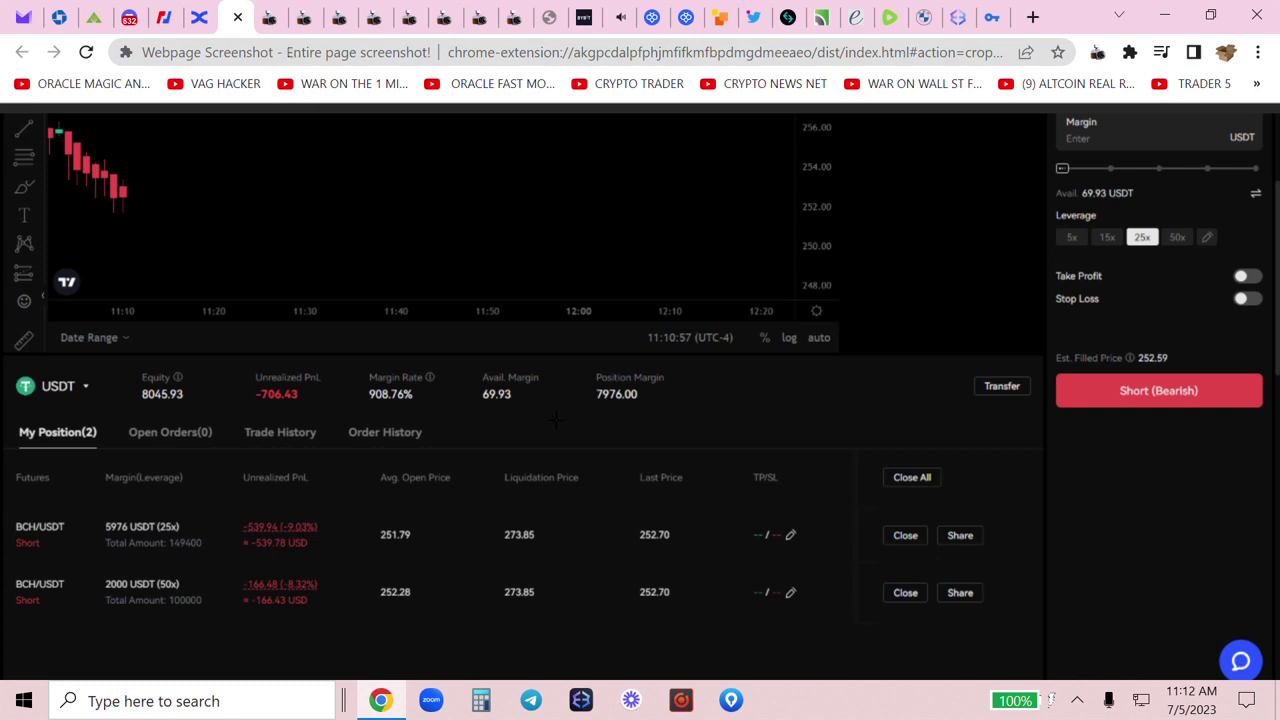
left_click(270, 18)
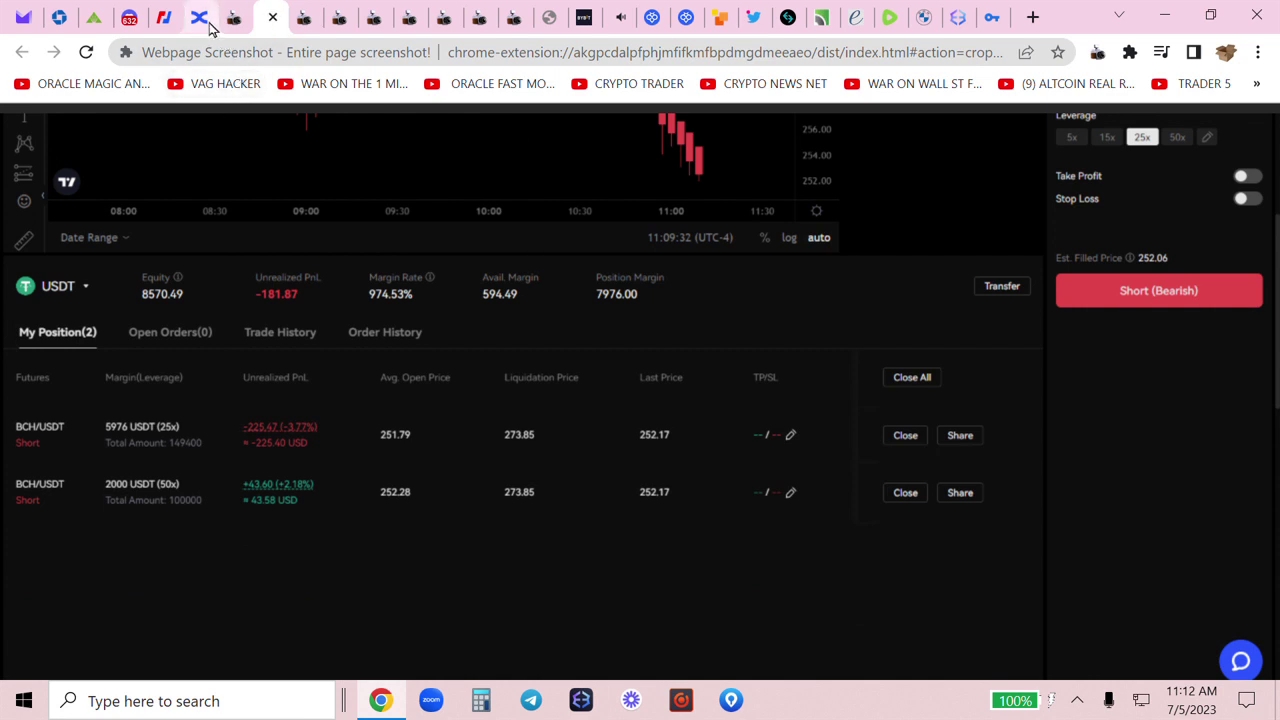
left_click(209, 20)
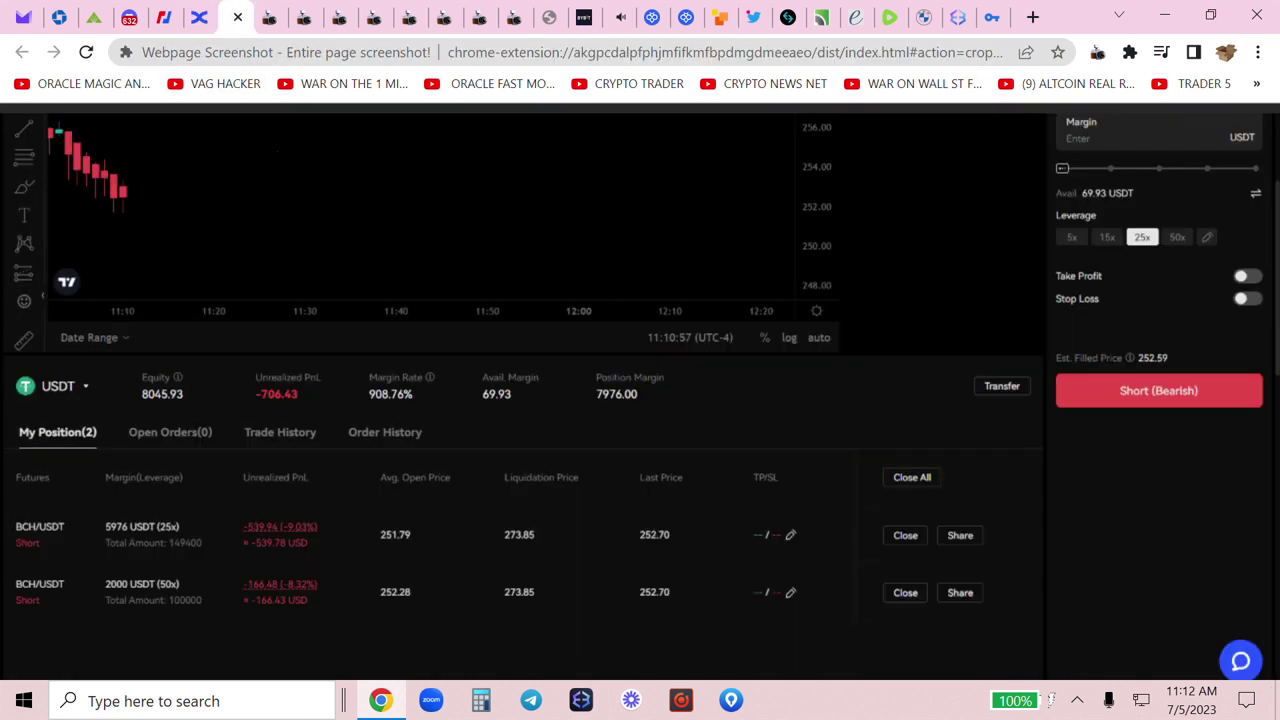
left_click(200, 17)
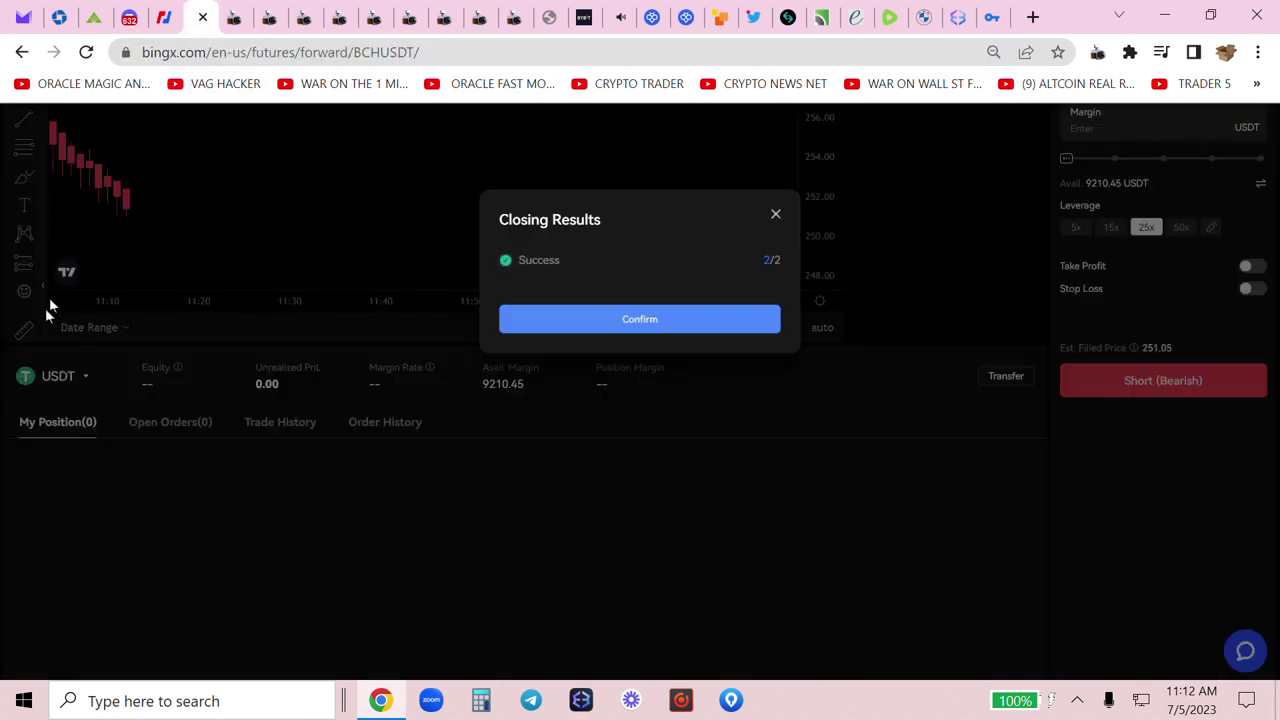
left_click(530, 333)
scroll(552, 384, "up", 2)
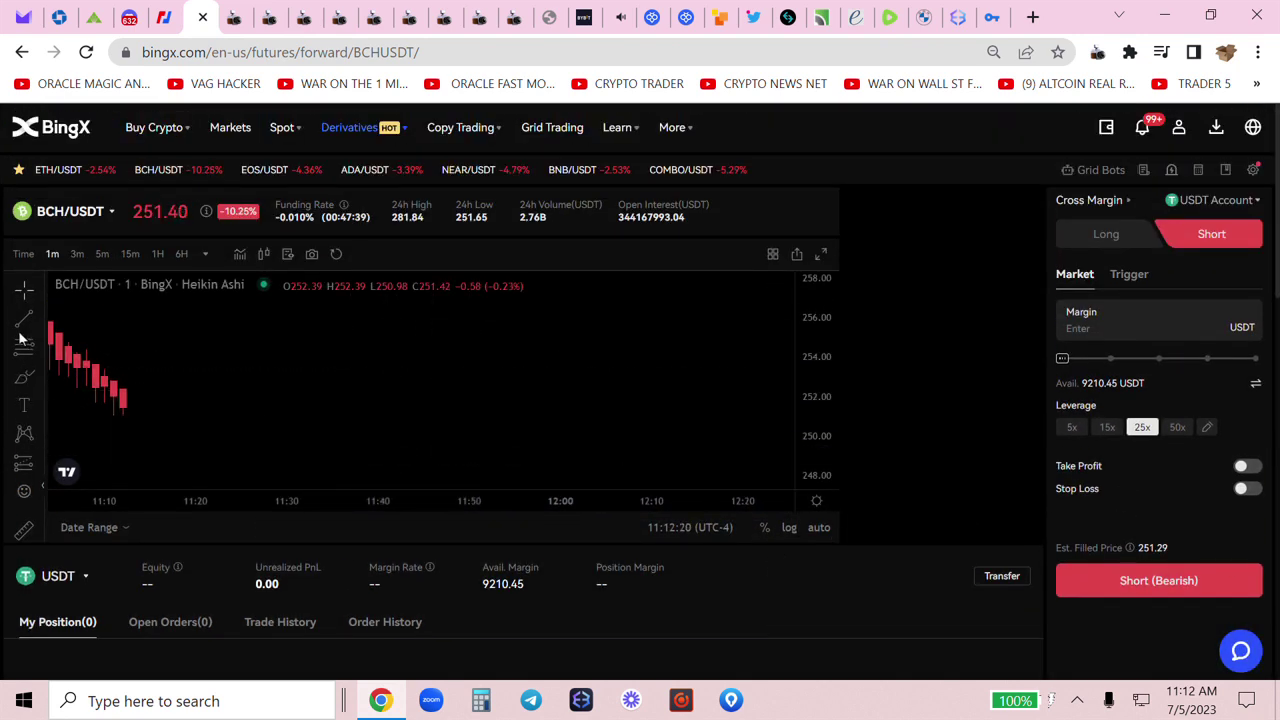
- Place a Short (Bearish) BCH/USDT order with 2,000 USDT margin at 50x, then view a saved screenshot
left_click(1178, 428)
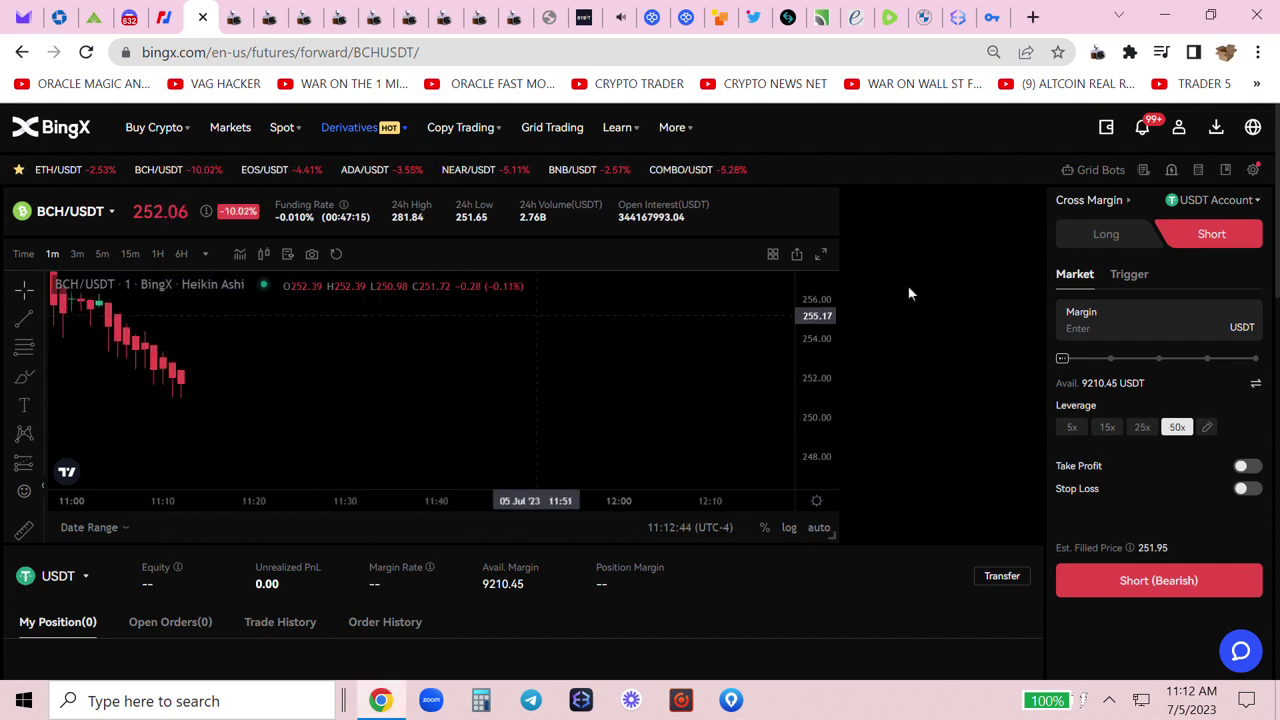
left_click(1125, 330)
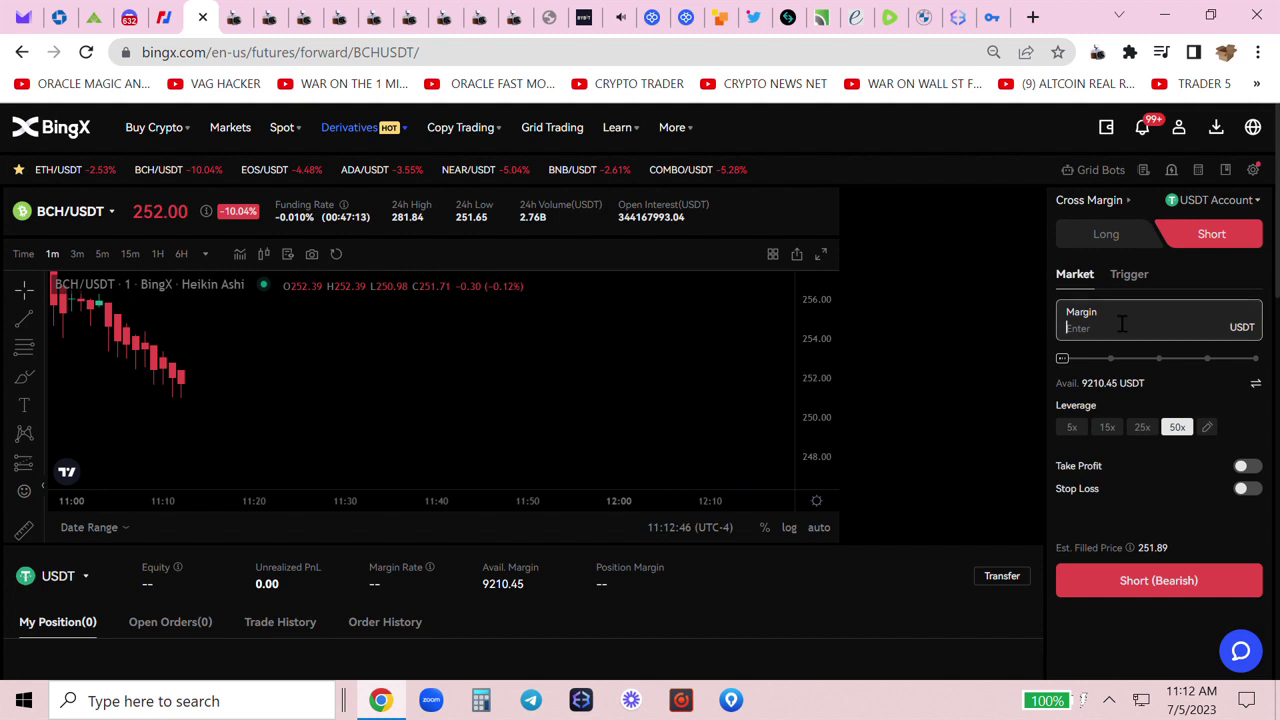
left_click(1113, 347)
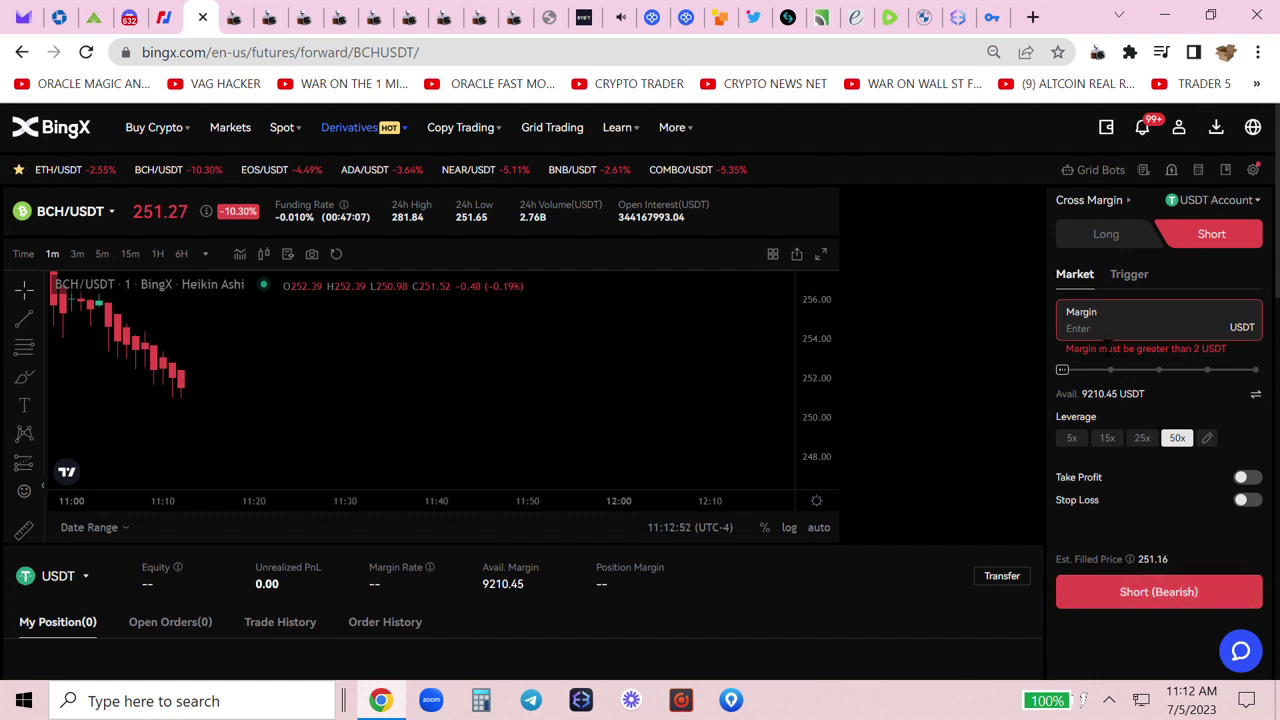
left_click(1105, 340)
type("2000")
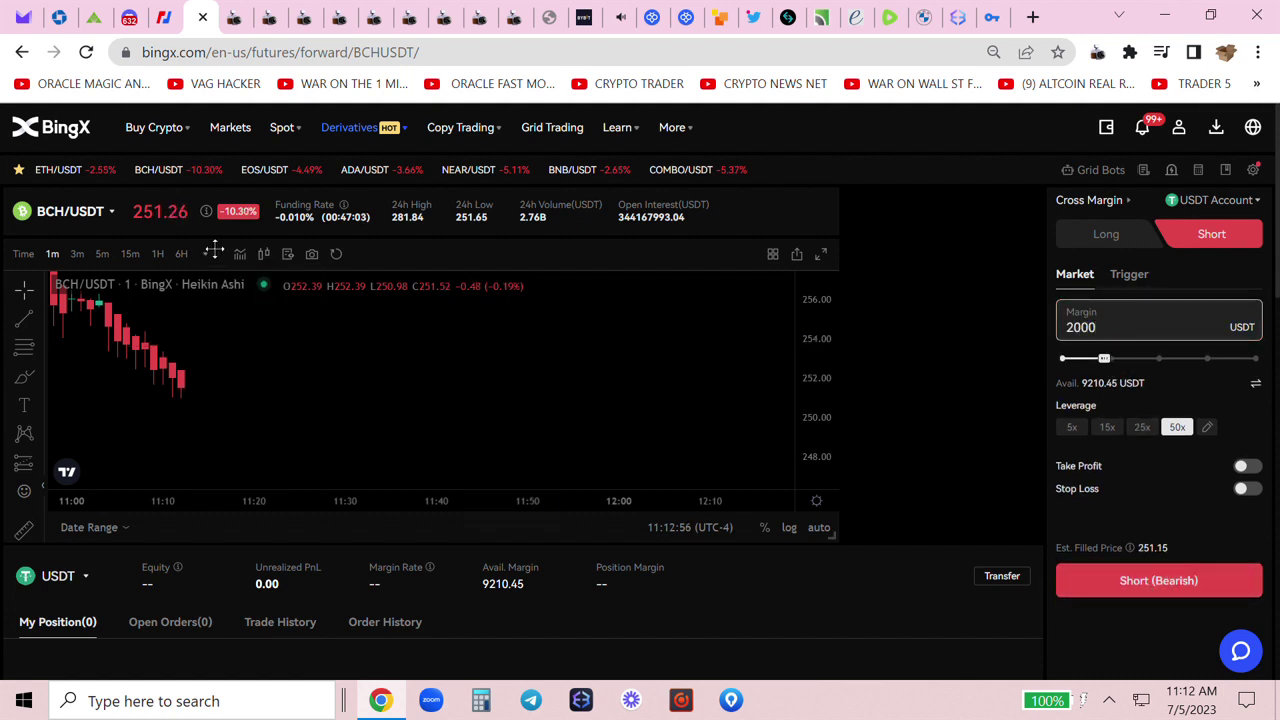
left_click(1112, 593)
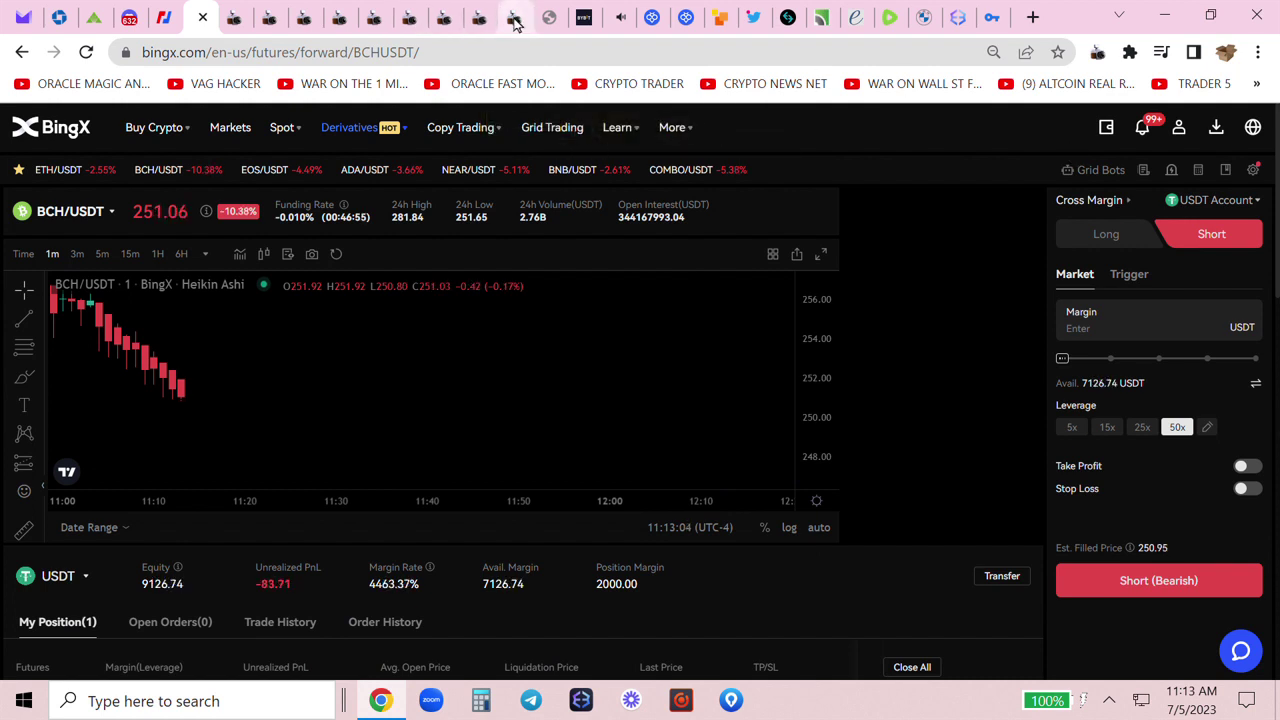
left_click(512, 17)
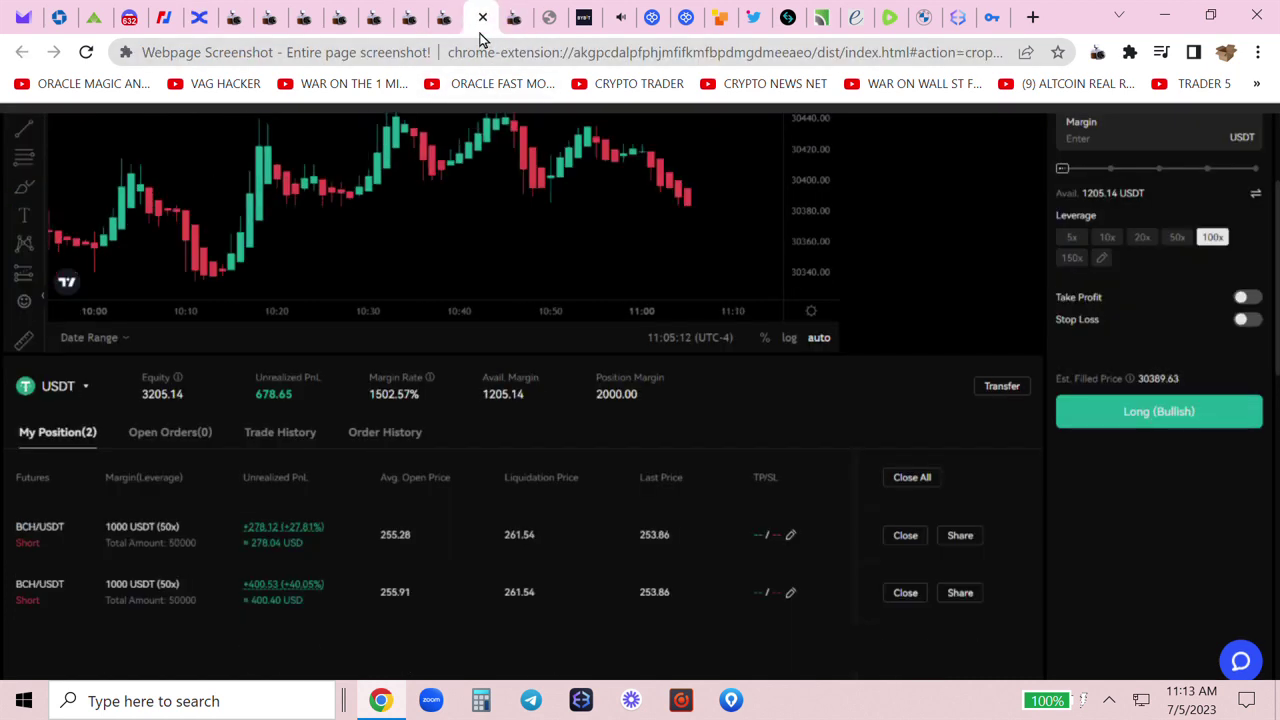
left_click(441, 32)
left_click(413, 28)
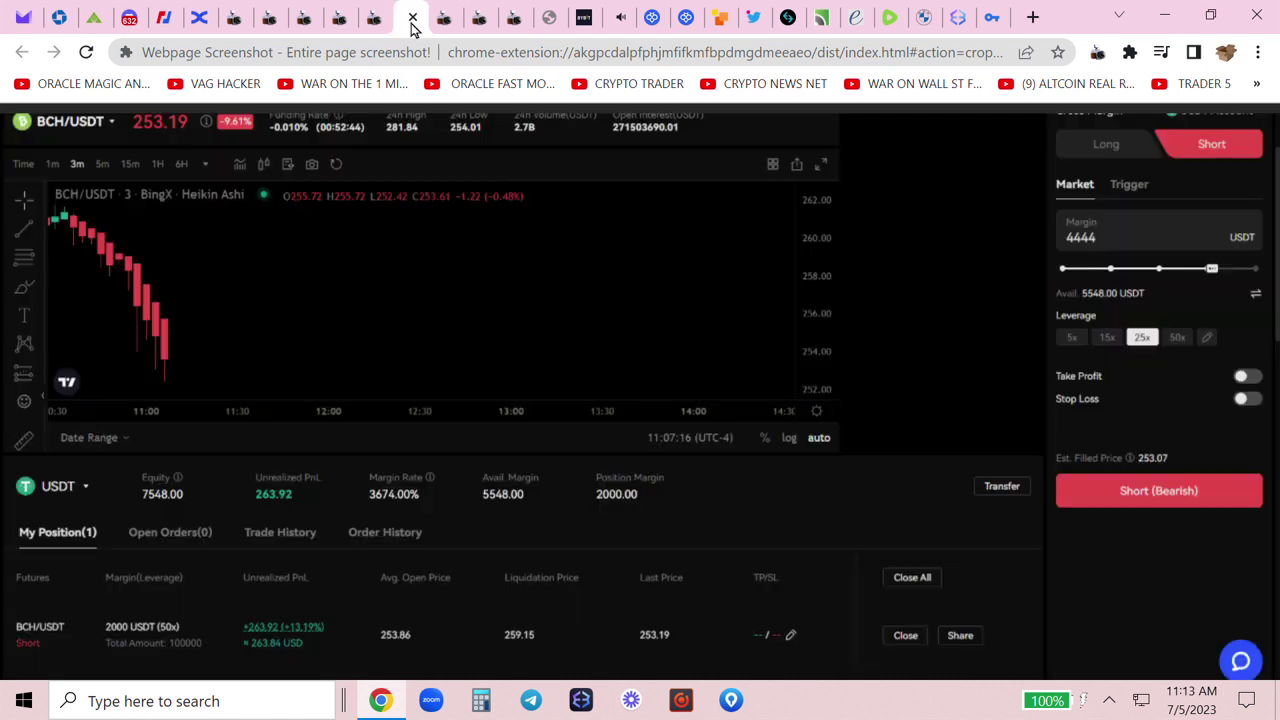
left_click(378, 26)
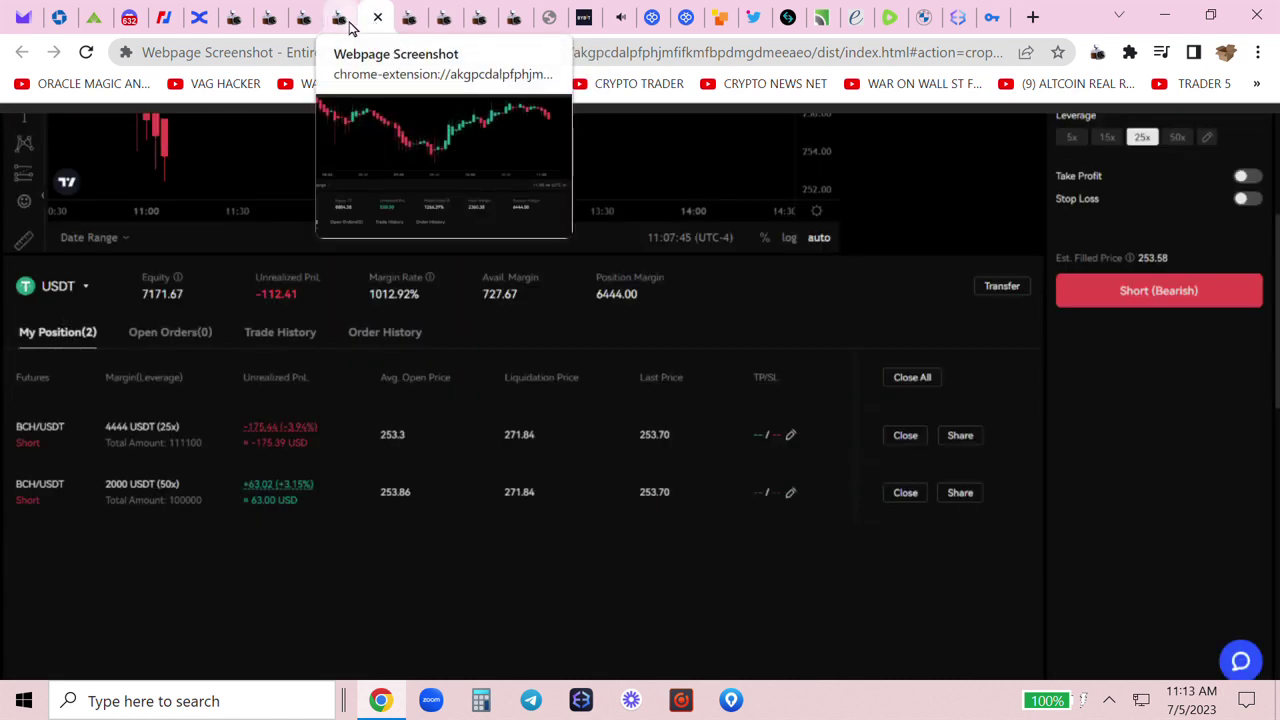
left_click(340, 30)
left_click(312, 32)
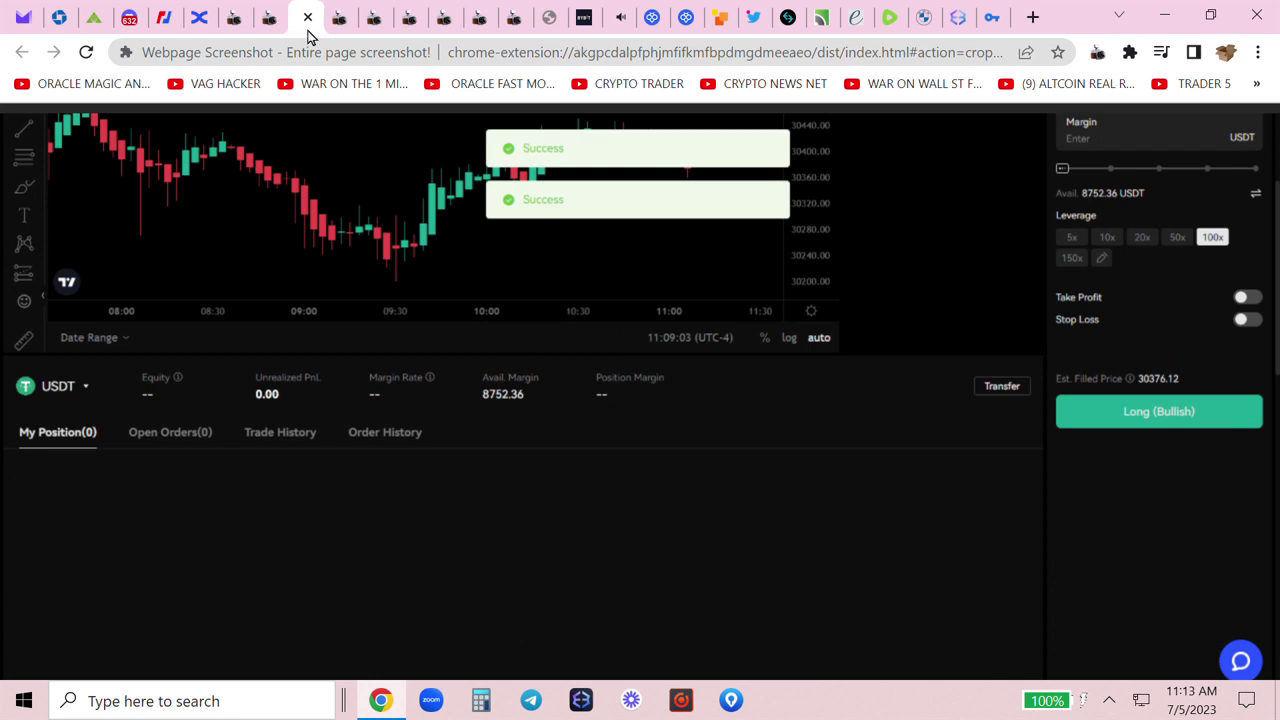
left_click(272, 30)
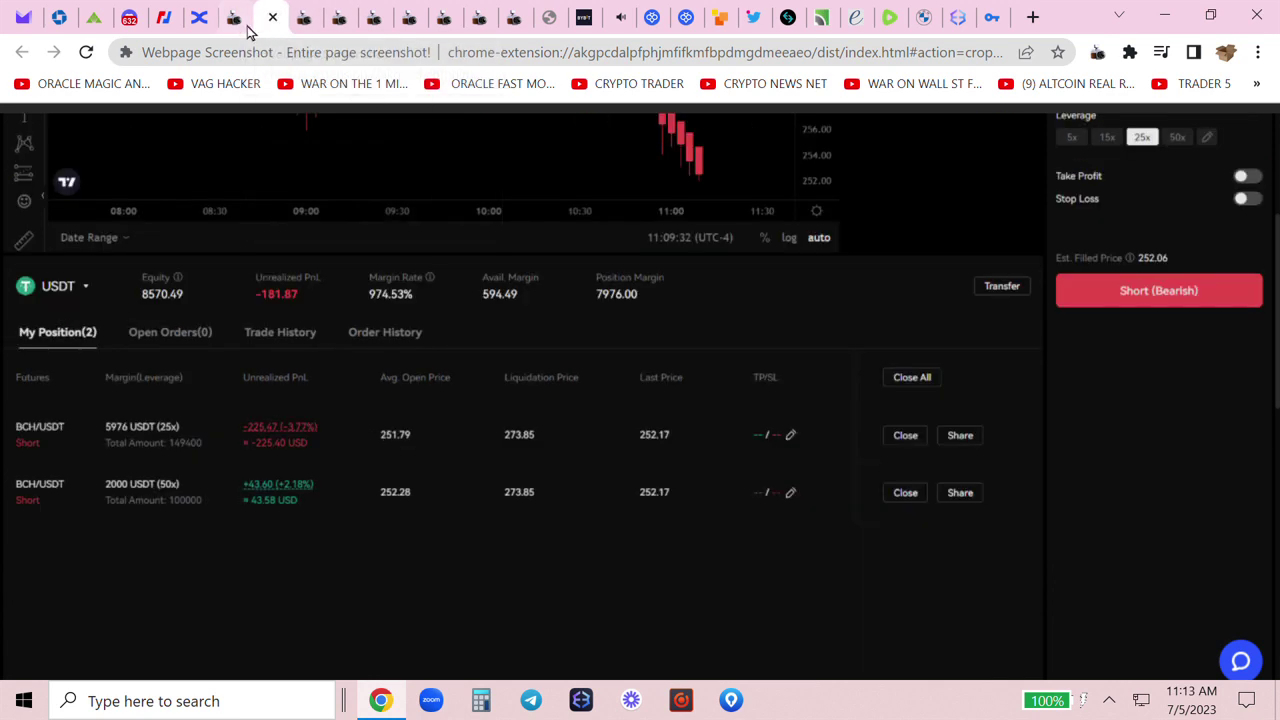
left_click(238, 29)
- Back on BingX, fill the short order with 5,467 USDT margin at 25x leverage
left_click(202, 17)
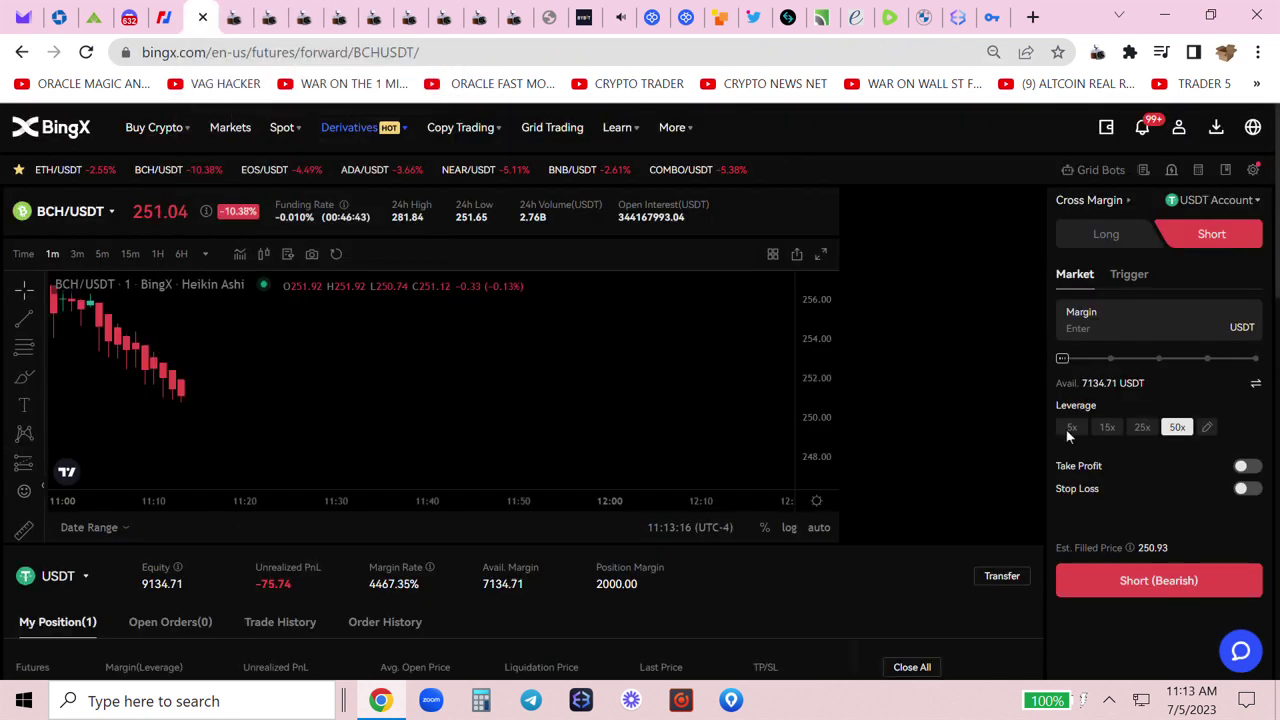
scroll(1161, 446, "down", 2)
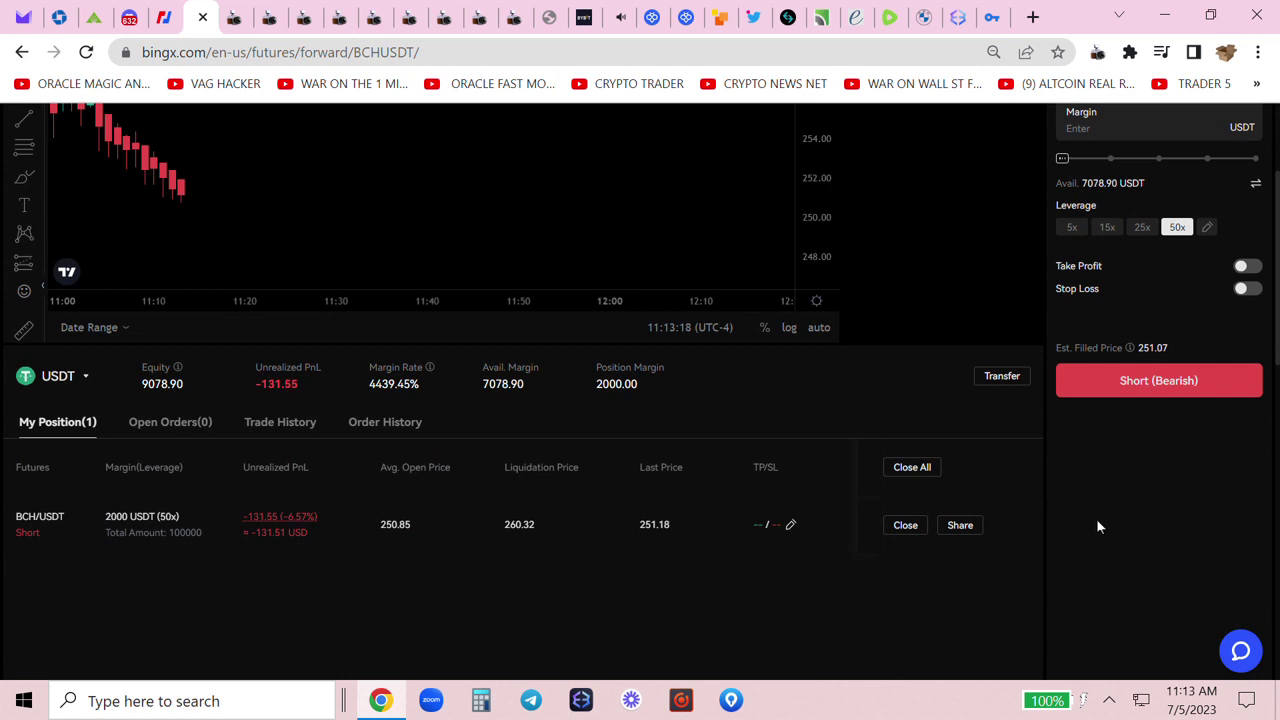
scroll(1096, 518, "up", 2)
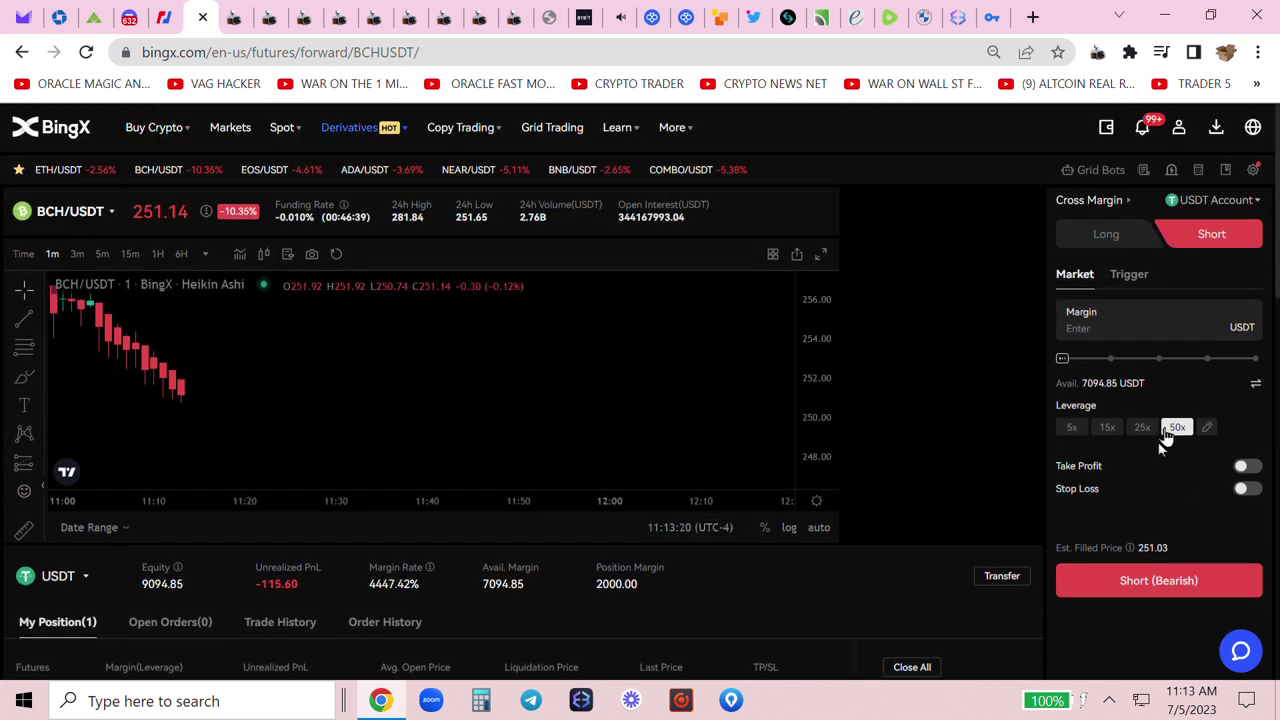
left_click(1106, 327)
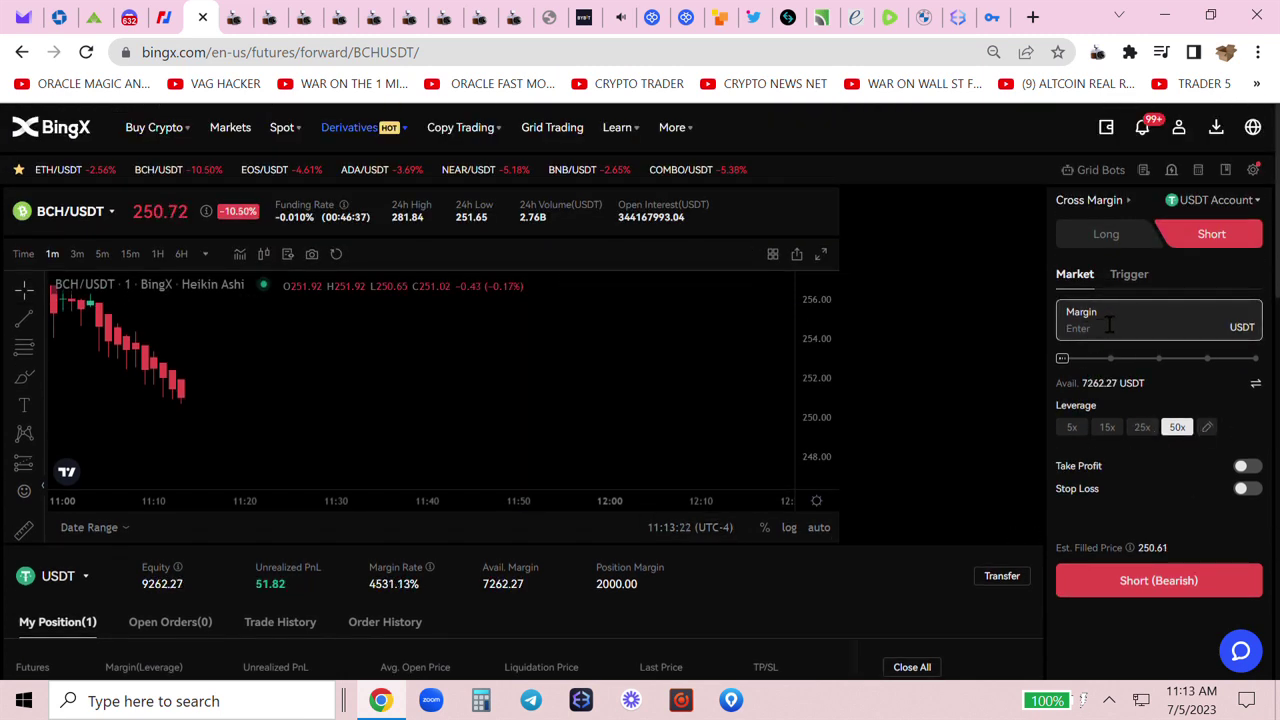
scroll(1240, 340, "down", 3)
scroll(1225, 390, "up", 2)
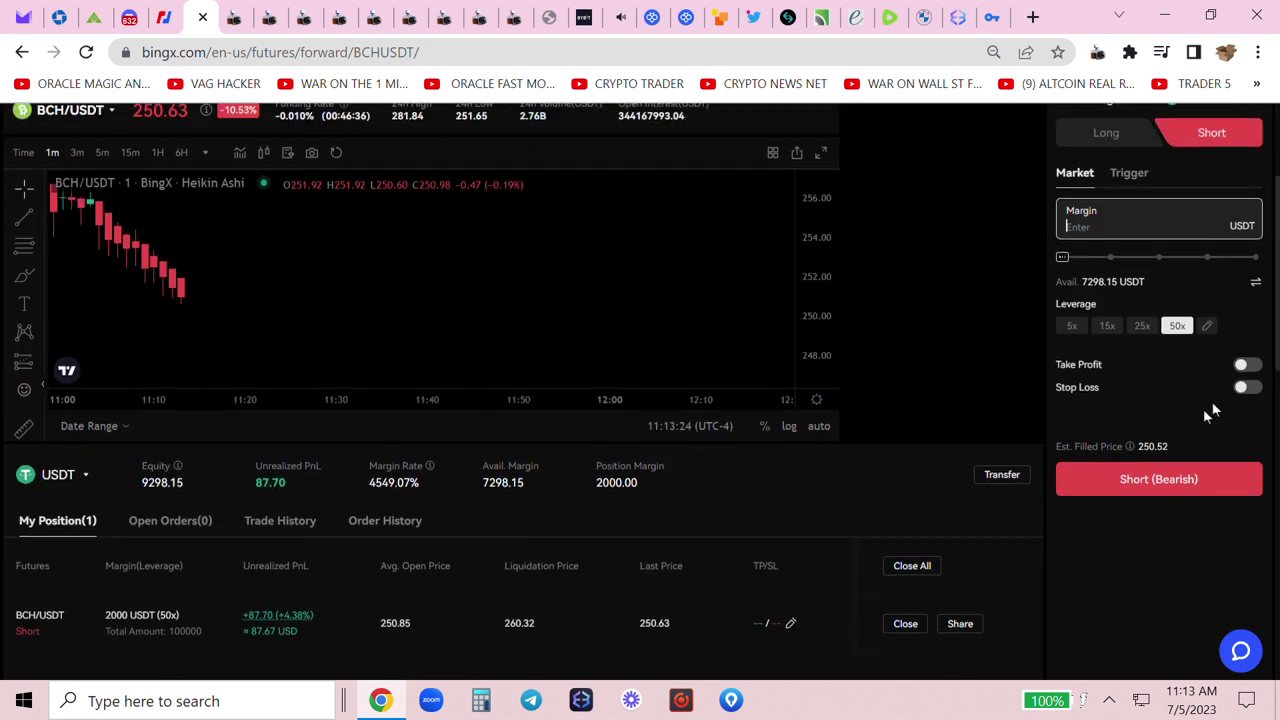
scroll(1150, 320, "down", 1)
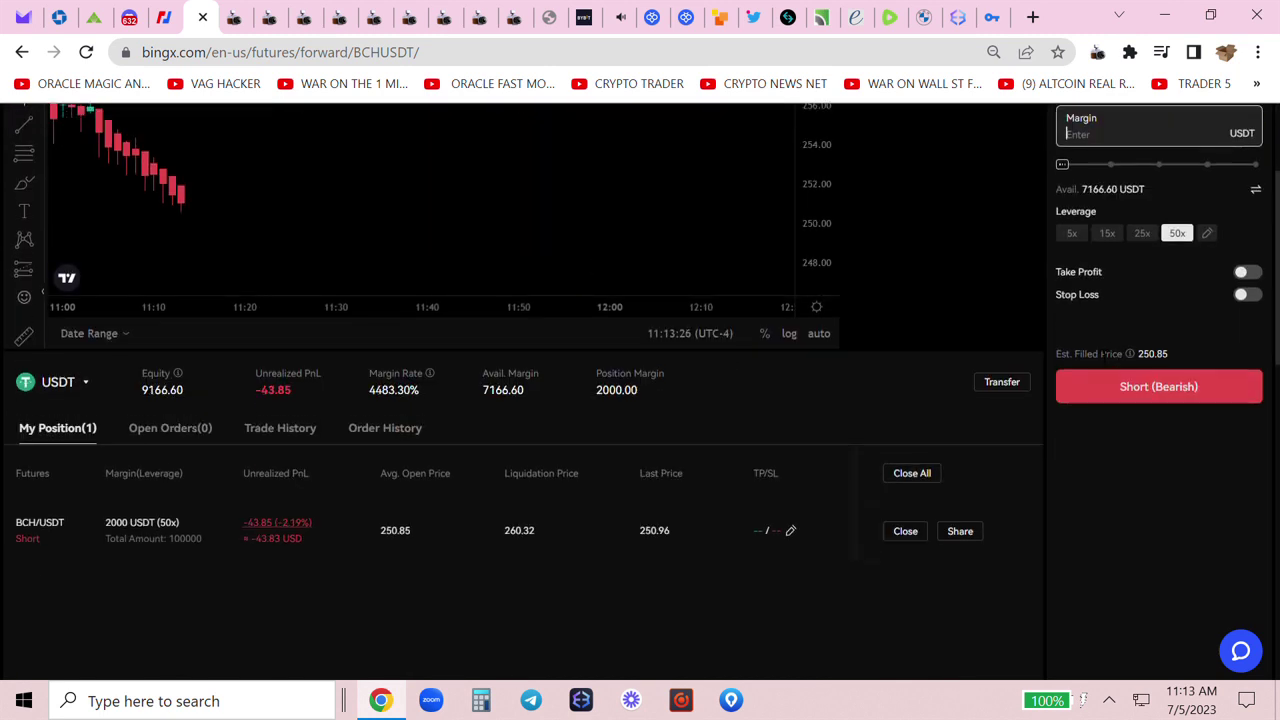
scroll(1153, 319, "up", 2)
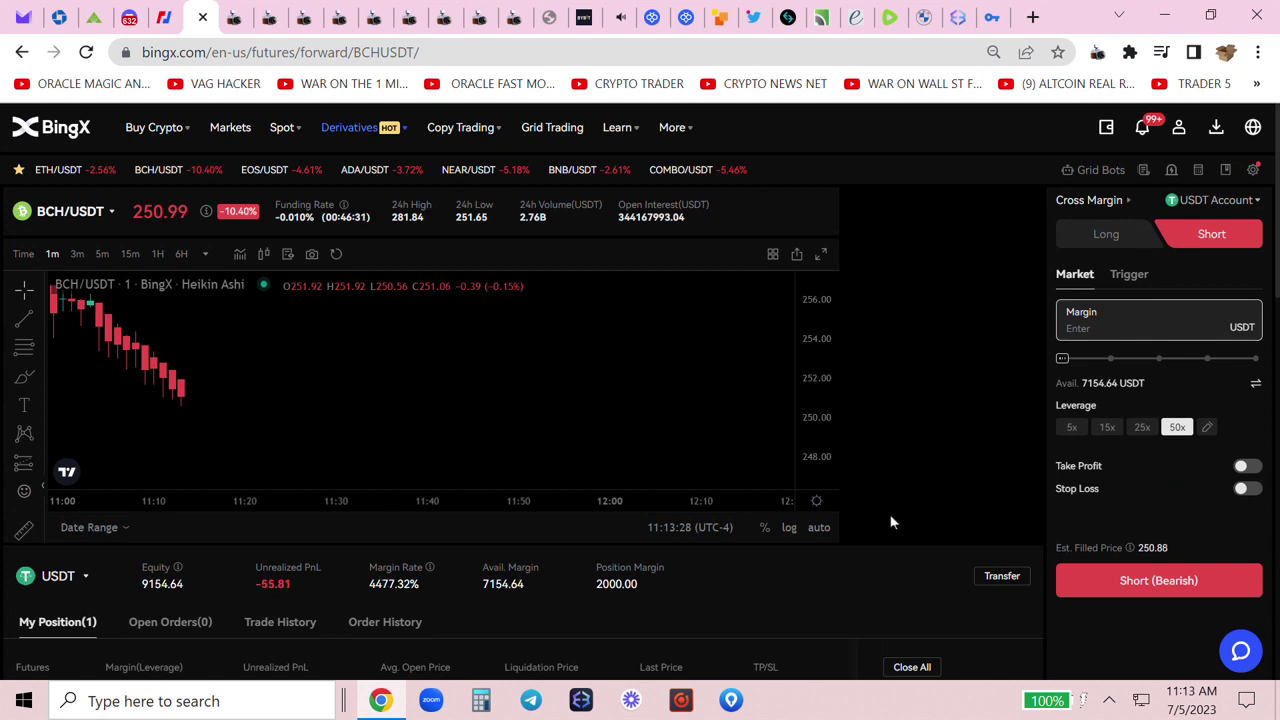
type("54")
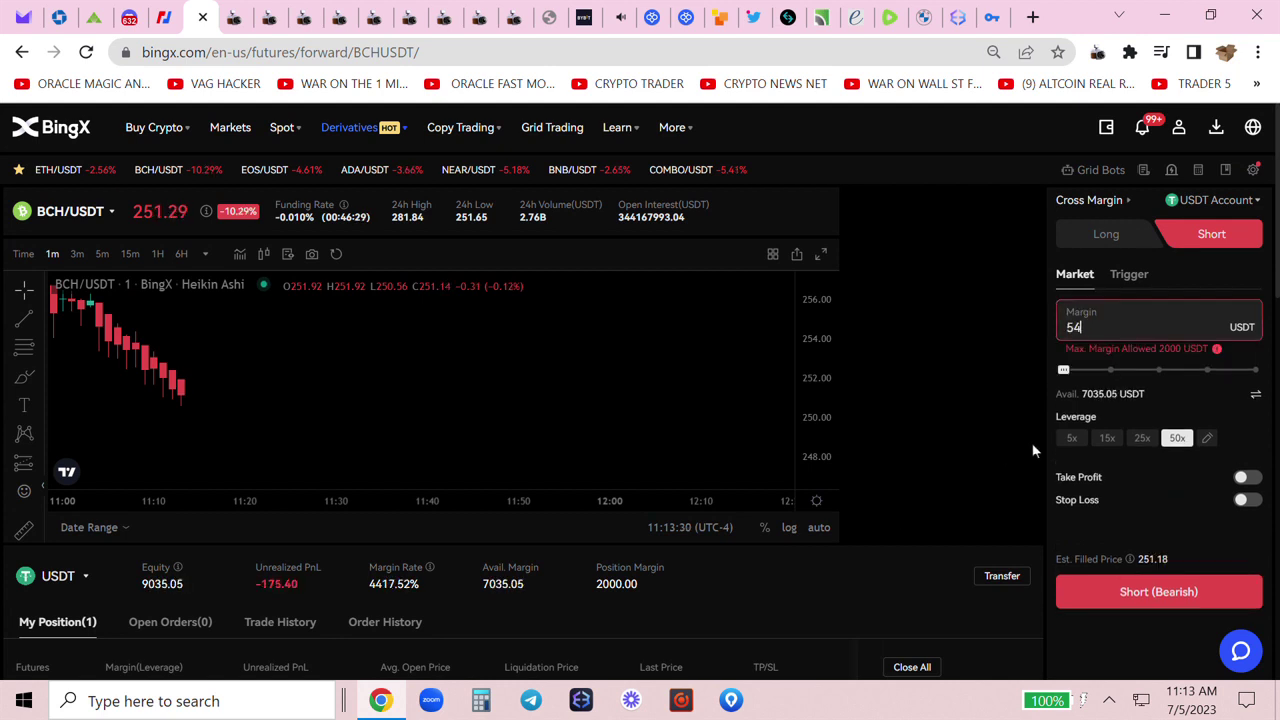
type("67")
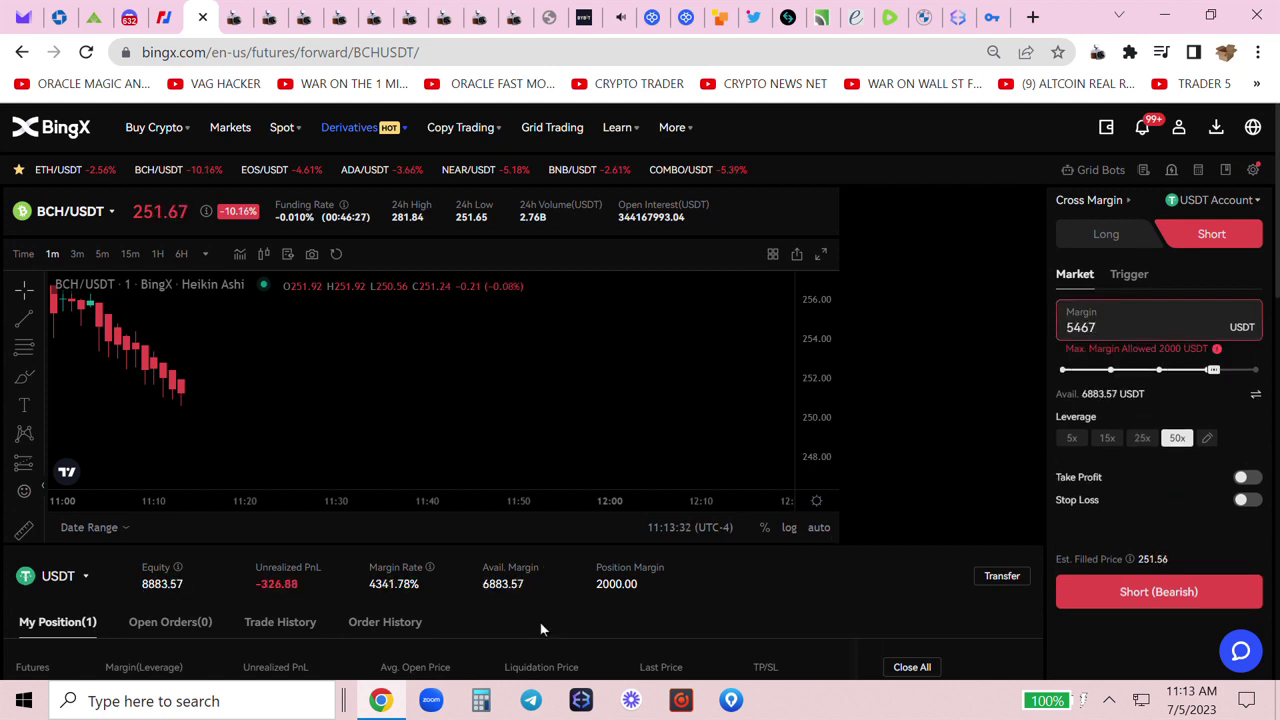
scroll(1110, 440, "down", 2)
scroll(1117, 454, "up", 2)
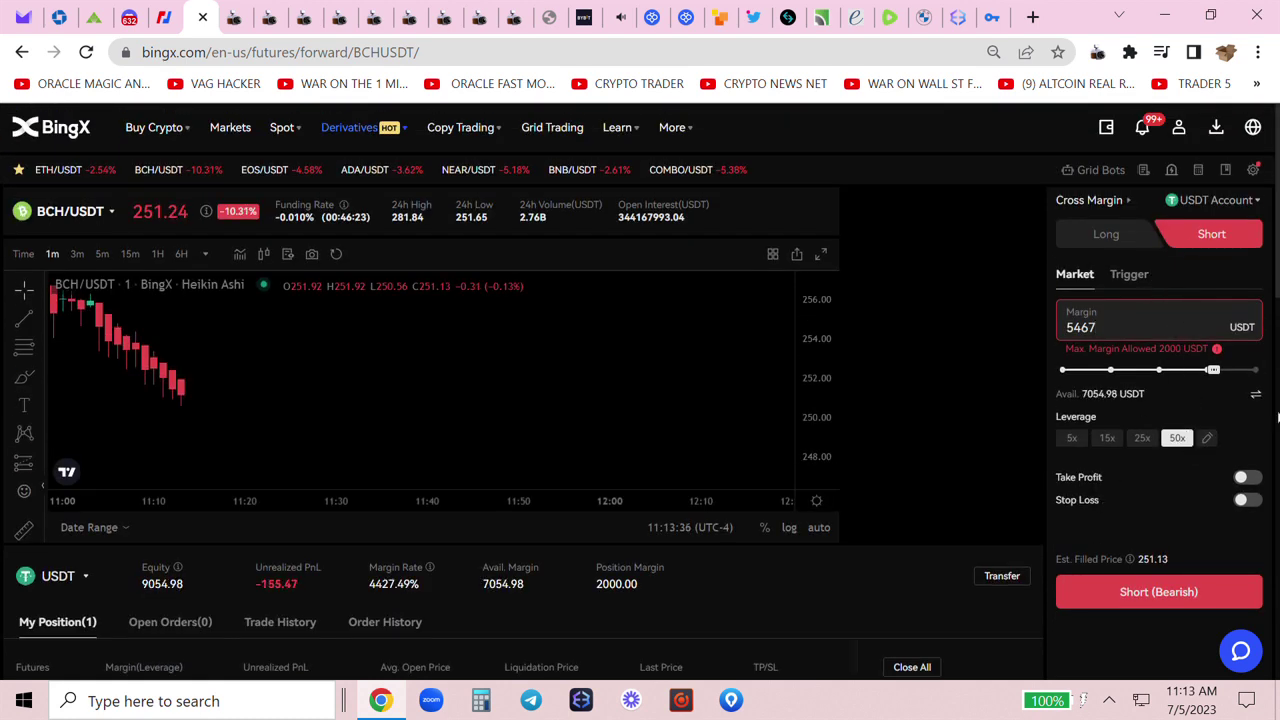
left_click(1143, 438)
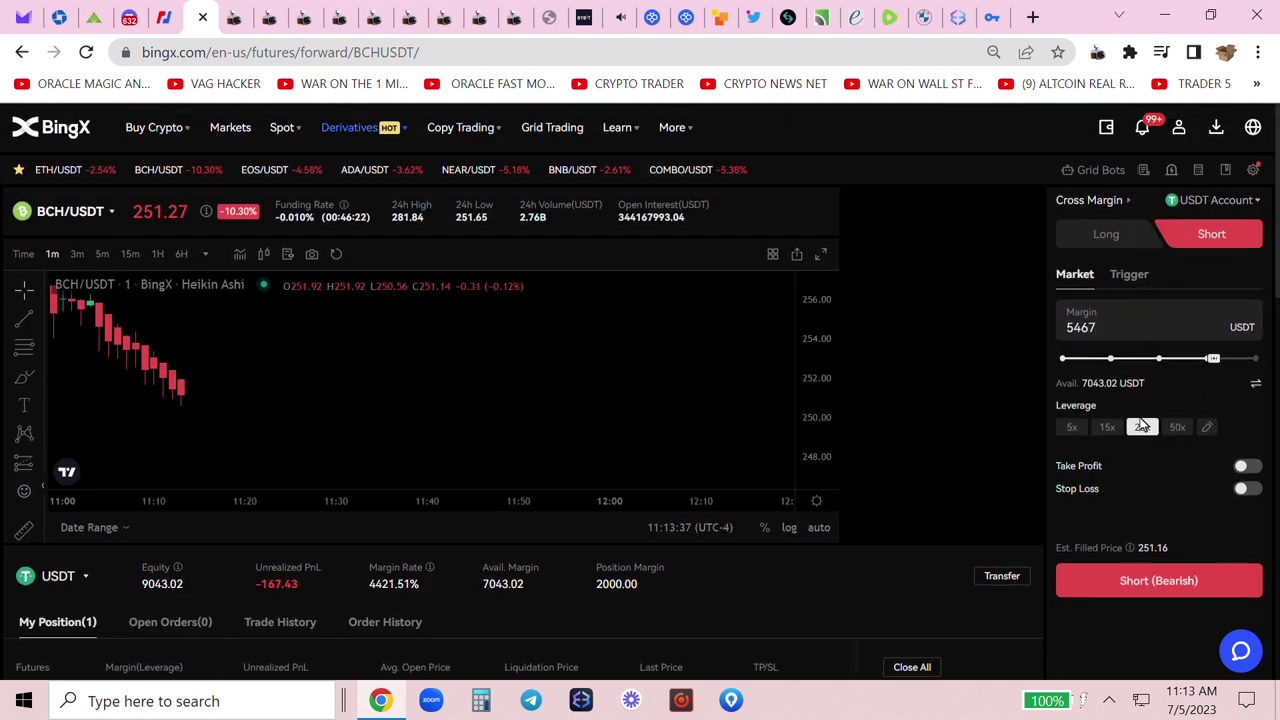
left_click(1125, 580)
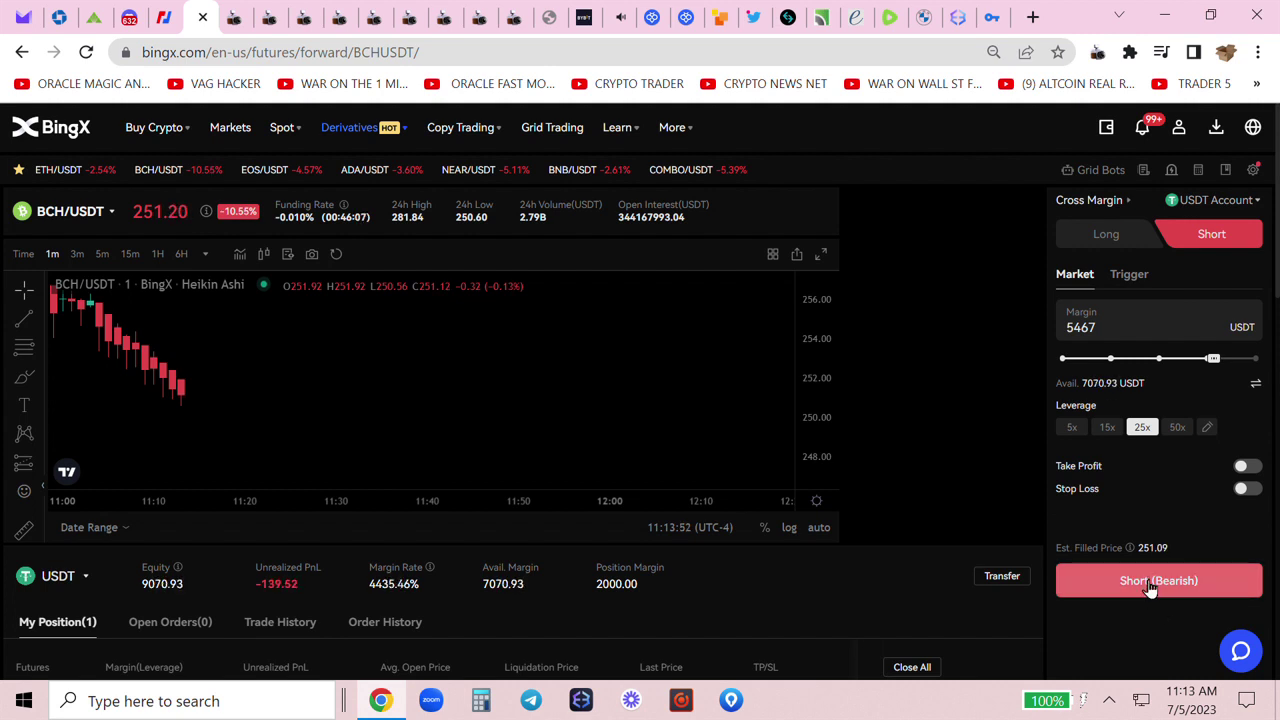
scroll(1150, 590, "down", 1)
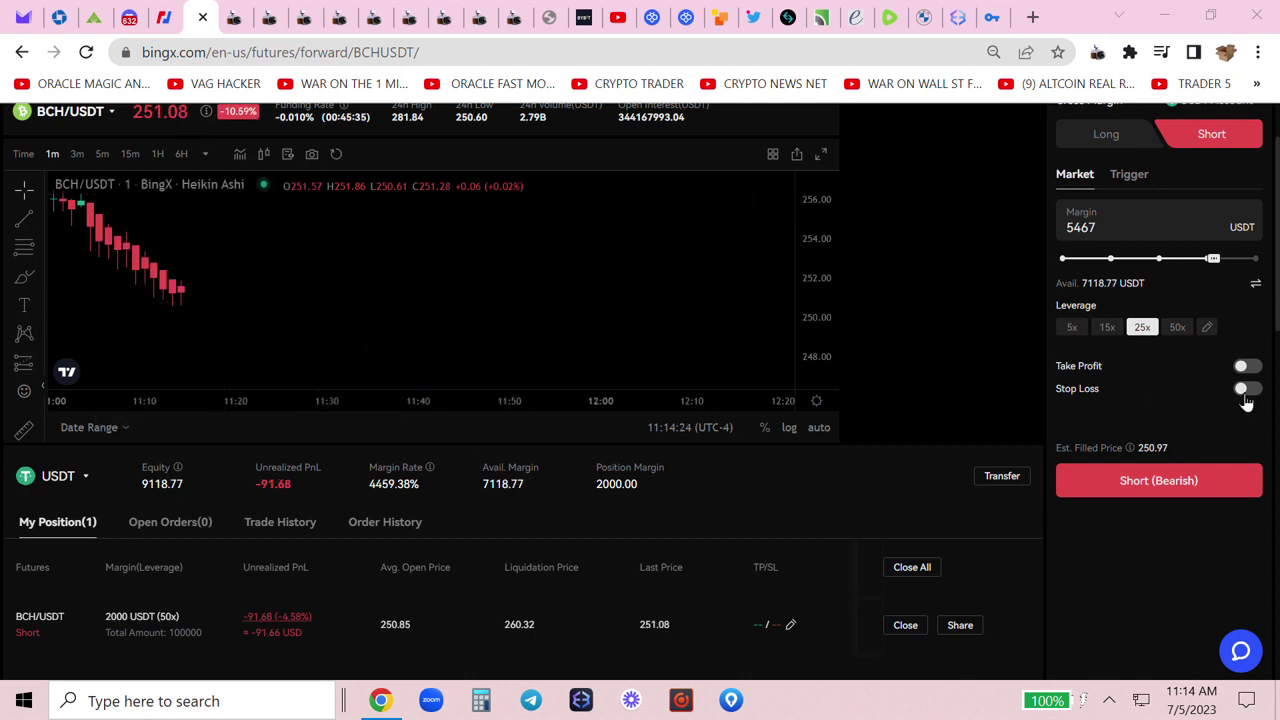
scroll(1246, 401, "up", 1)
scroll(1236, 582, "down", 1)
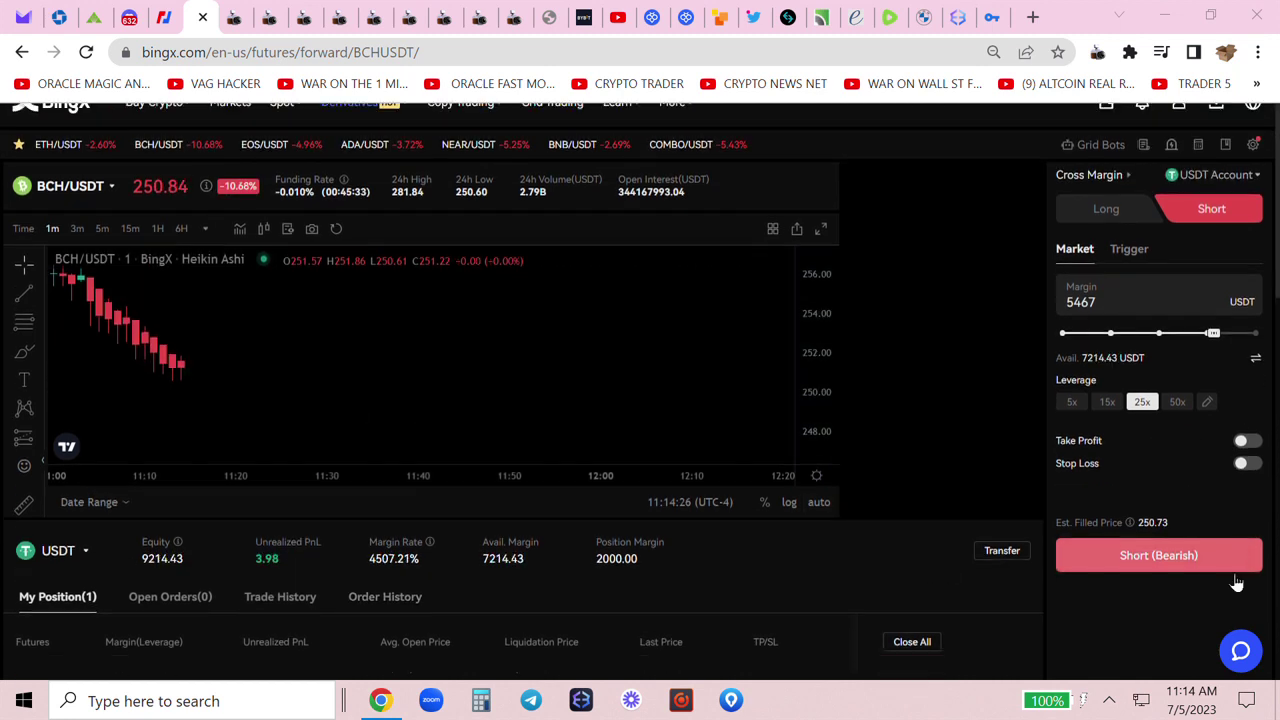
scroll(1236, 582, "down", 1)
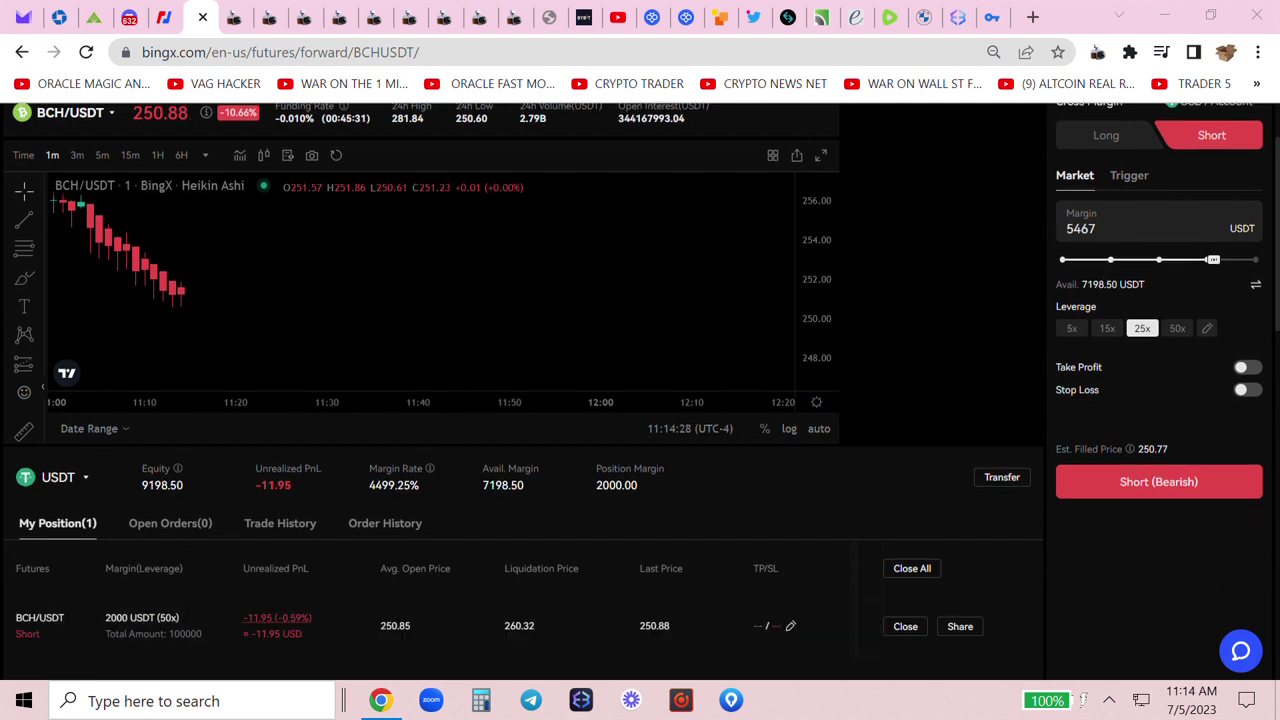
scroll(1035, 618, "up", 1)
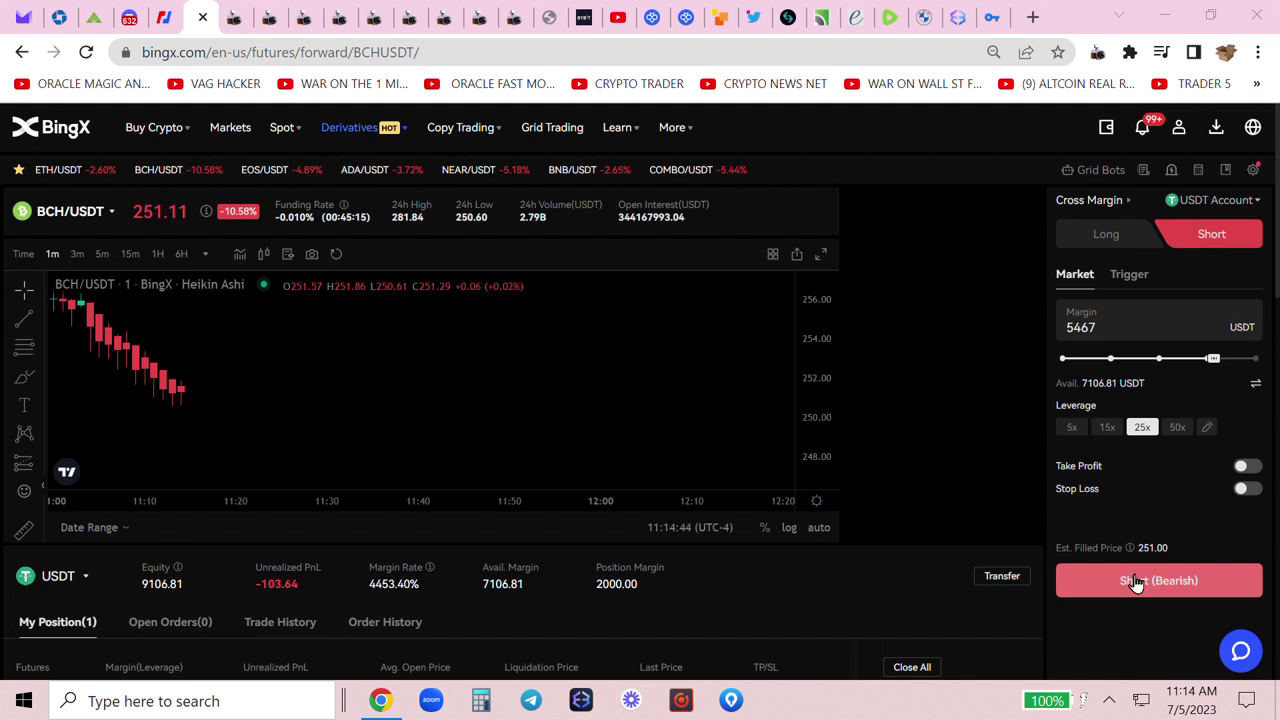
scroll(1136, 583, "down", 1)
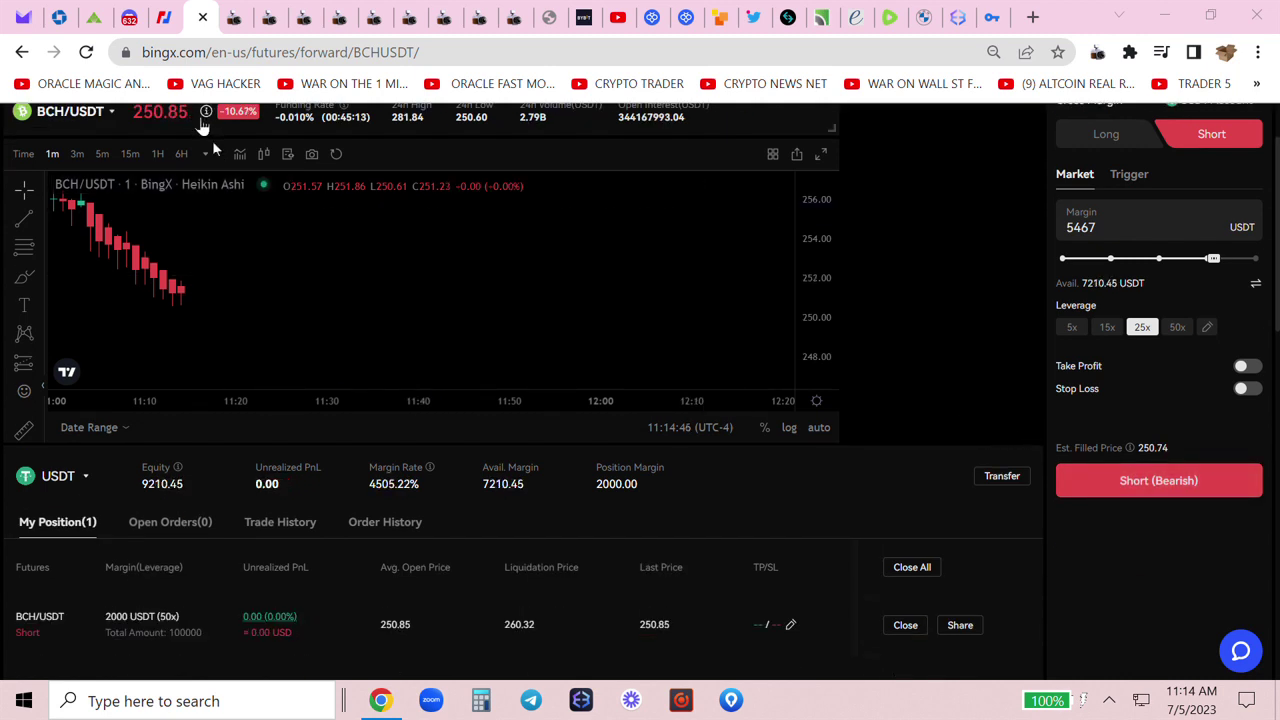
- Submit the 5,467 USDT BCH/USDT short at 25x leverage
left_click(1214, 486)
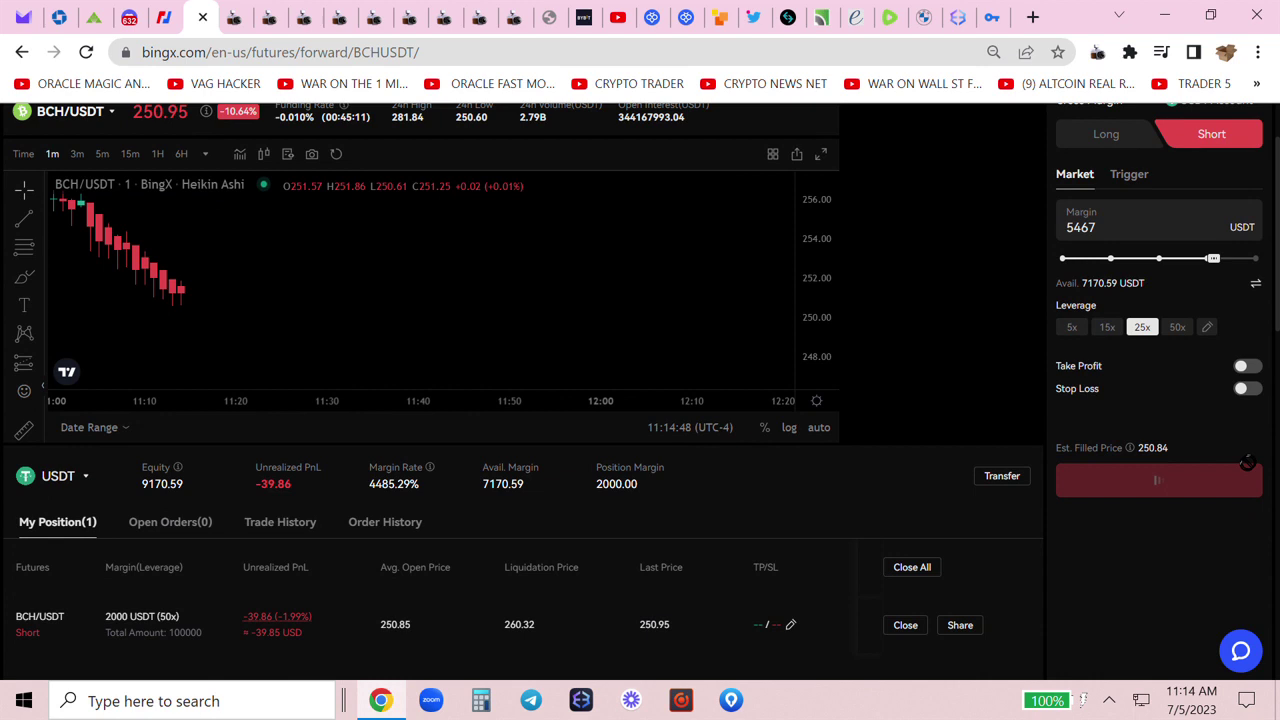
scroll(1247, 455, "up", 1)
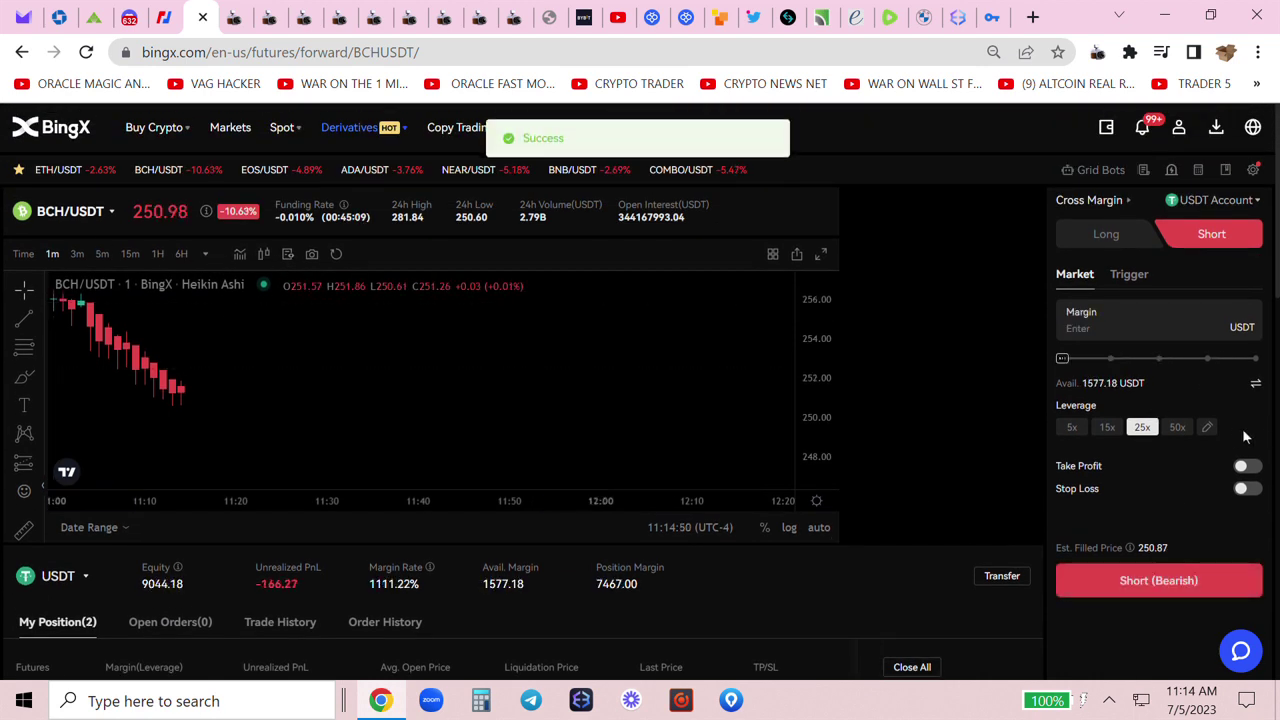
scroll(1223, 433, "down", 1)
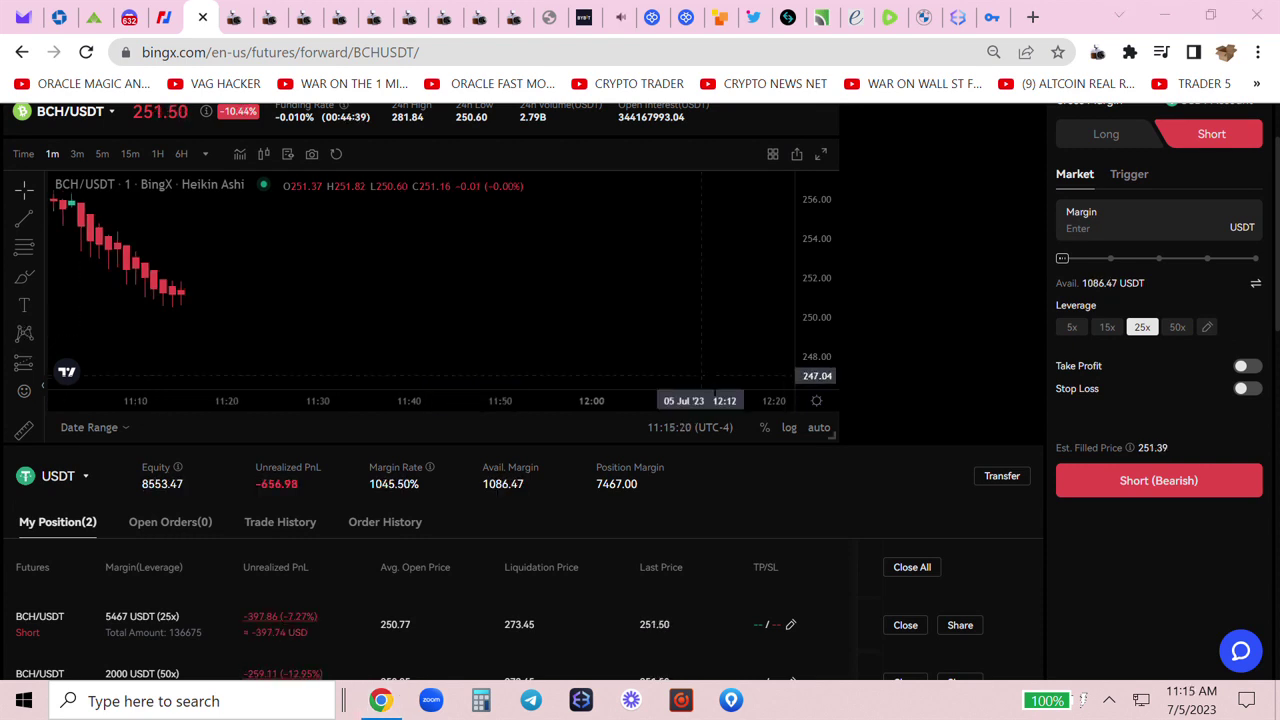
scroll(568, 550, "down", 1)
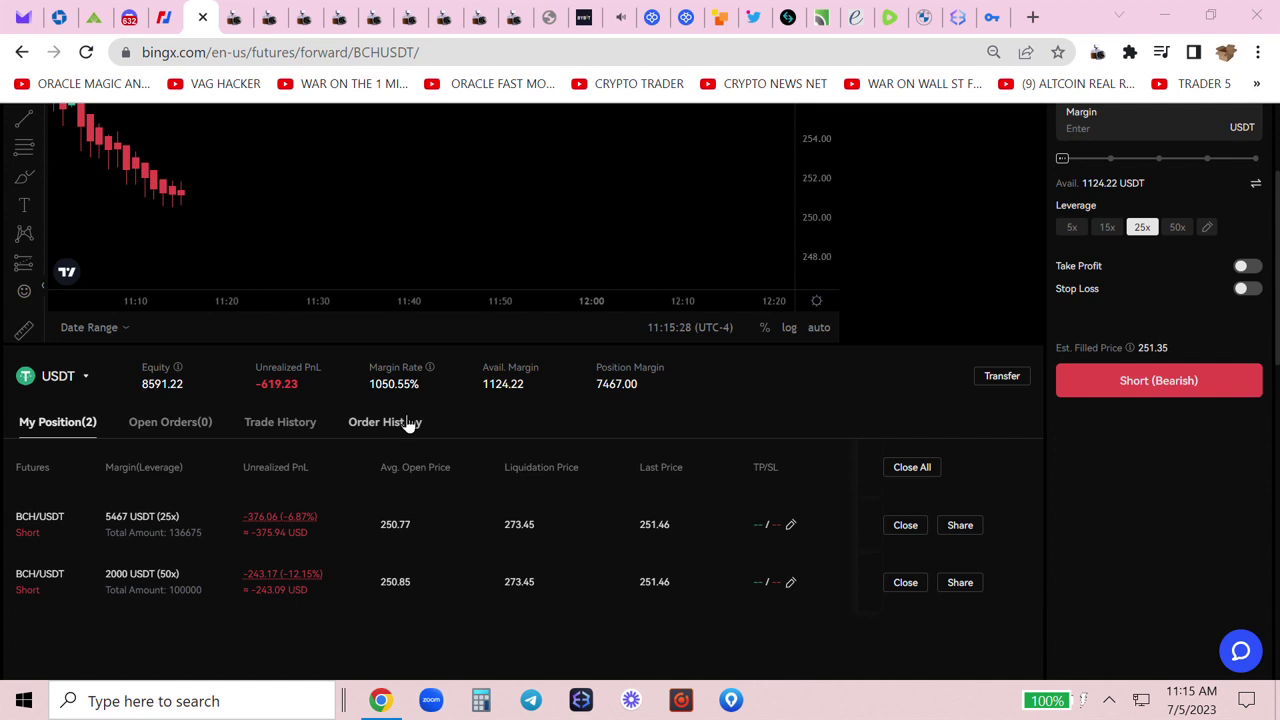
- Open the Webpage Screenshot extension menu from the browser toolbar
left_click(1097, 55)
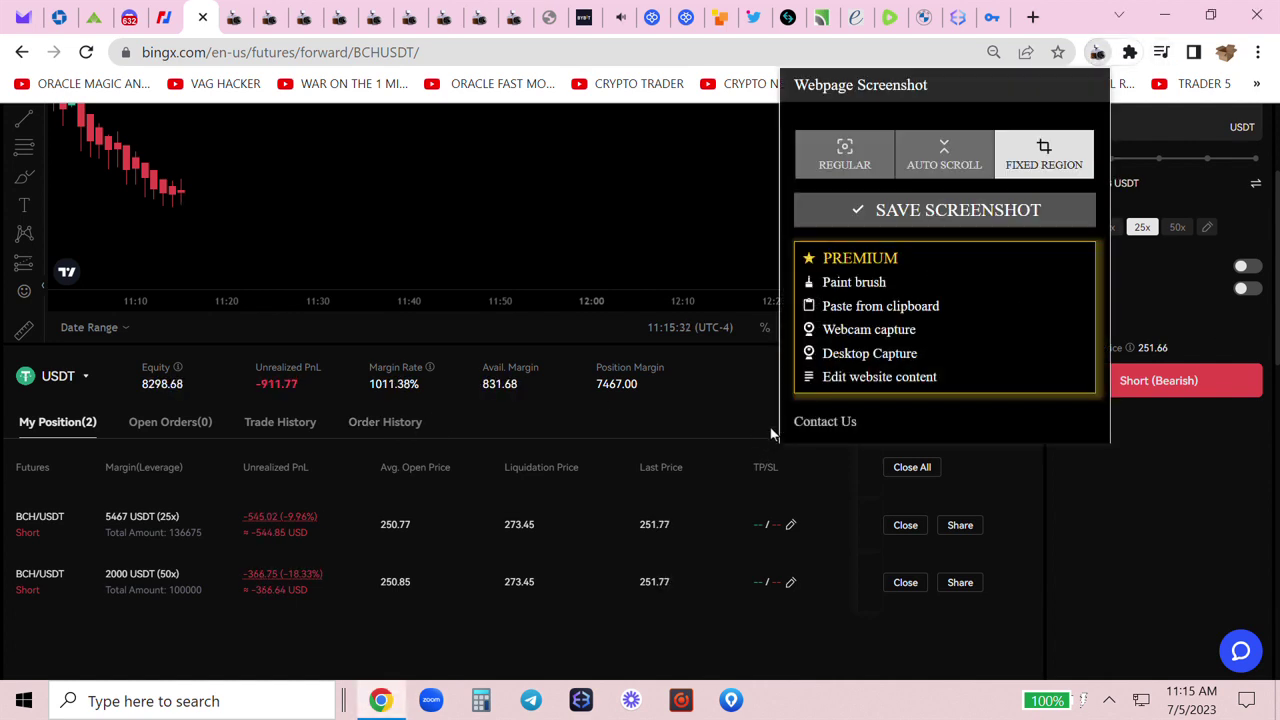
- Capture the BingX page showing both shorts, return to the chart, and reopen Webpage Screenshot
left_click(845, 165)
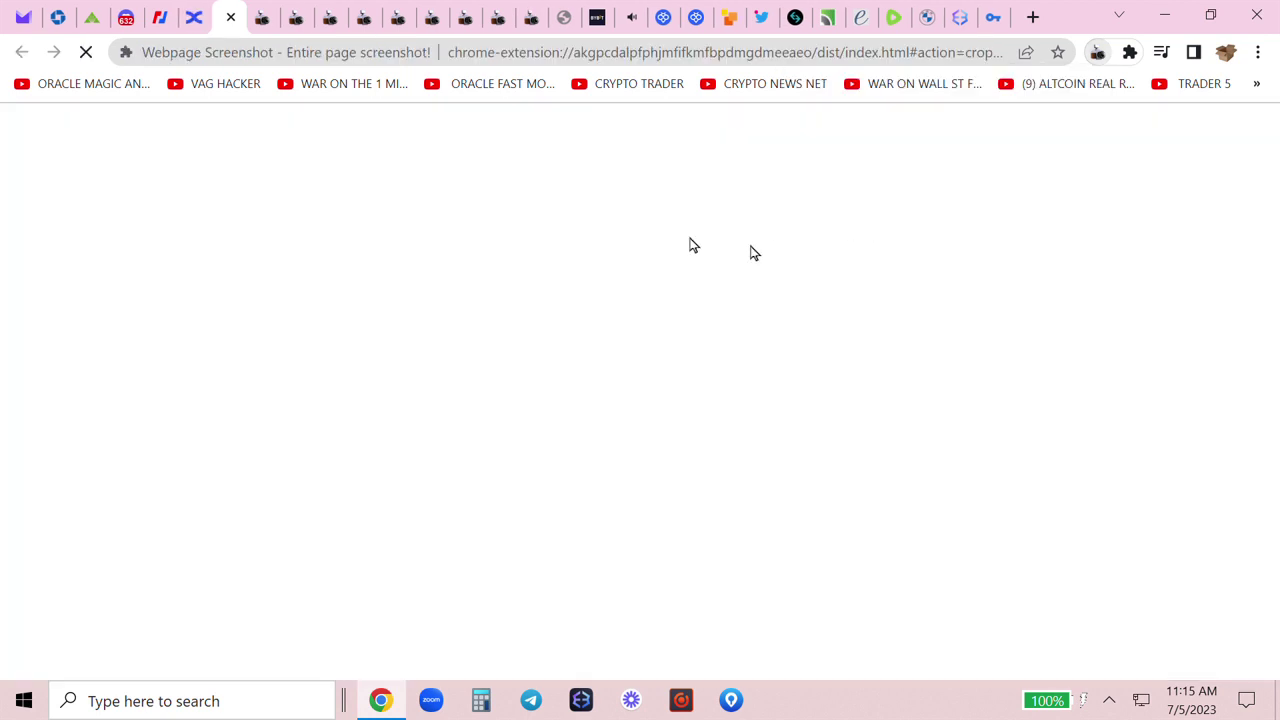
left_click(185, 17)
scroll(1167, 522, "up", 2)
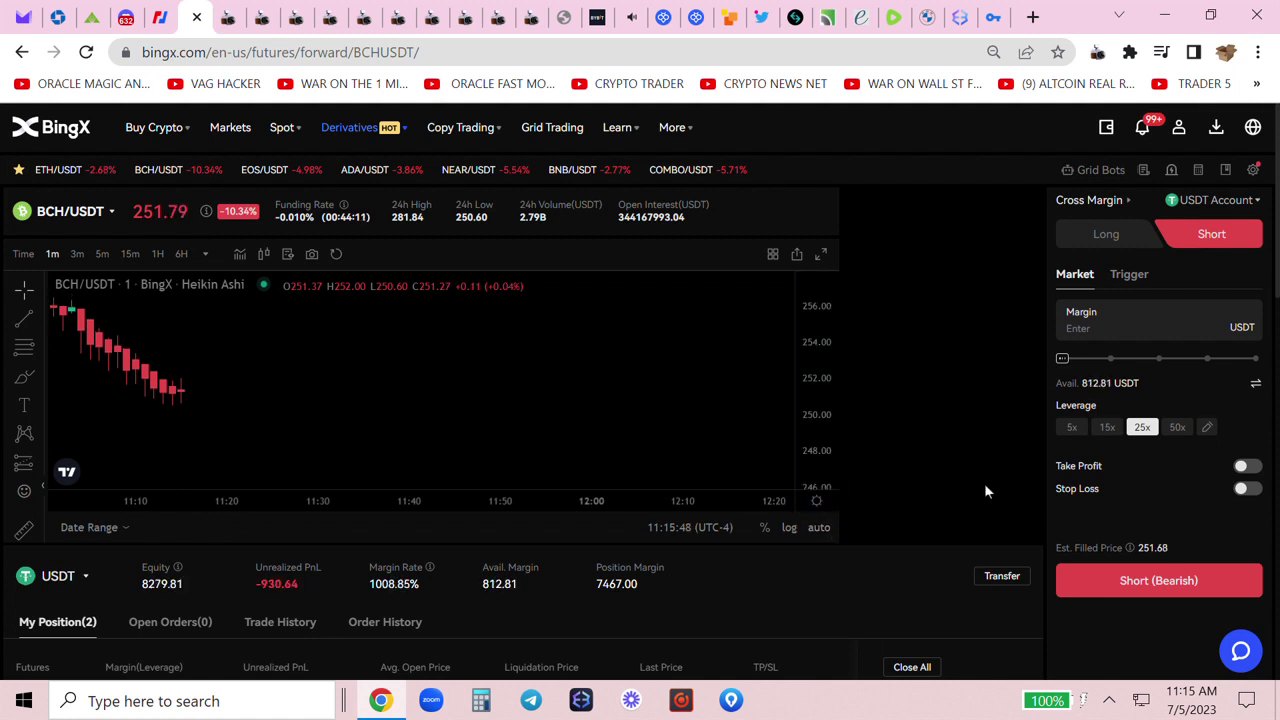
scroll(984, 486, "down", 2)
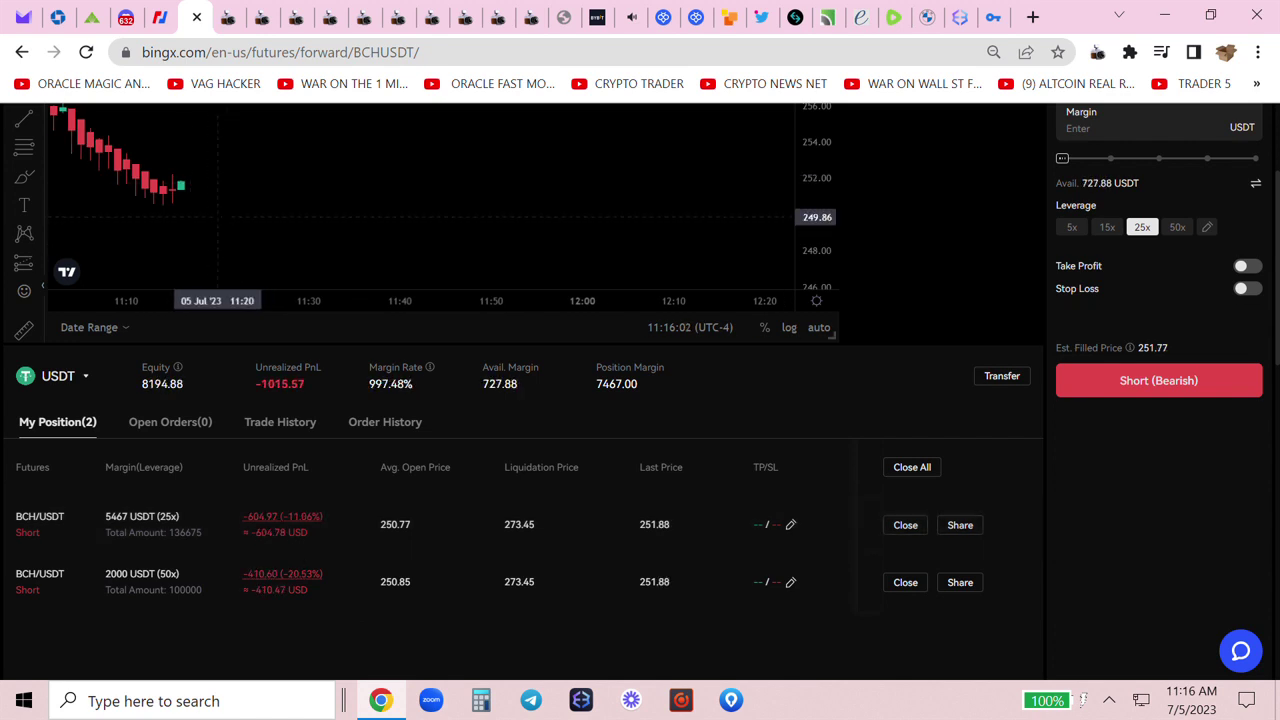
mouse_move(216, 238)
left_mouse_down()
mouse_move(194, 240)
mouse_move(200, 259)
left_mouse_up()
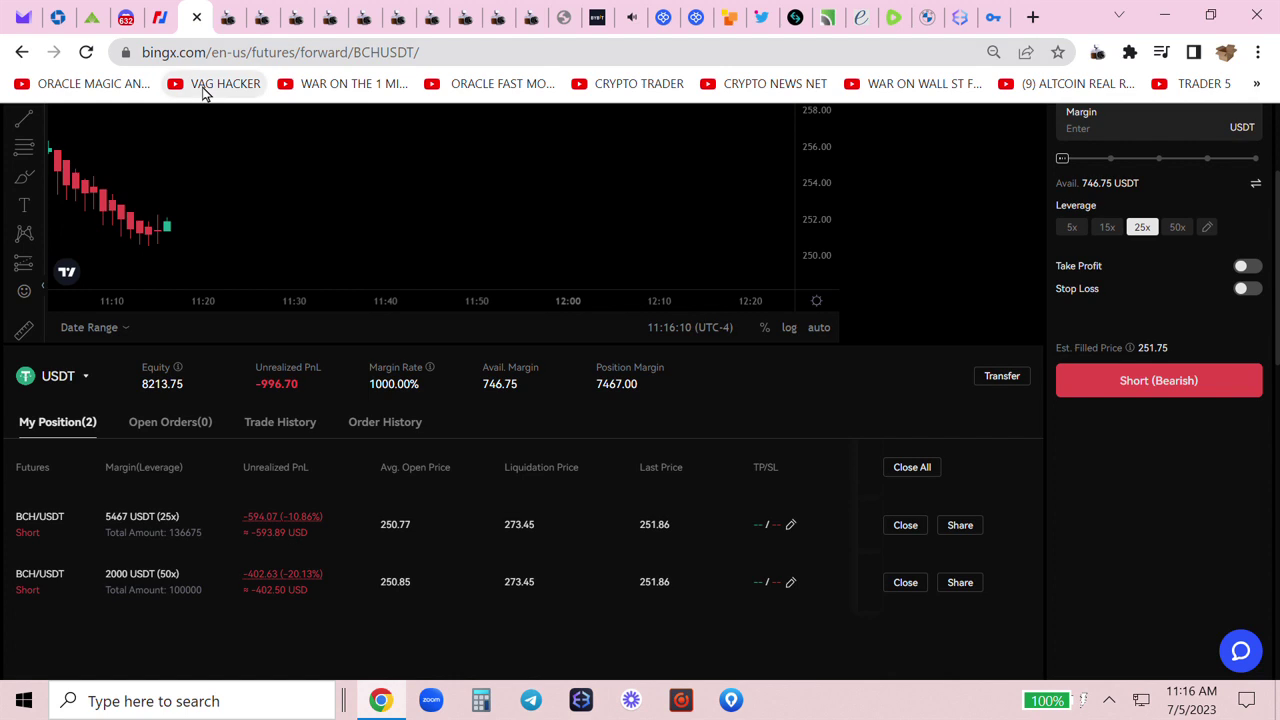
scroll(1197, 168, "up", 2)
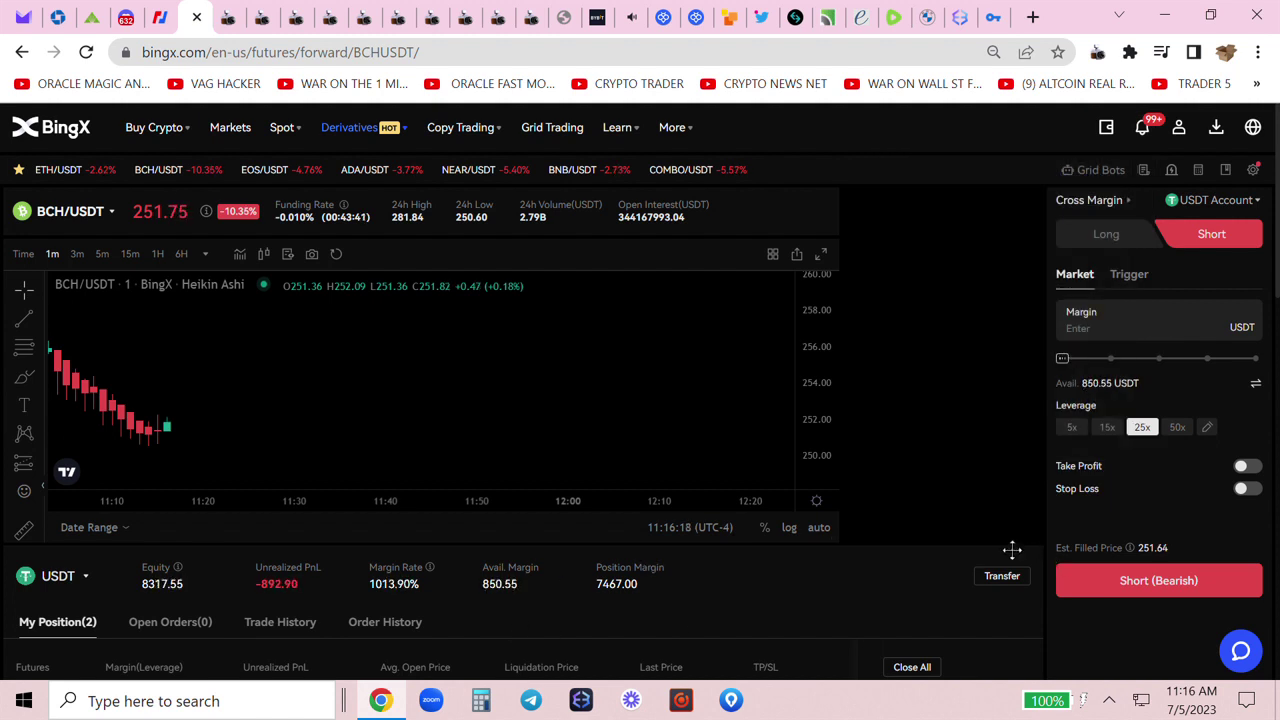
scroll(1011, 560, "down", 2)
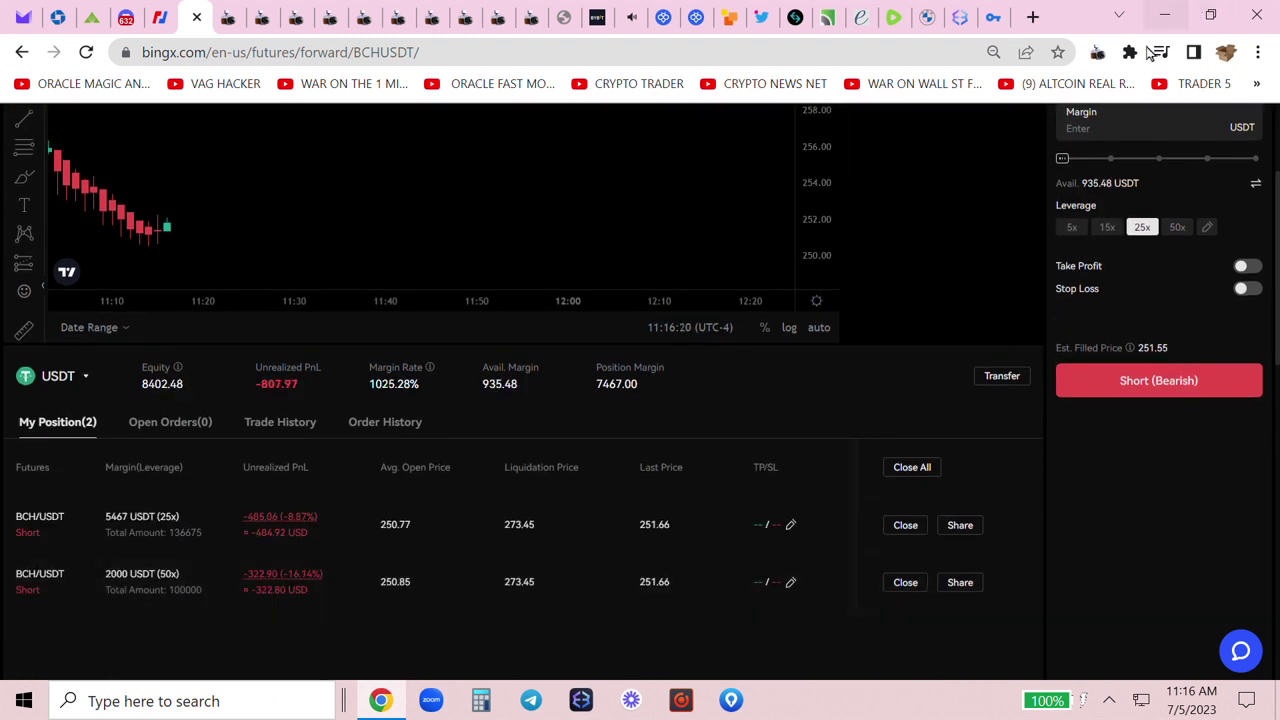
left_click(1097, 52)
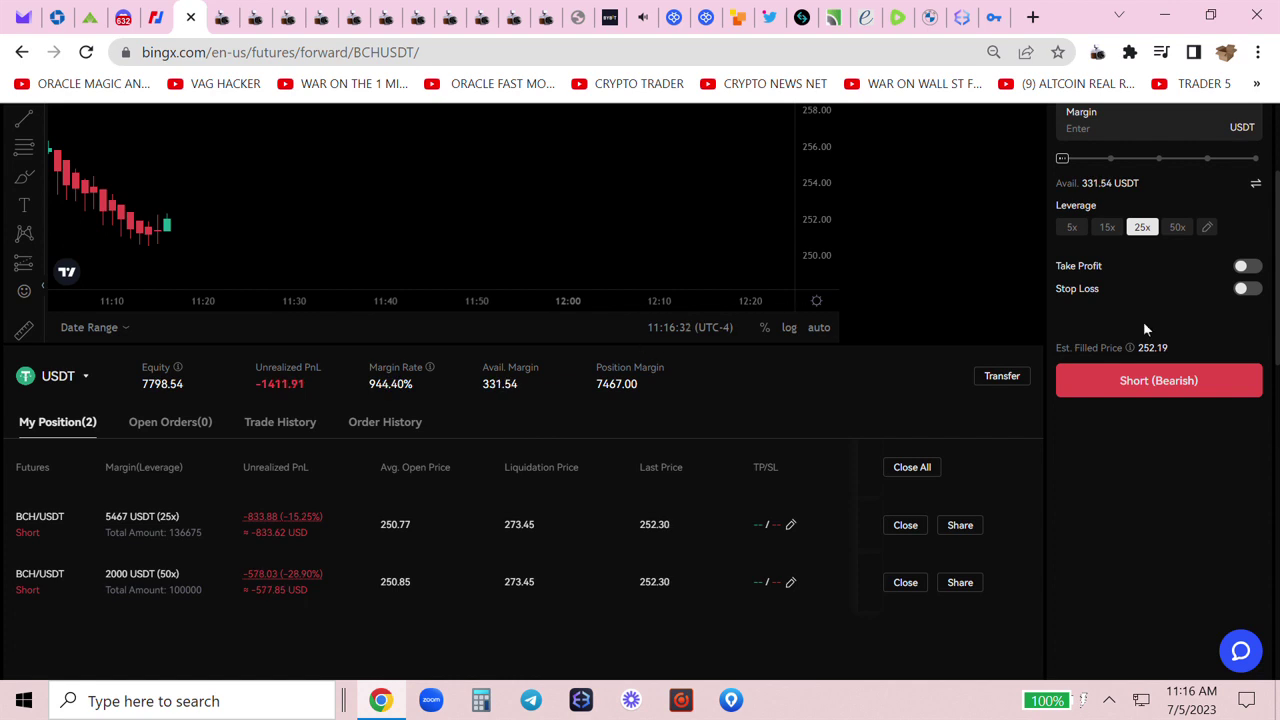
scroll(1143, 321, "up", 2)
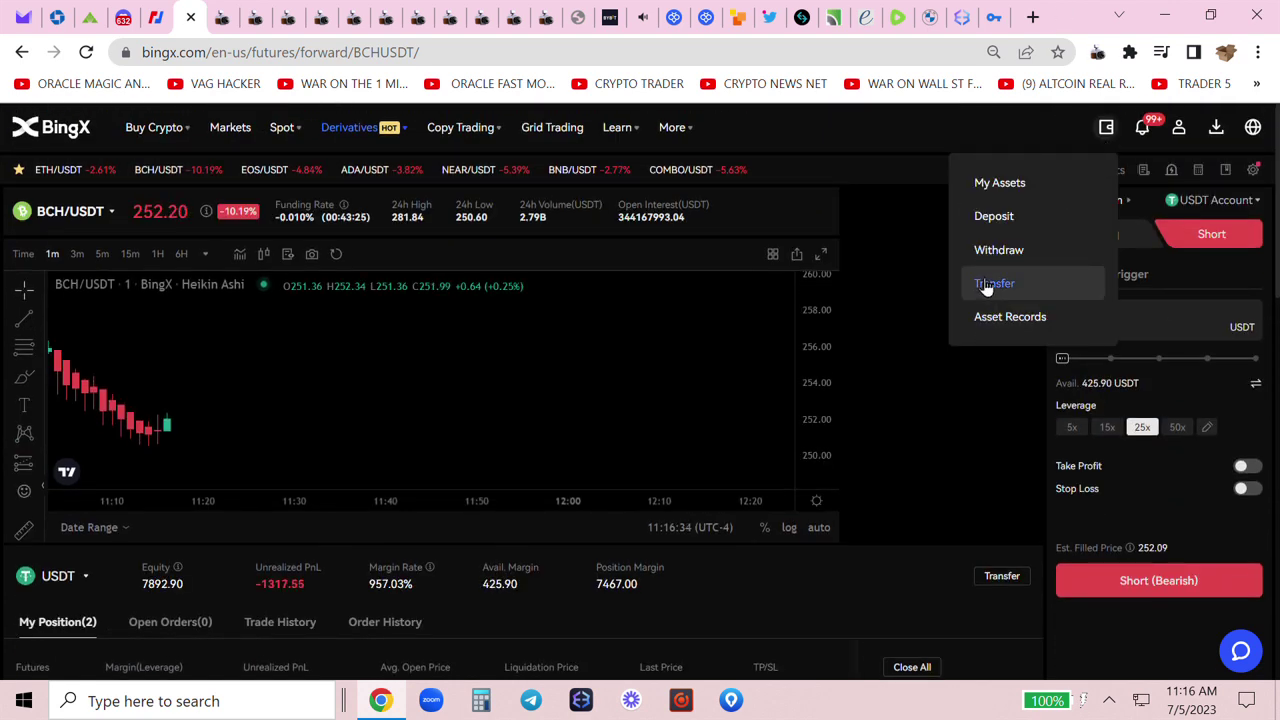
left_click(990, 284)
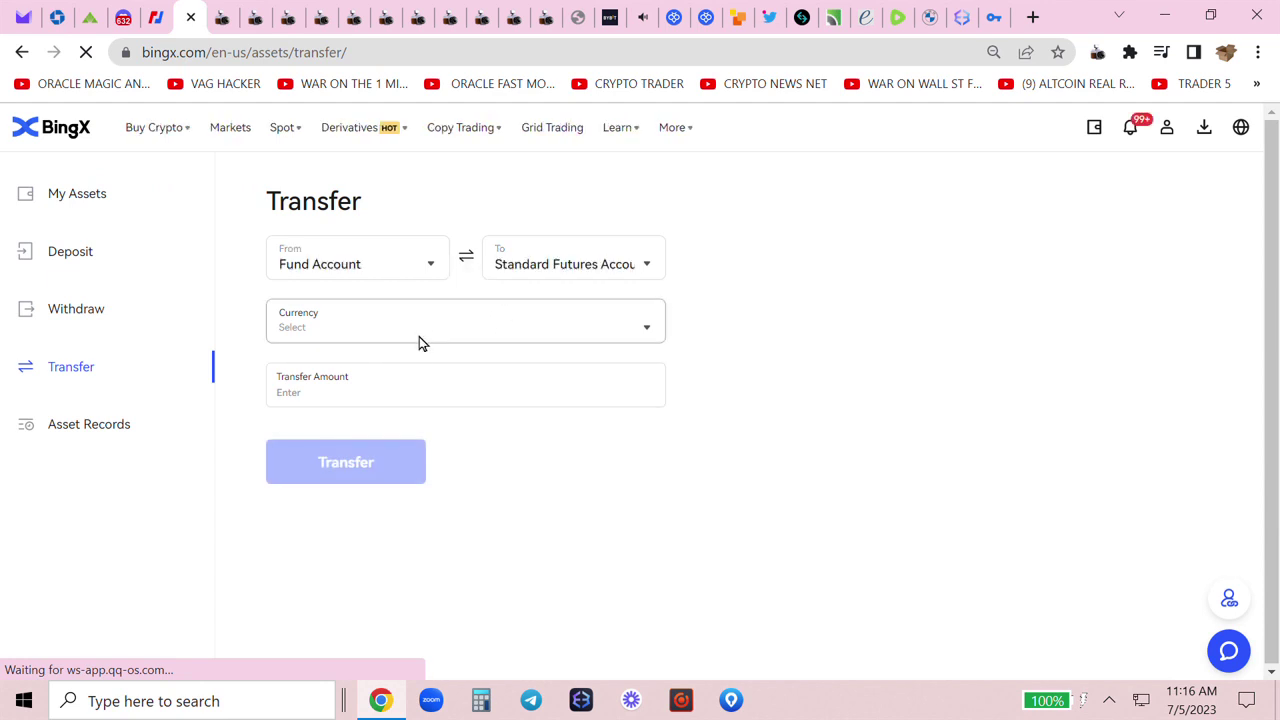
left_click(415, 341)
mouse_move(363, 127)
left_click(912, 322)
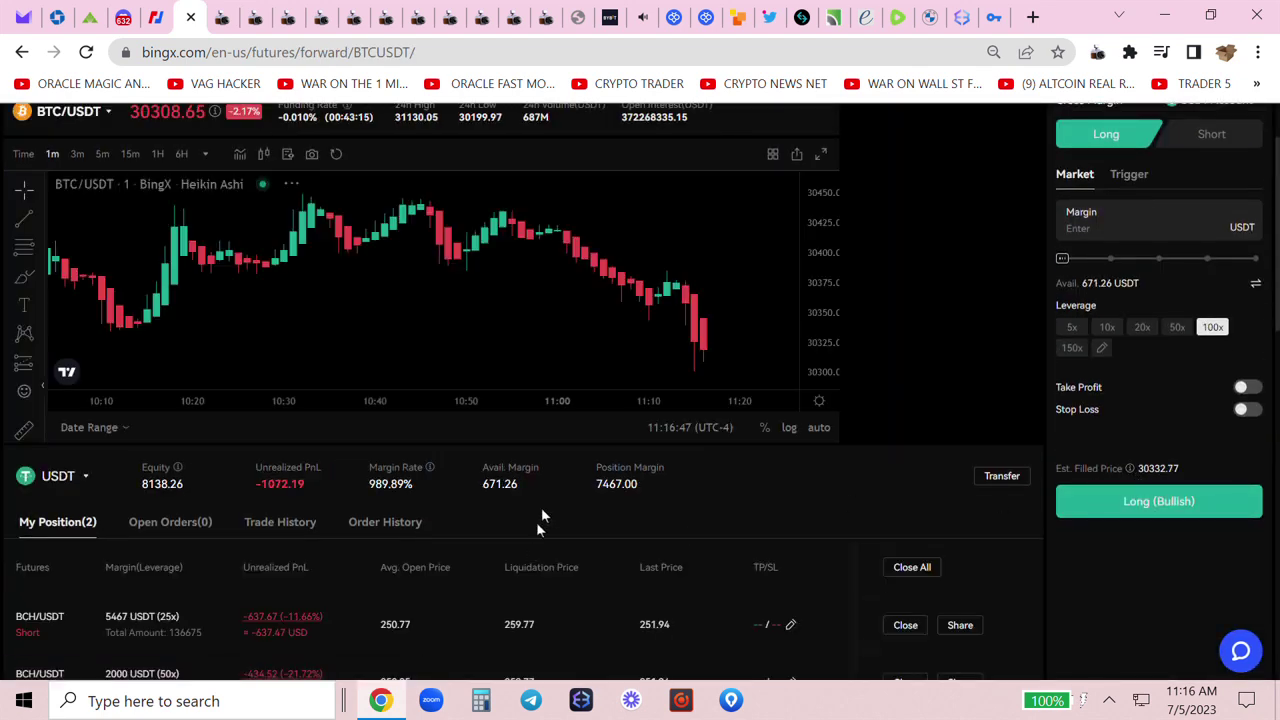
left_click_drag(700, 330, 91, 271)
scroll(997, 375, "up", 2)
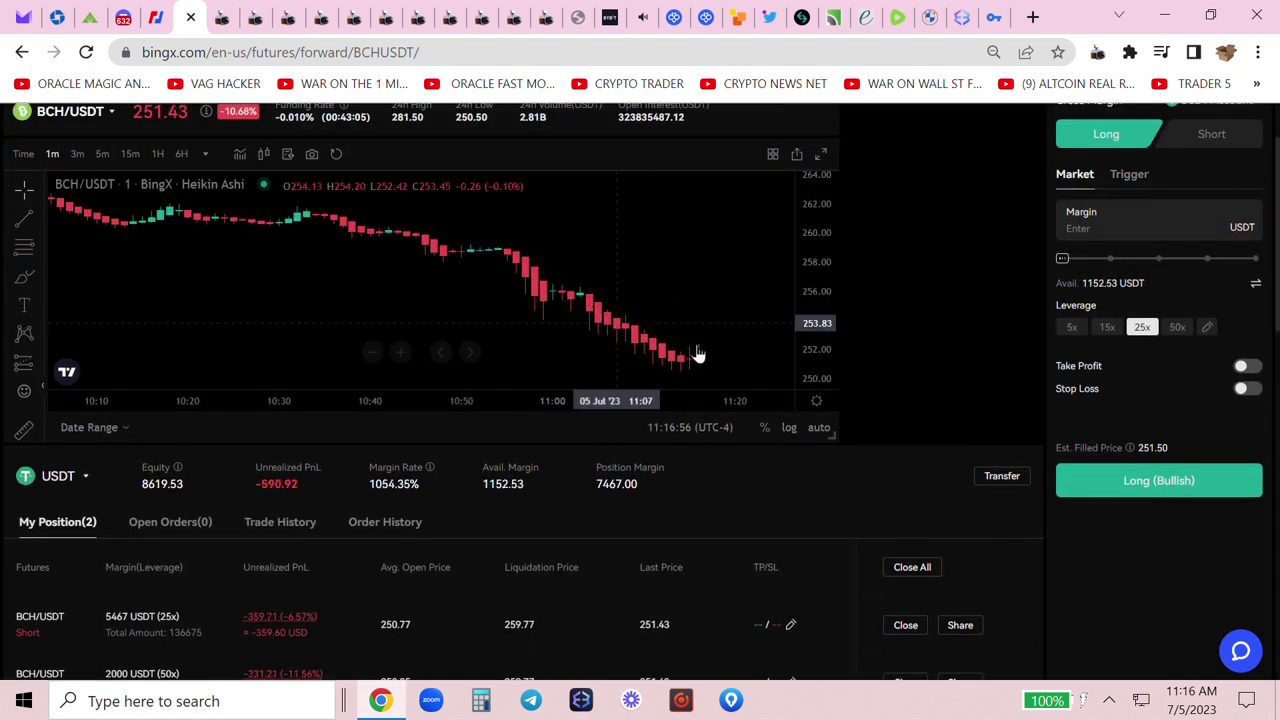
left_click_drag(697, 354, 190, 335)
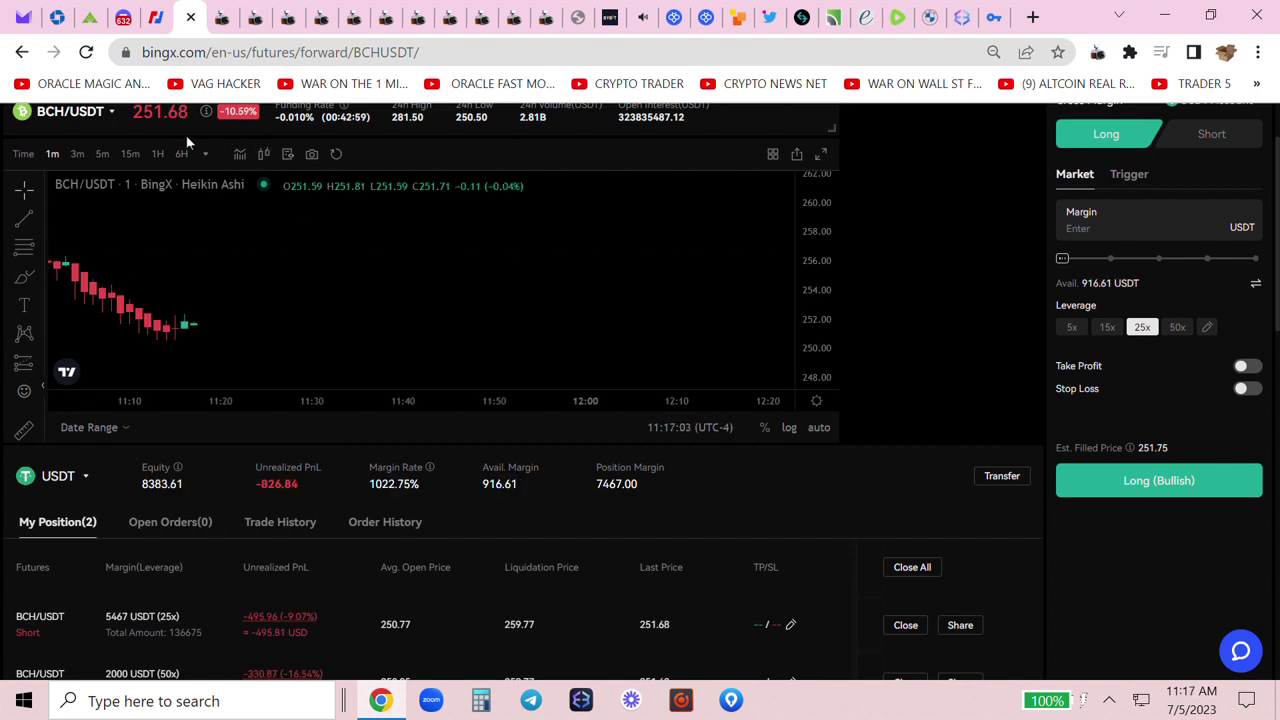
scroll(200, 140, "up", 1)
scroll(200, 186, "up", 1)
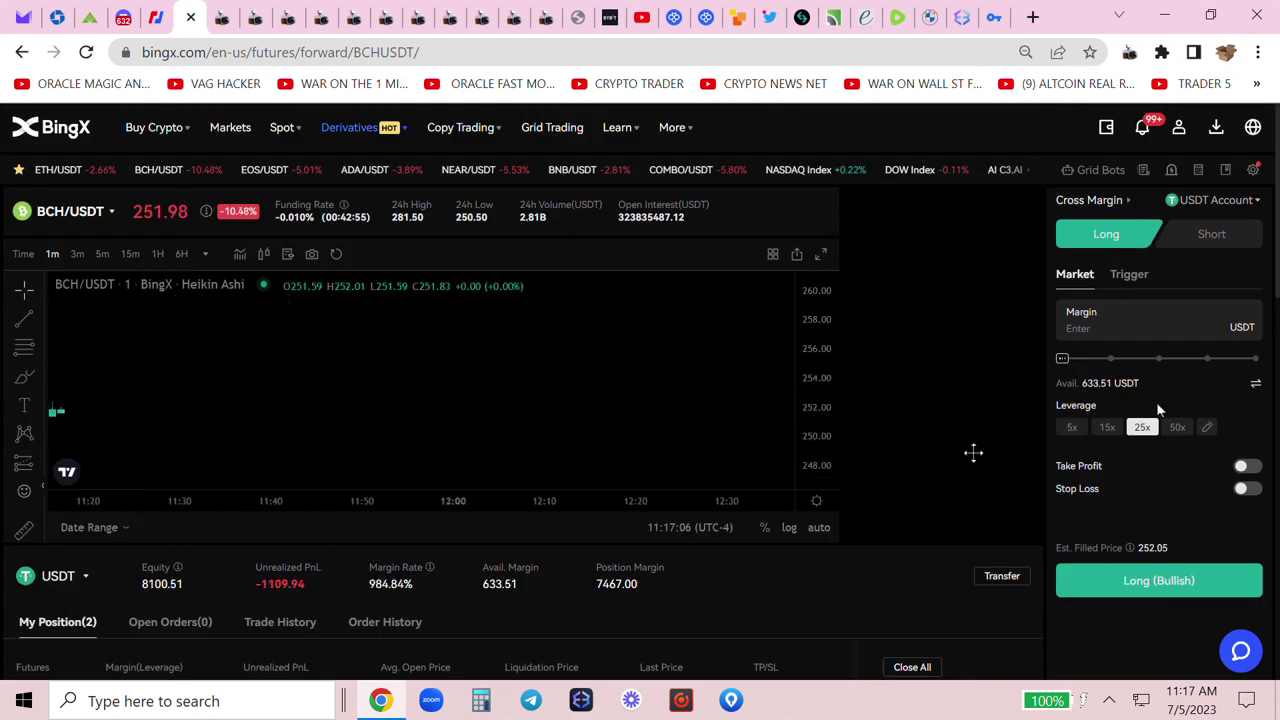
scroll(1089, 468, "down", 2)
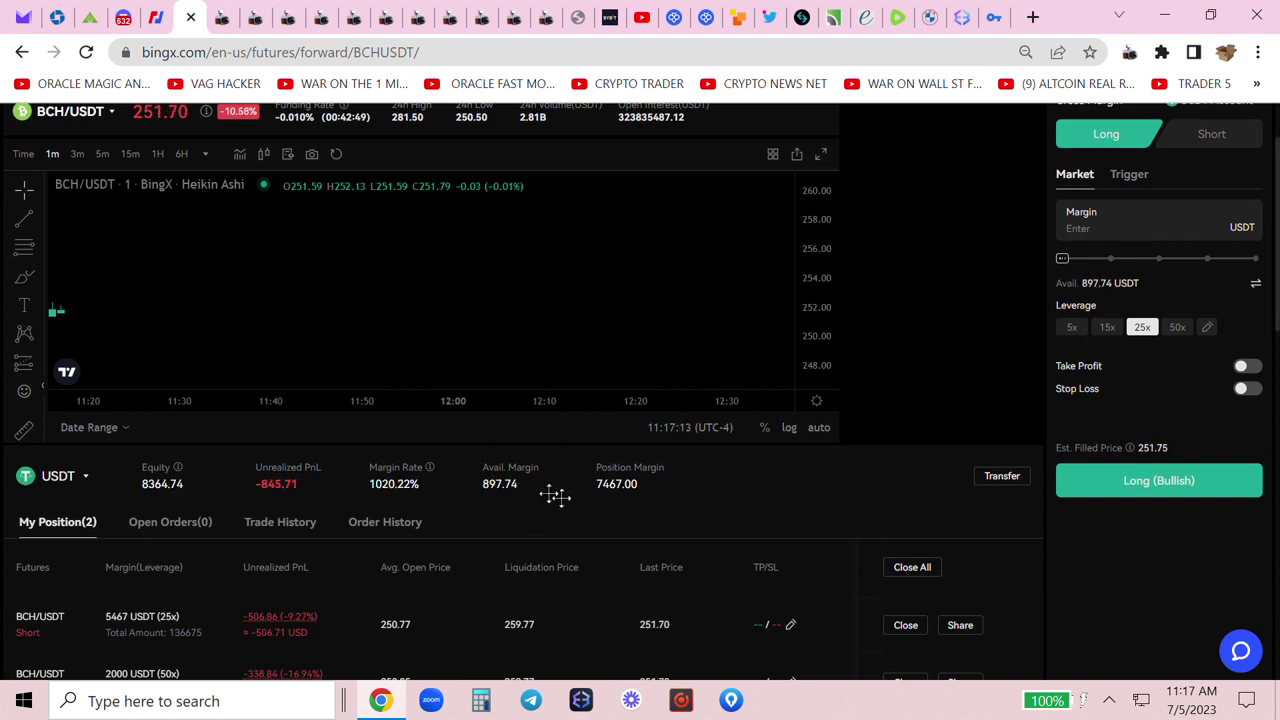
scroll(745, 487, "down", 1)
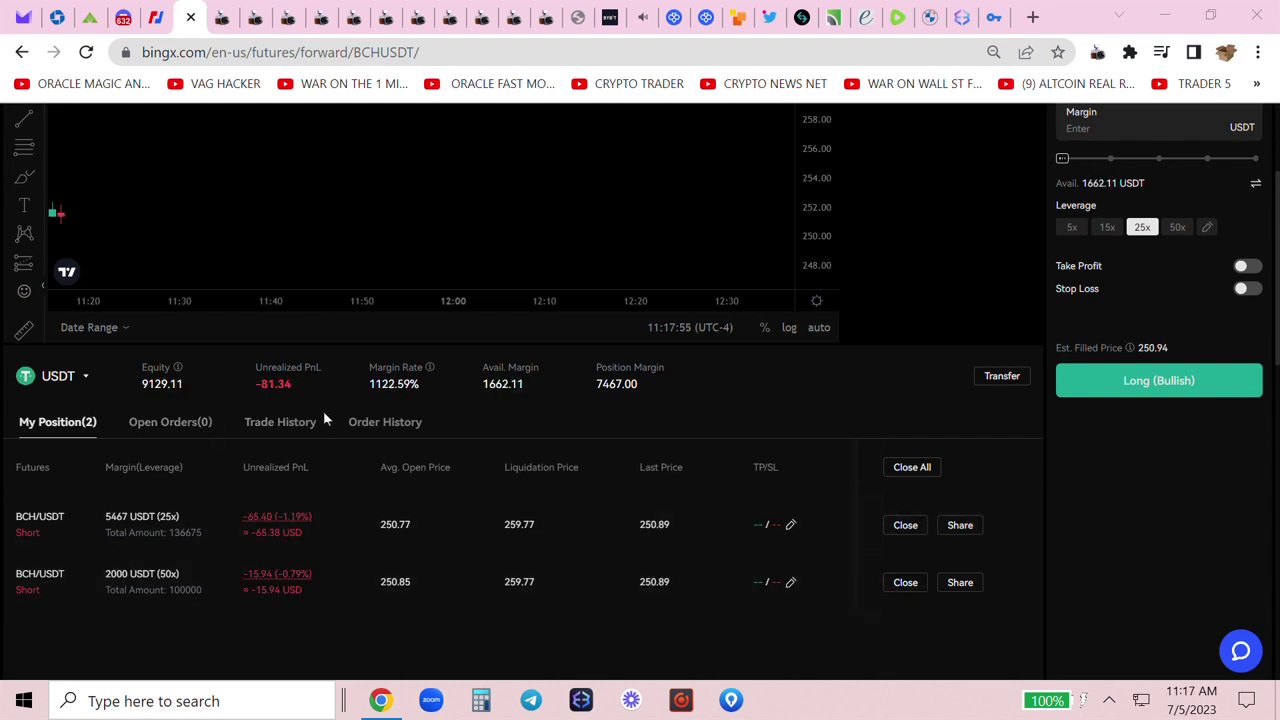
scroll(323, 415, "up", 2)
left_click_drag(97, 385, 236, 365)
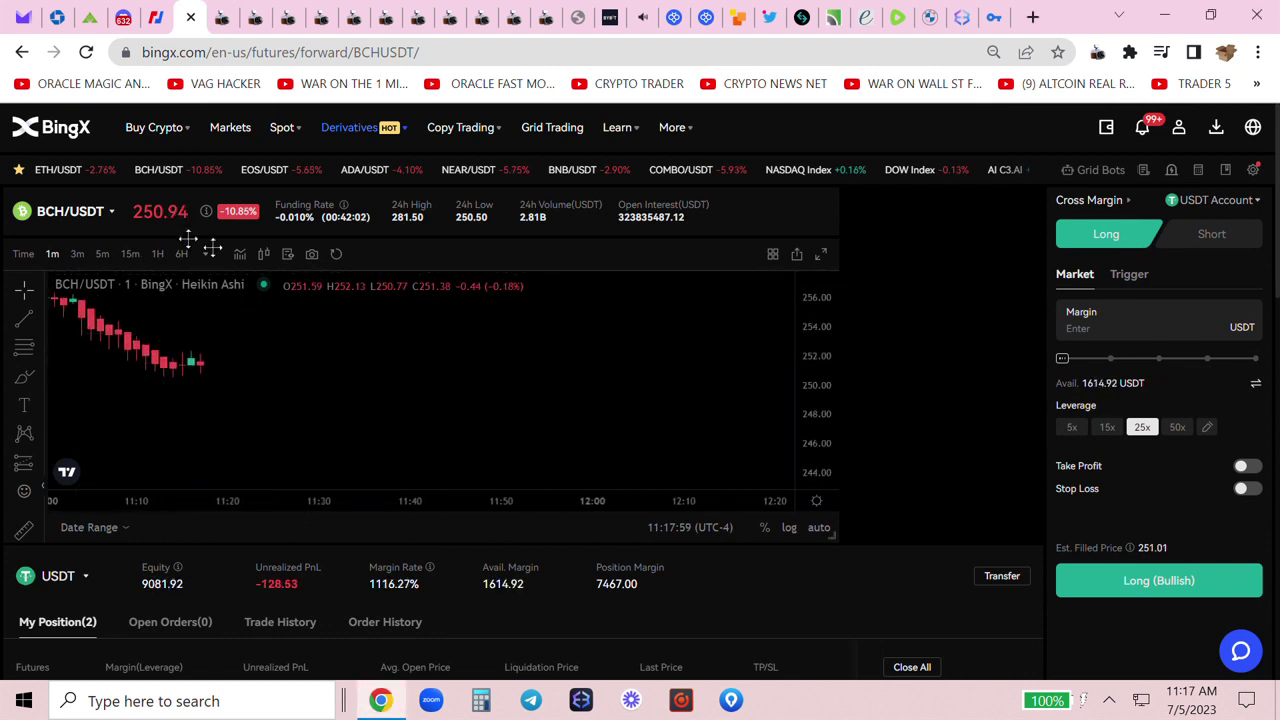
scroll(983, 529, "down", 2)
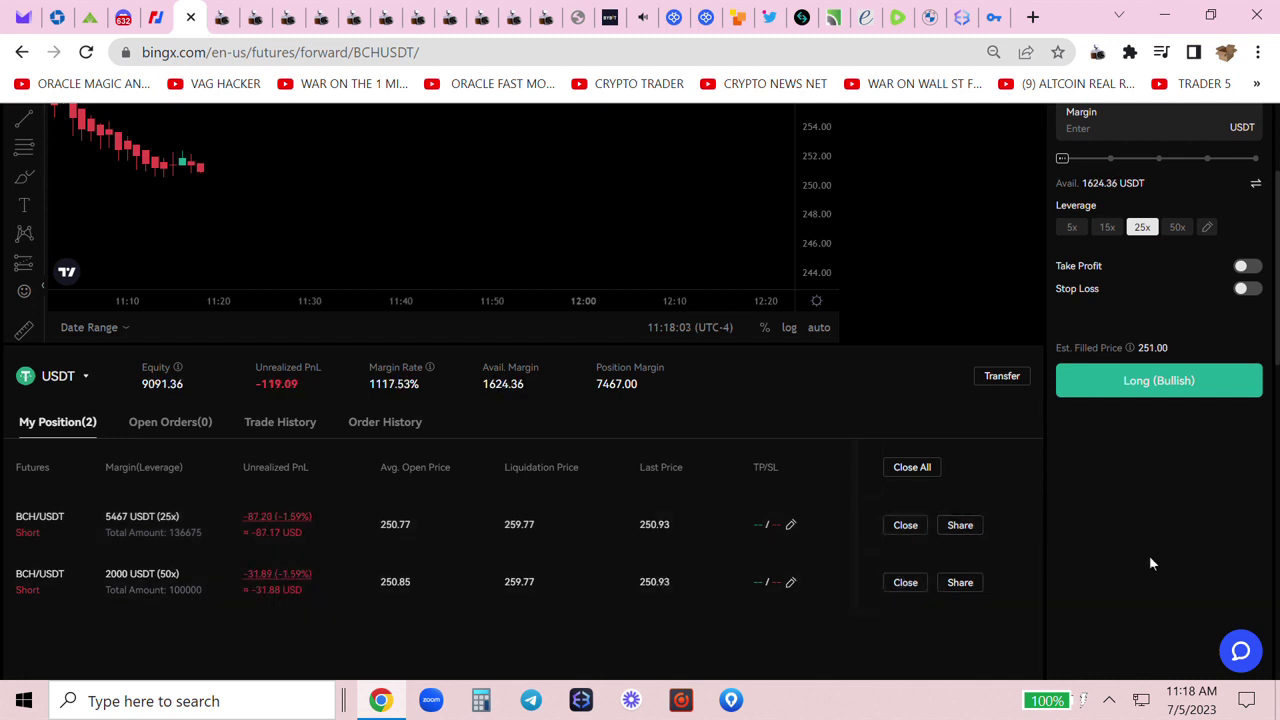
scroll(1121, 587, "up", 2)
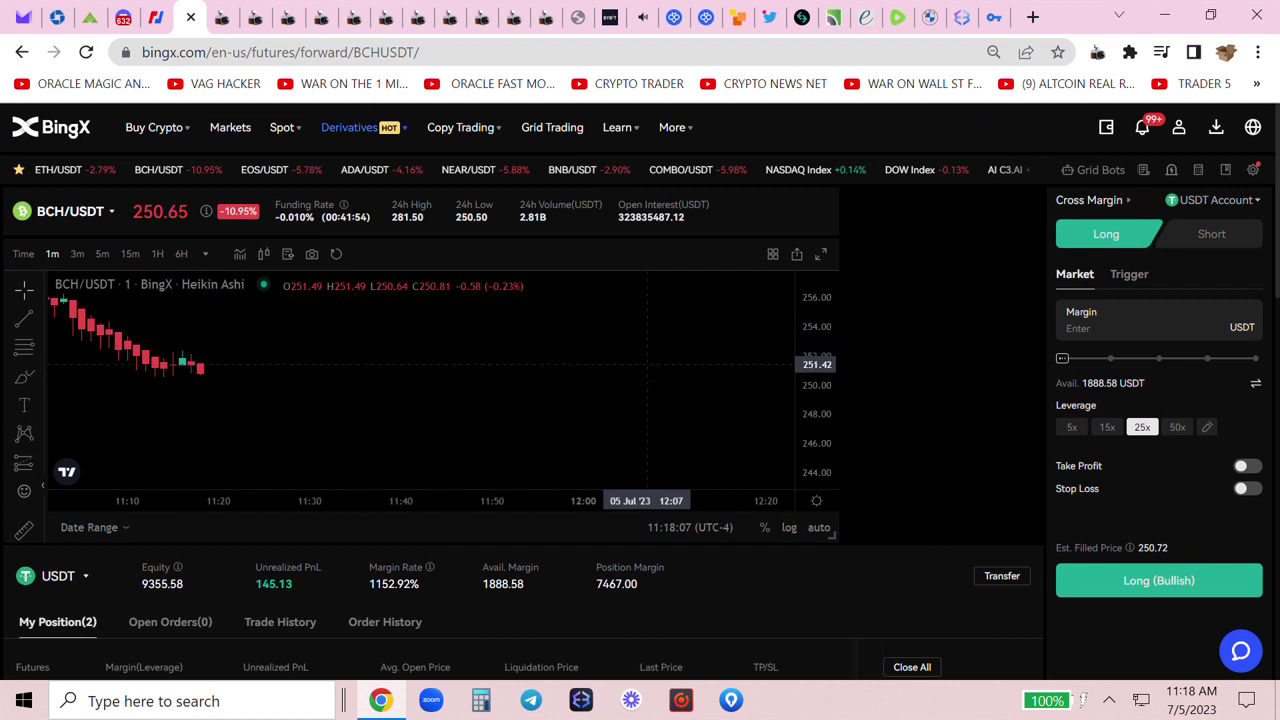
scroll(690, 425, "down", 1)
scroll(1023, 457, "down", 1)
scroll(1000, 490, "down", 1)
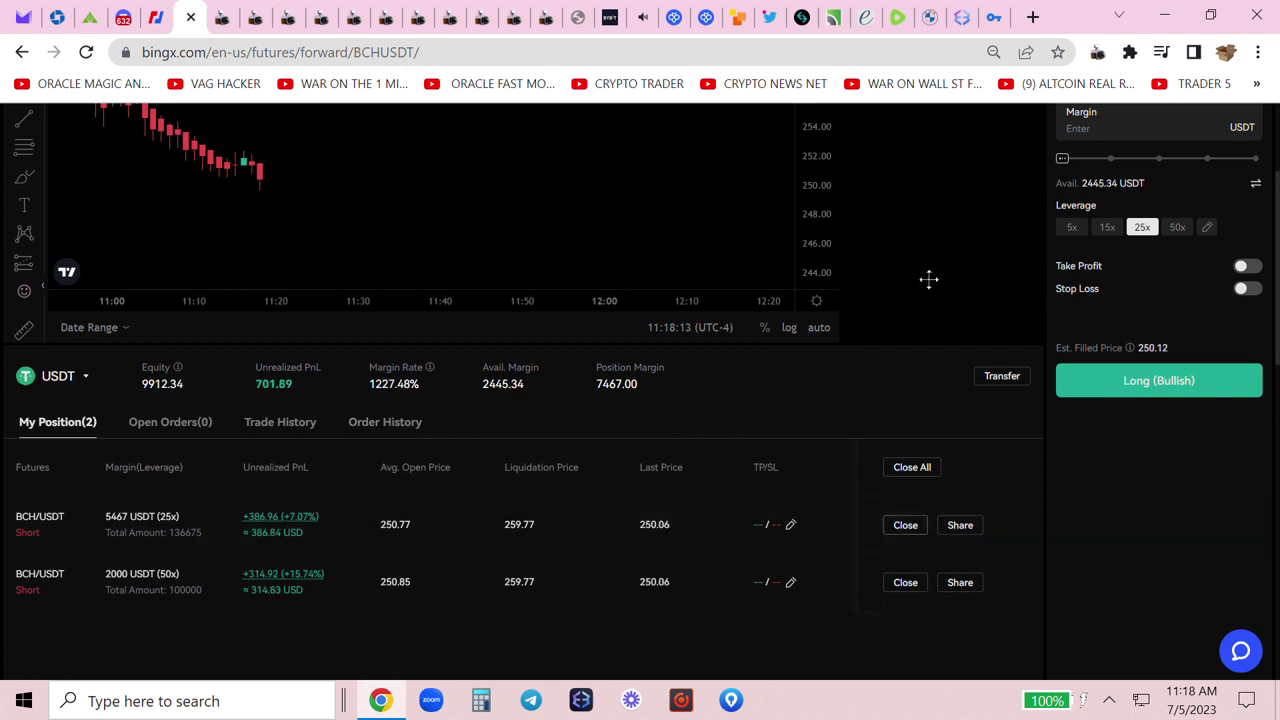
- Close both BCH/USDT shorts via Close All, confirm, and dismiss Closing Results
left_click(1097, 52)
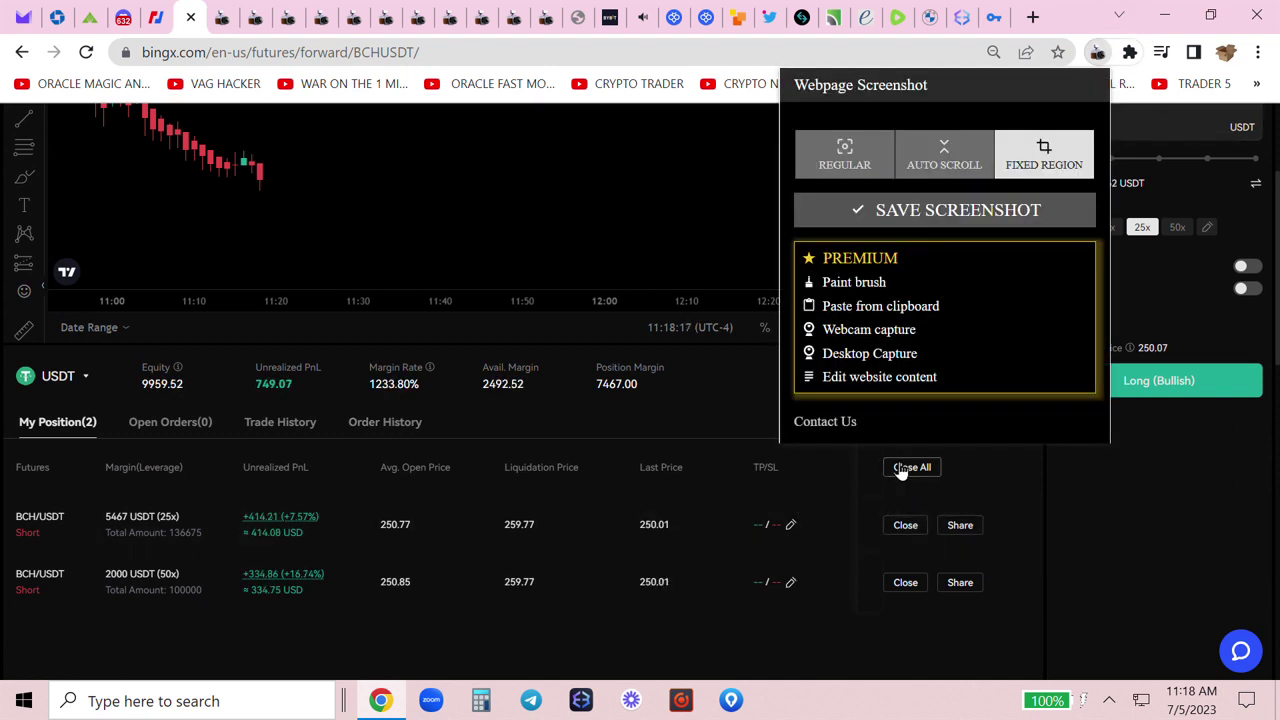
left_click(908, 468)
left_click(733, 510)
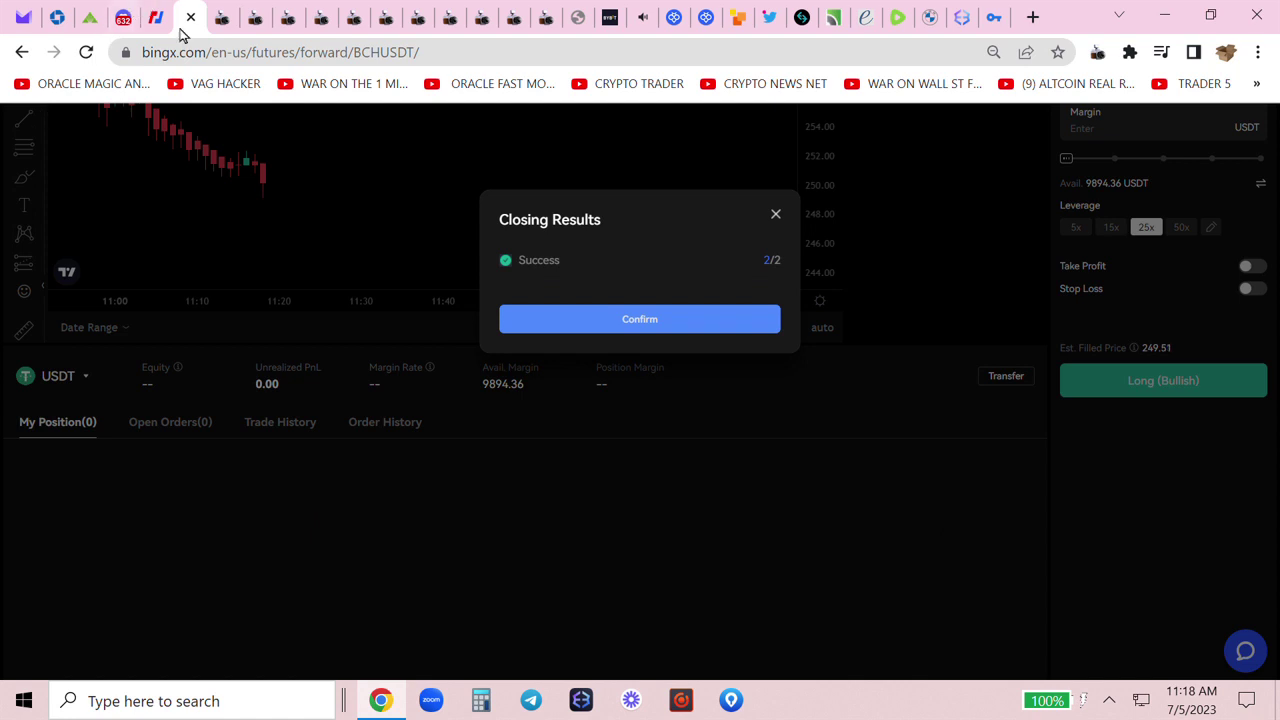
left_click(665, 310)
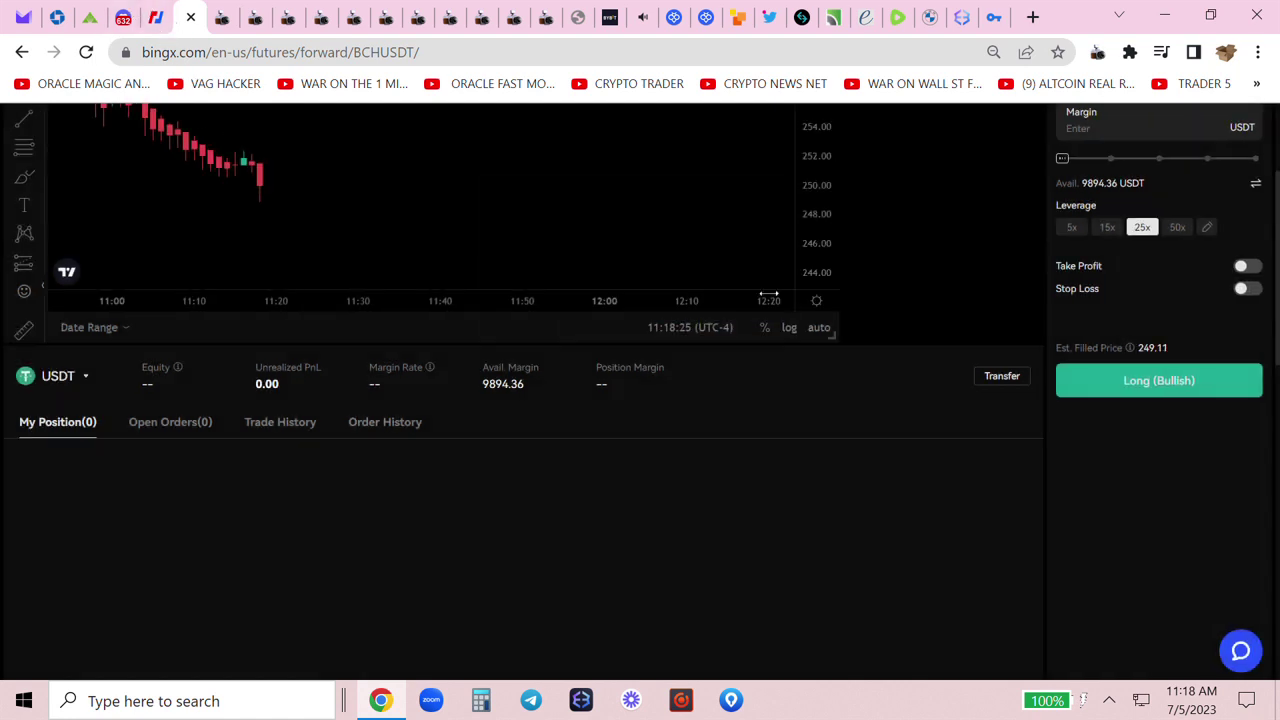
scroll(1176, 338, "up", 2)
- Place a 2,000 USDT BCH/USDT short at 50x, then launch Calculator from the taskbar
left_click(1178, 427)
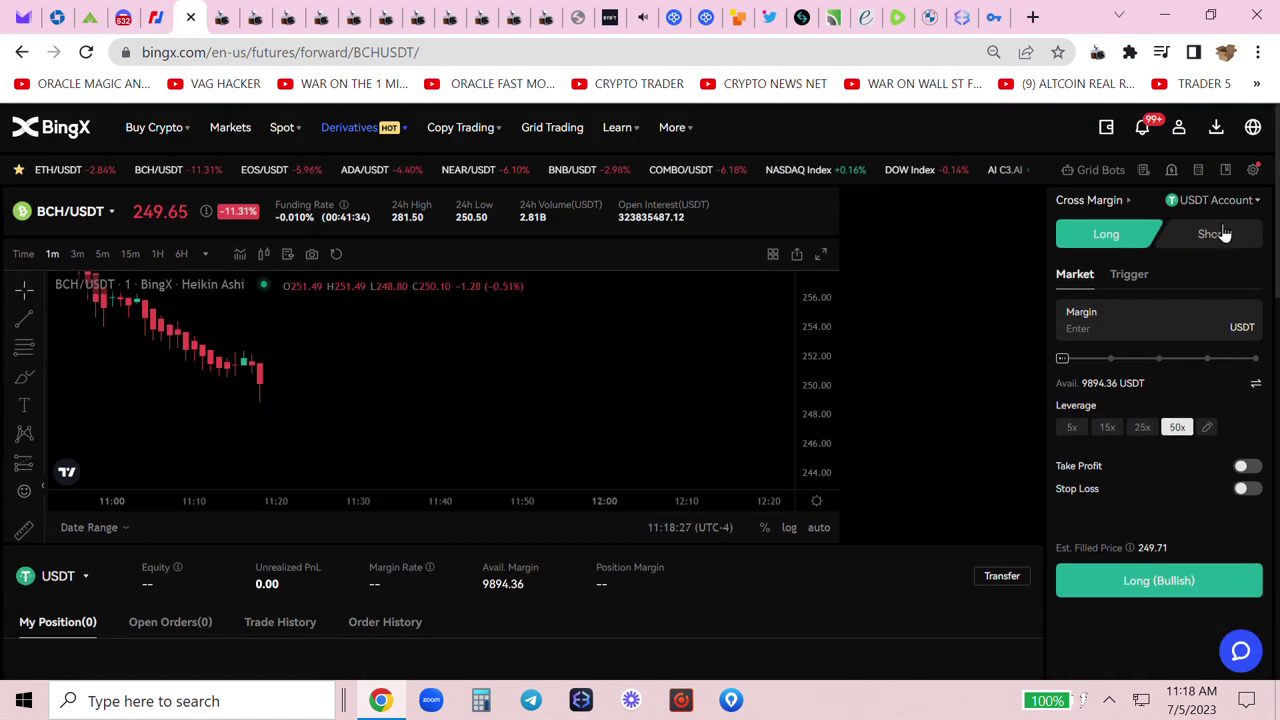
left_click(1215, 234)
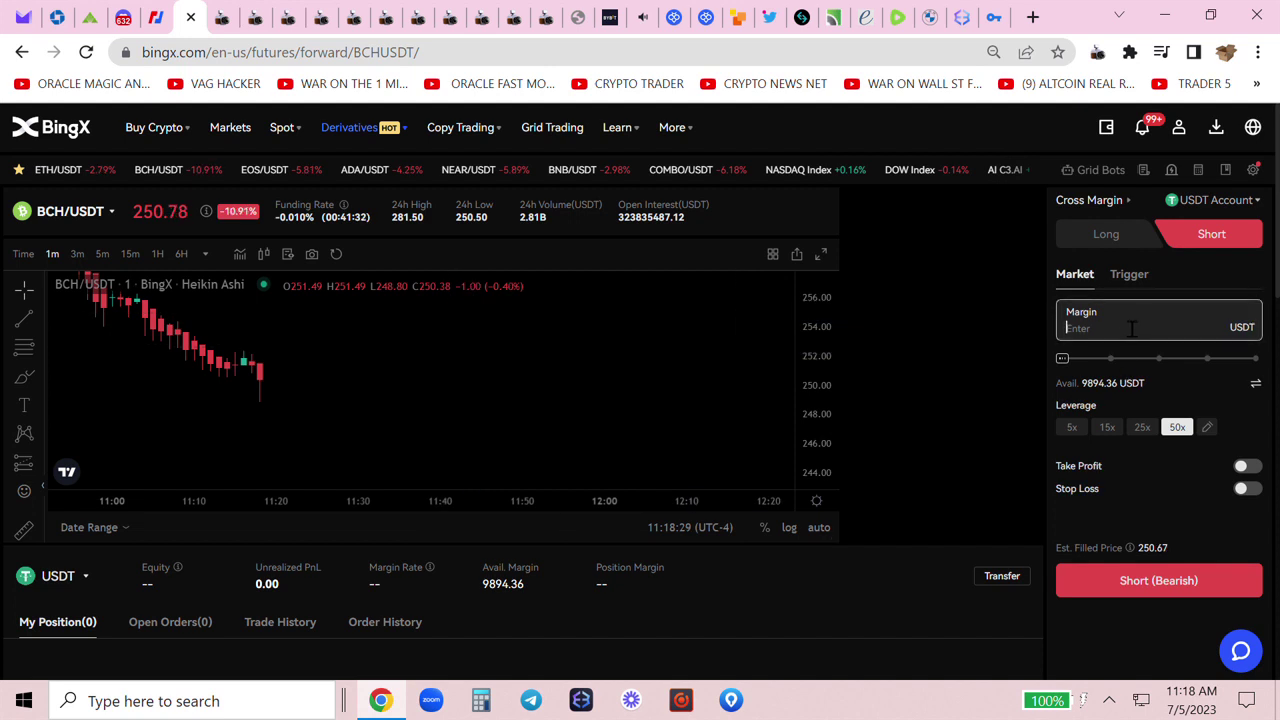
type("2000")
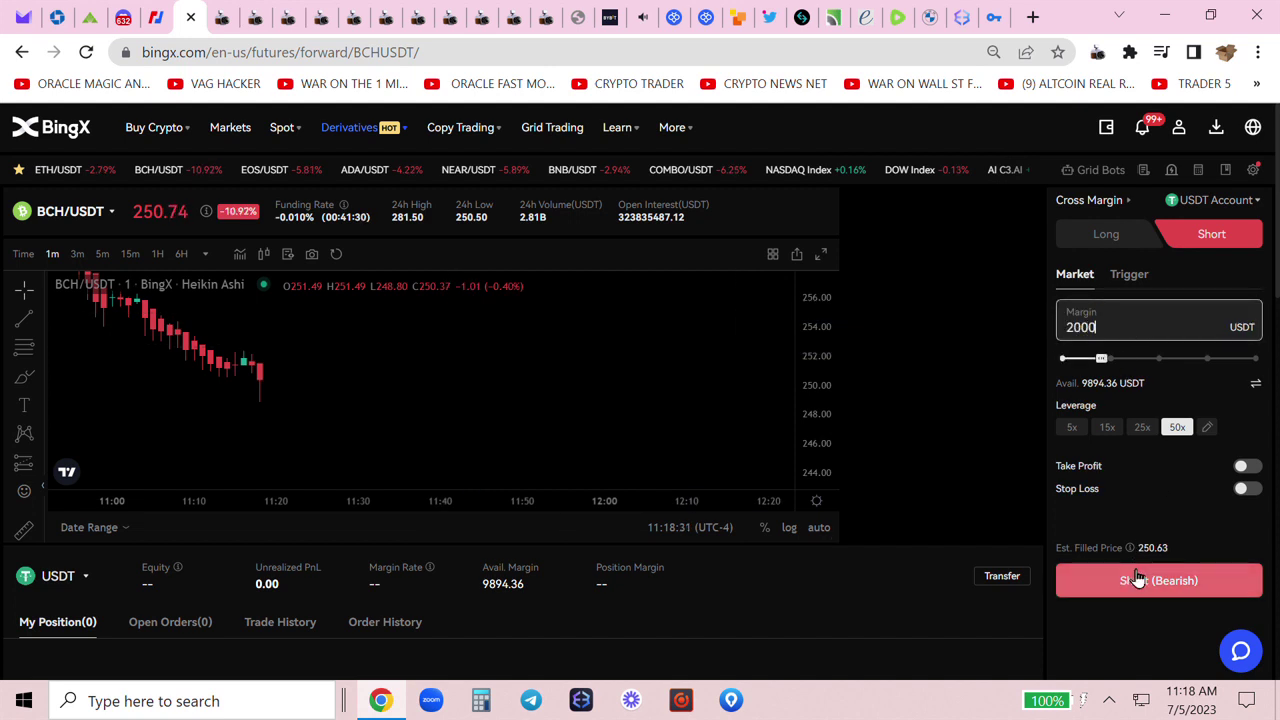
left_click(1140, 580)
scroll(1095, 430, "down", 1)
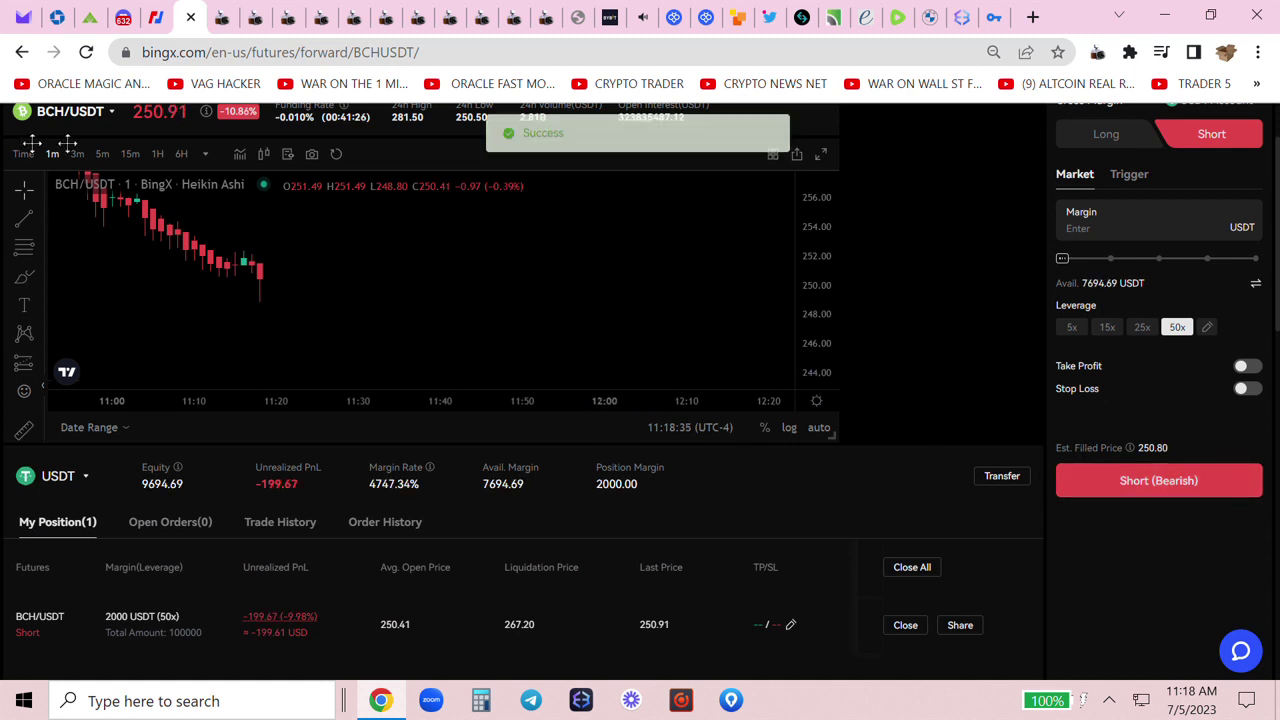
scroll(305, 306, "up", 1)
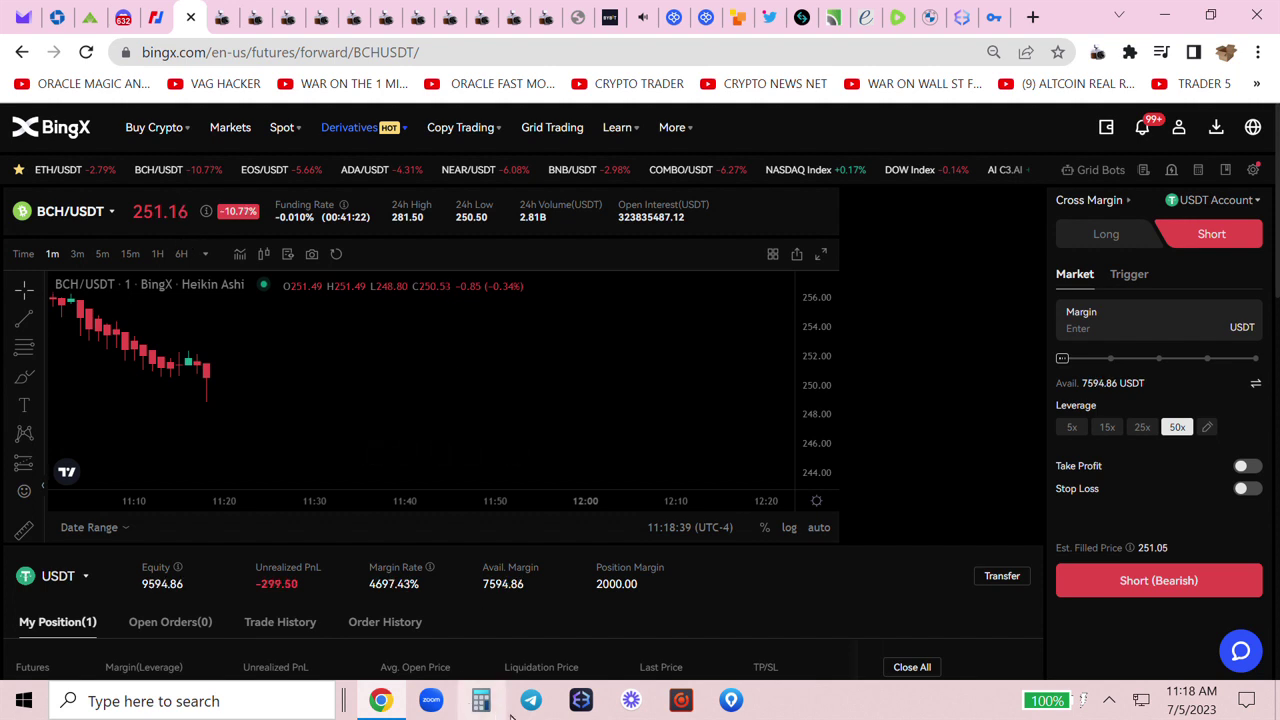
left_click(481, 700)
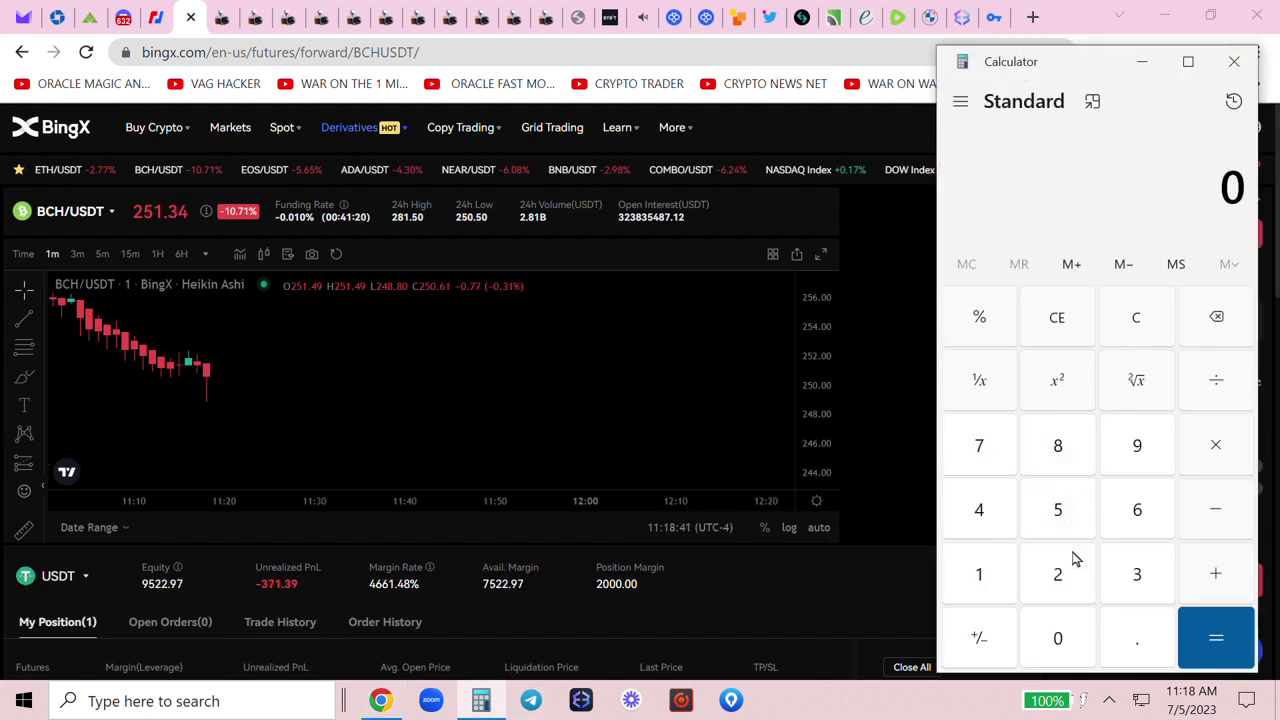
- Enter 249 in Windows Calculator and switch to the saved Webpage Screenshot tab
left_click(1073, 593)
left_click(1002, 530)
left_click(1143, 455)
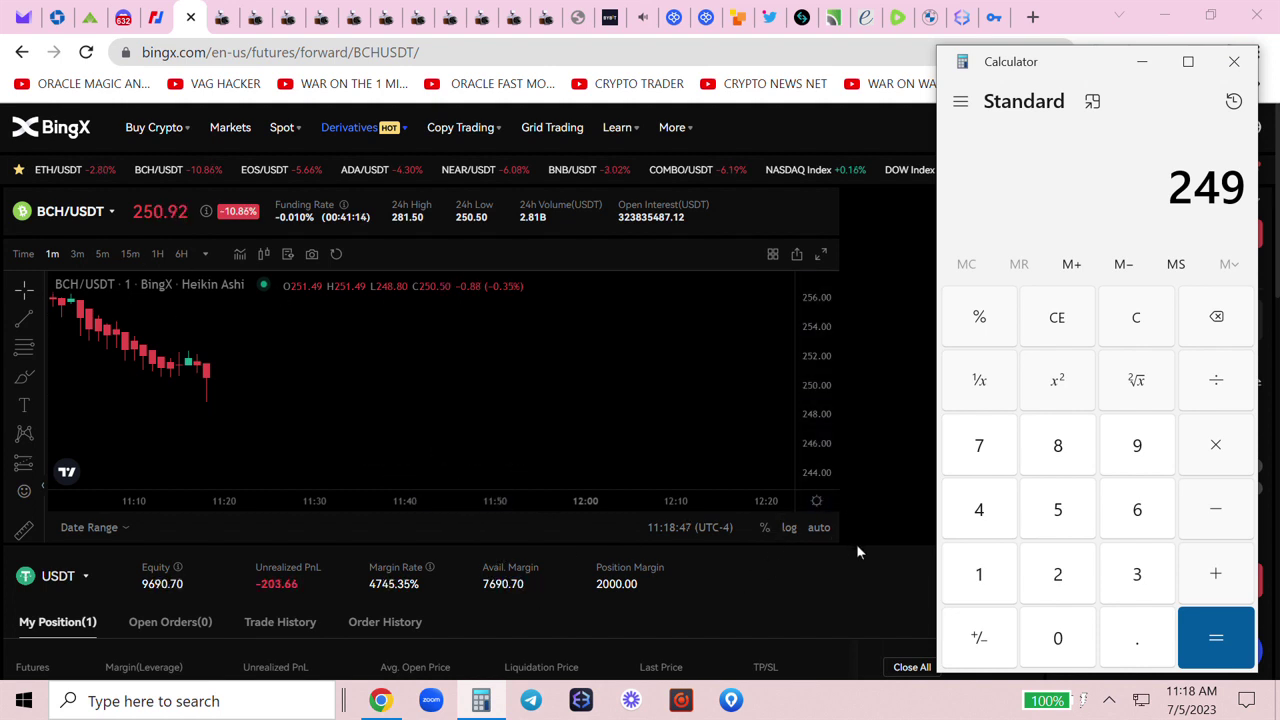
scroll(843, 633, "down", 1)
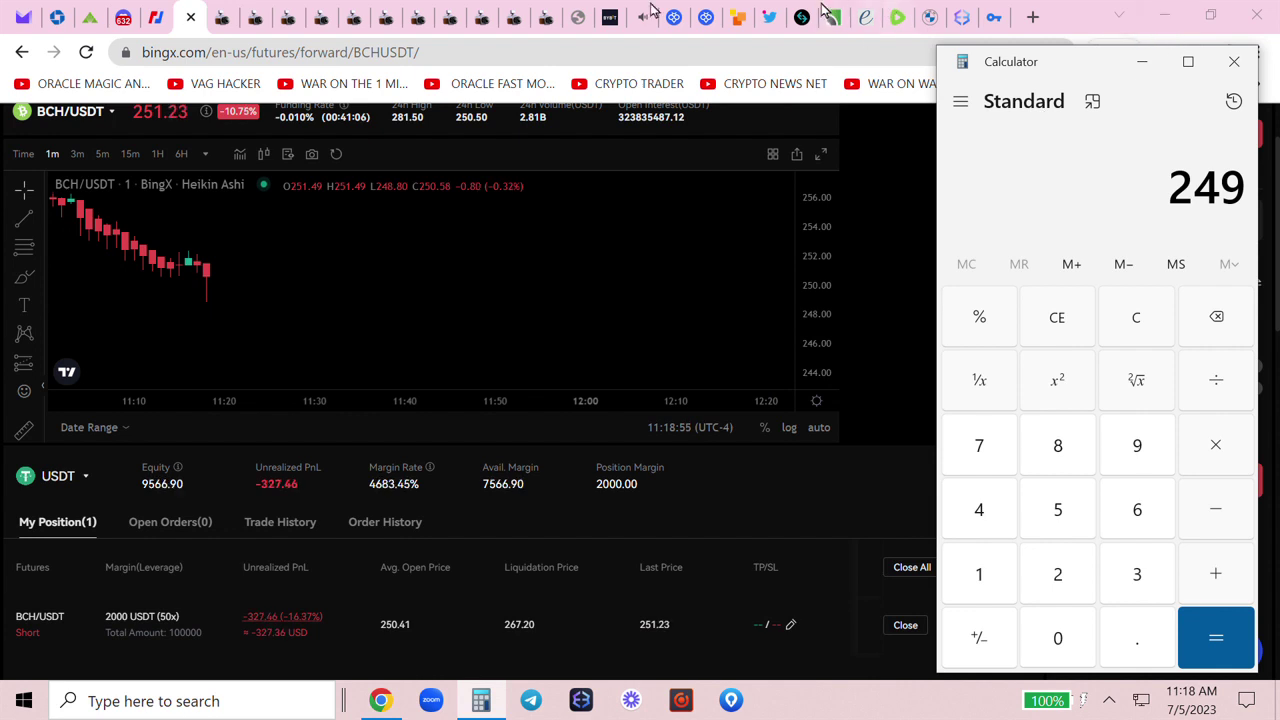
left_click(224, 22)
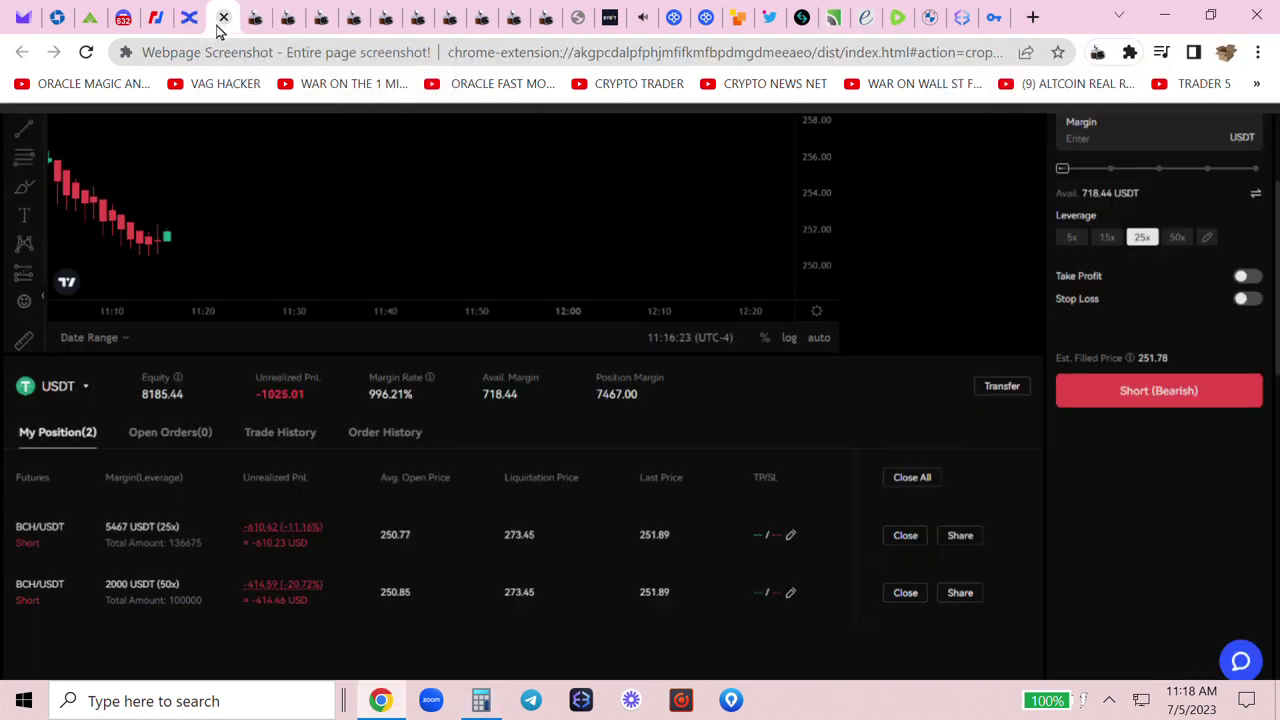
- Close the Webpage Screenshot tab and choose 25x in BingX's order panel
left_click(224, 17)
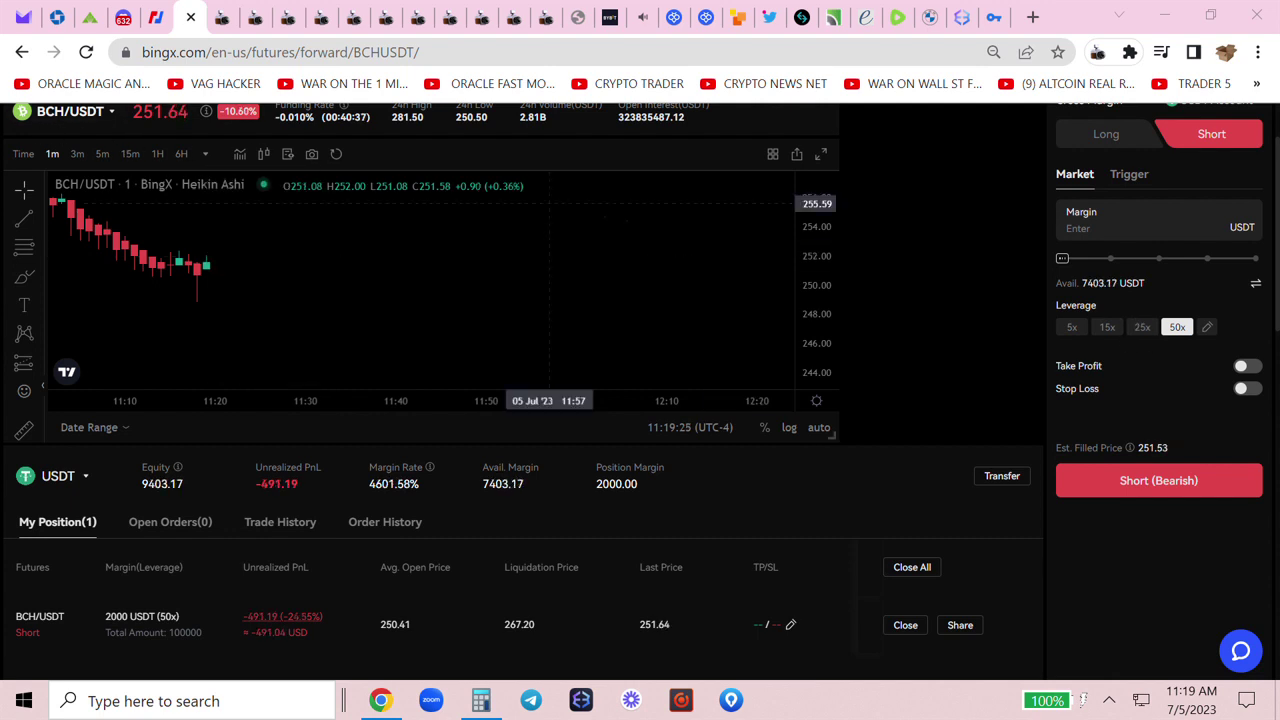
left_click(1146, 332)
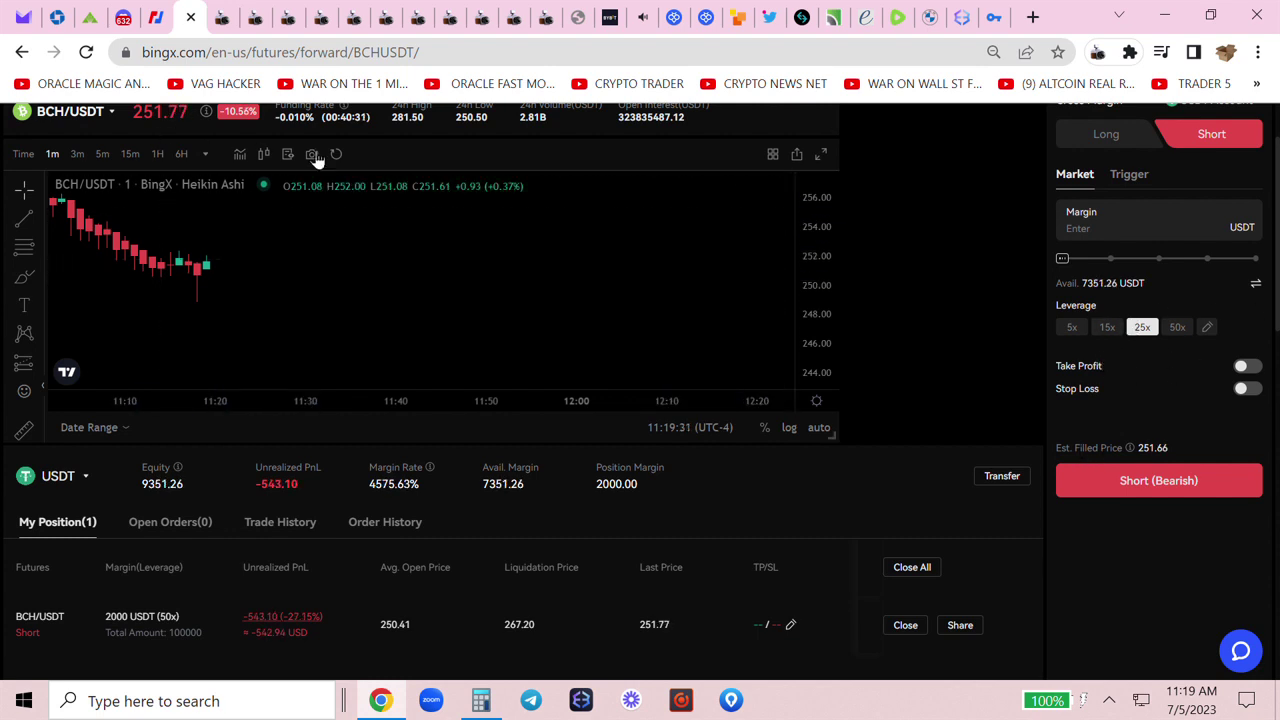
scroll(1256, 315, "up", 1)
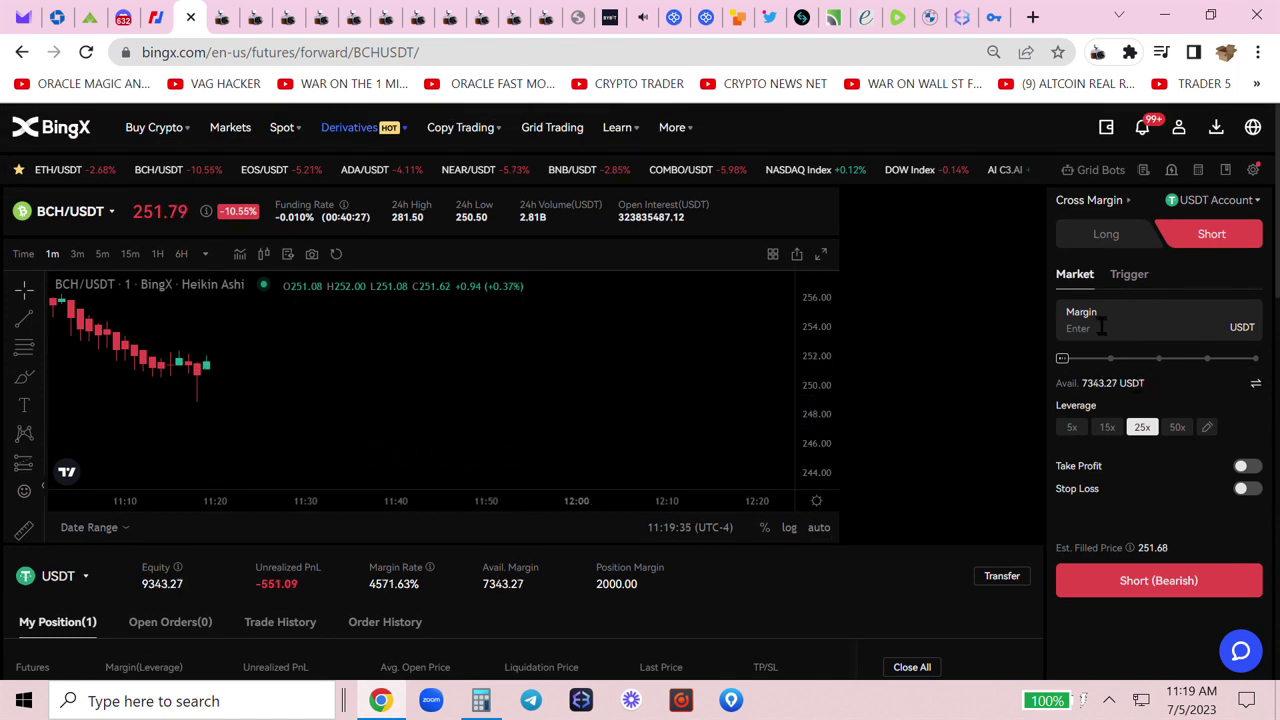
- Replace the short's margin with 4331.22 USDT after checking saved page captures, then show 3-minute candles
left_click(1096, 323)
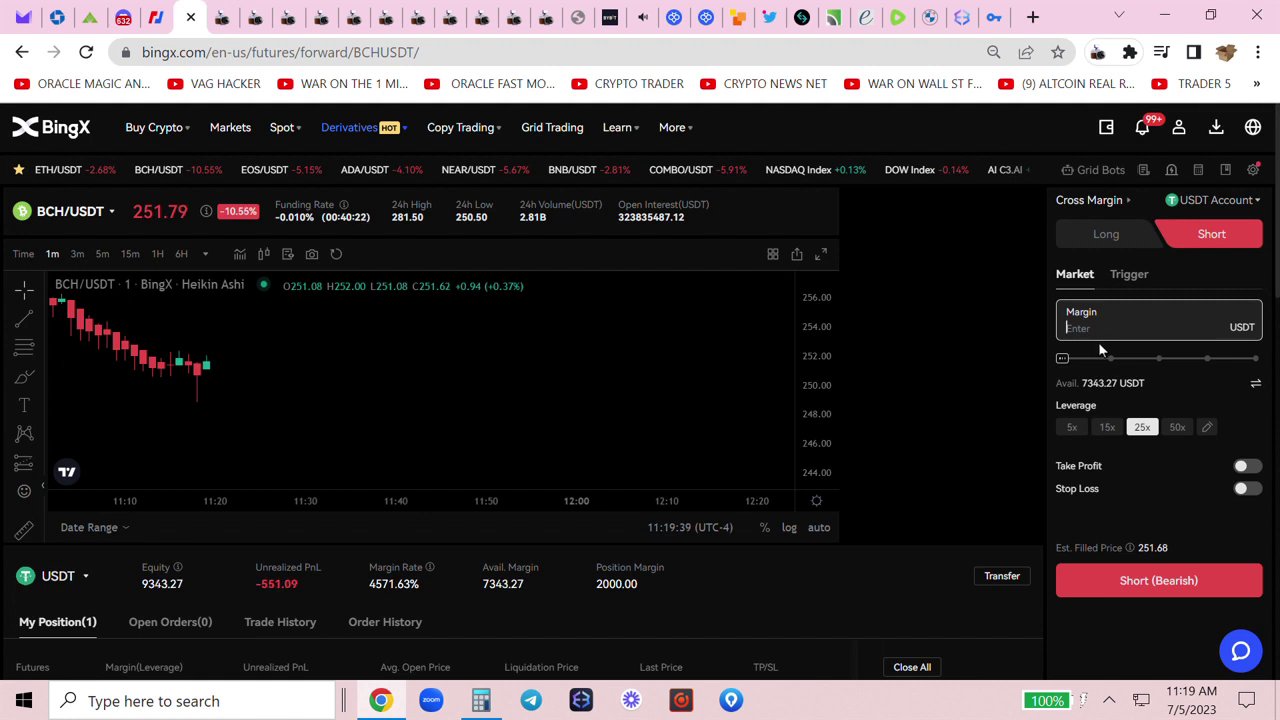
left_click(222, 28)
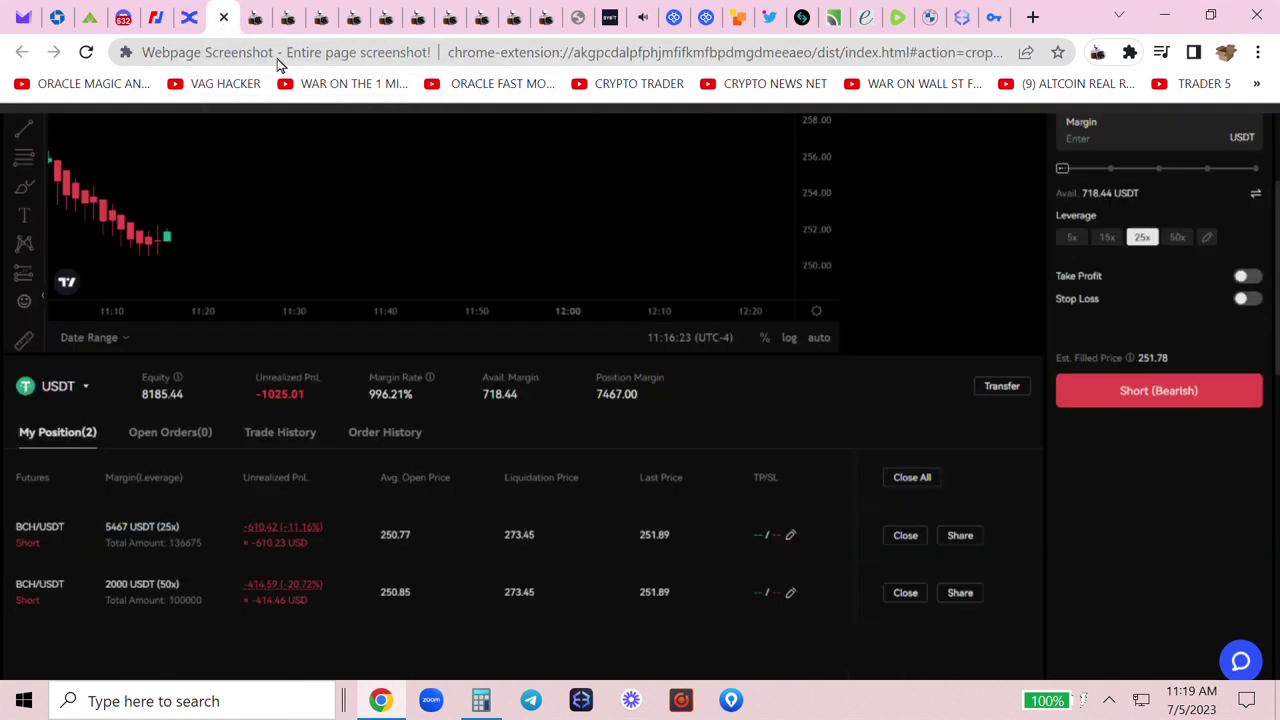
left_click(256, 20)
left_click(186, 18)
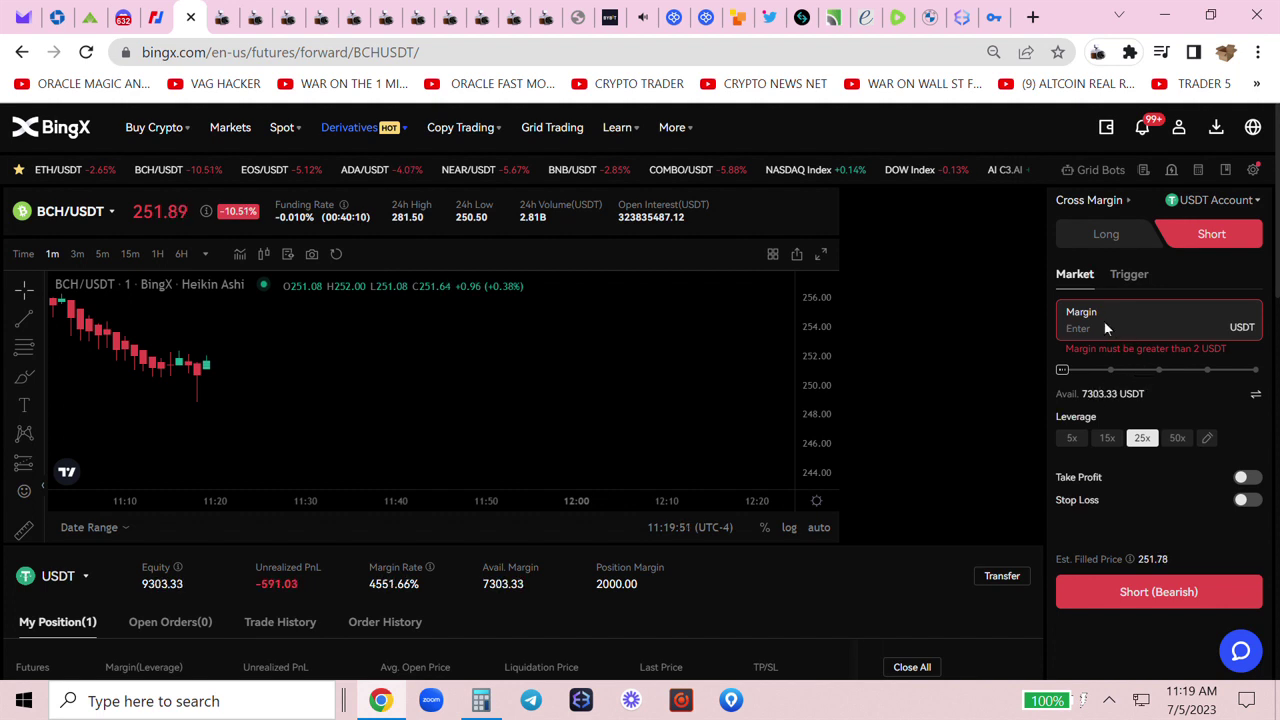
type("443")
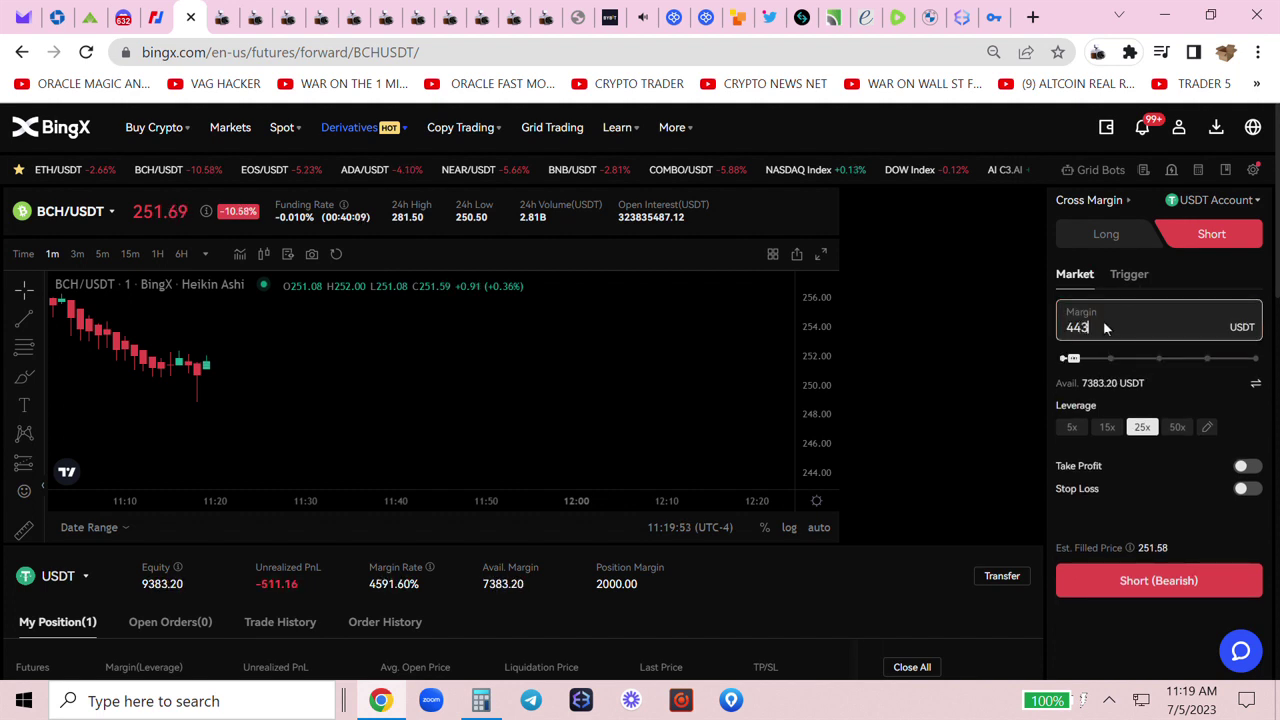
type("2")
type("0")
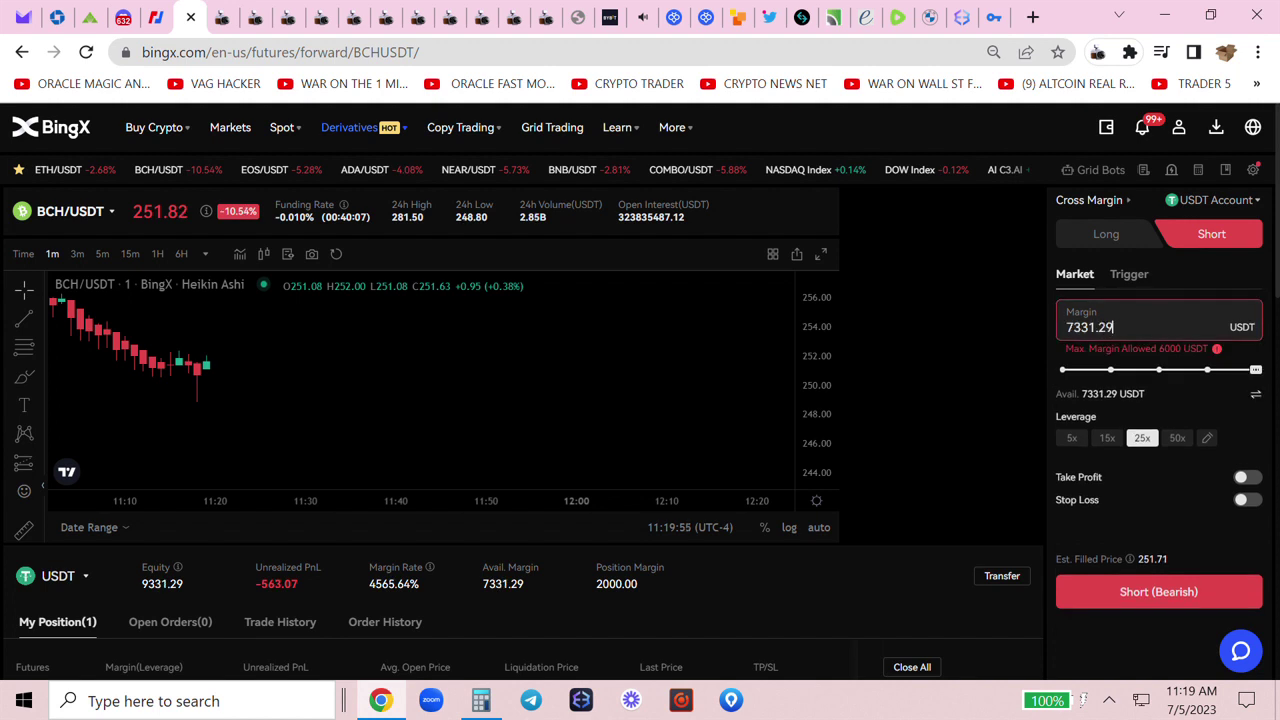
key("ctrl+a")
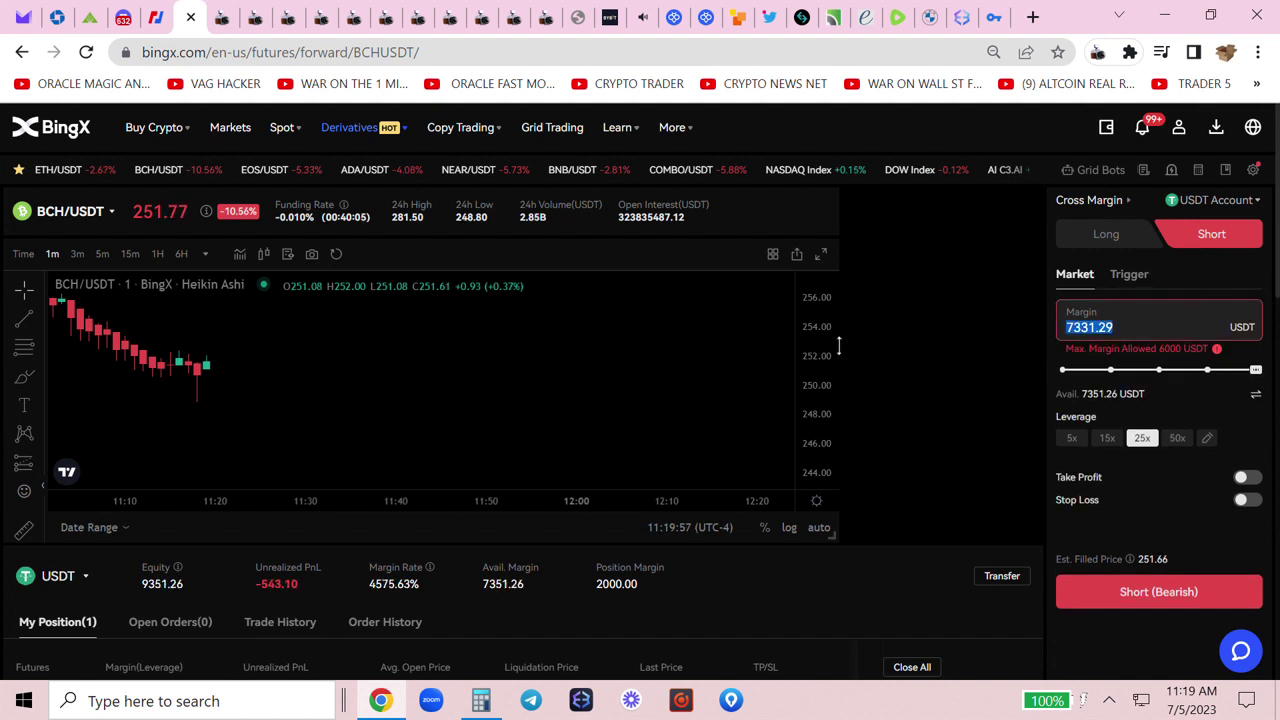
type("4")
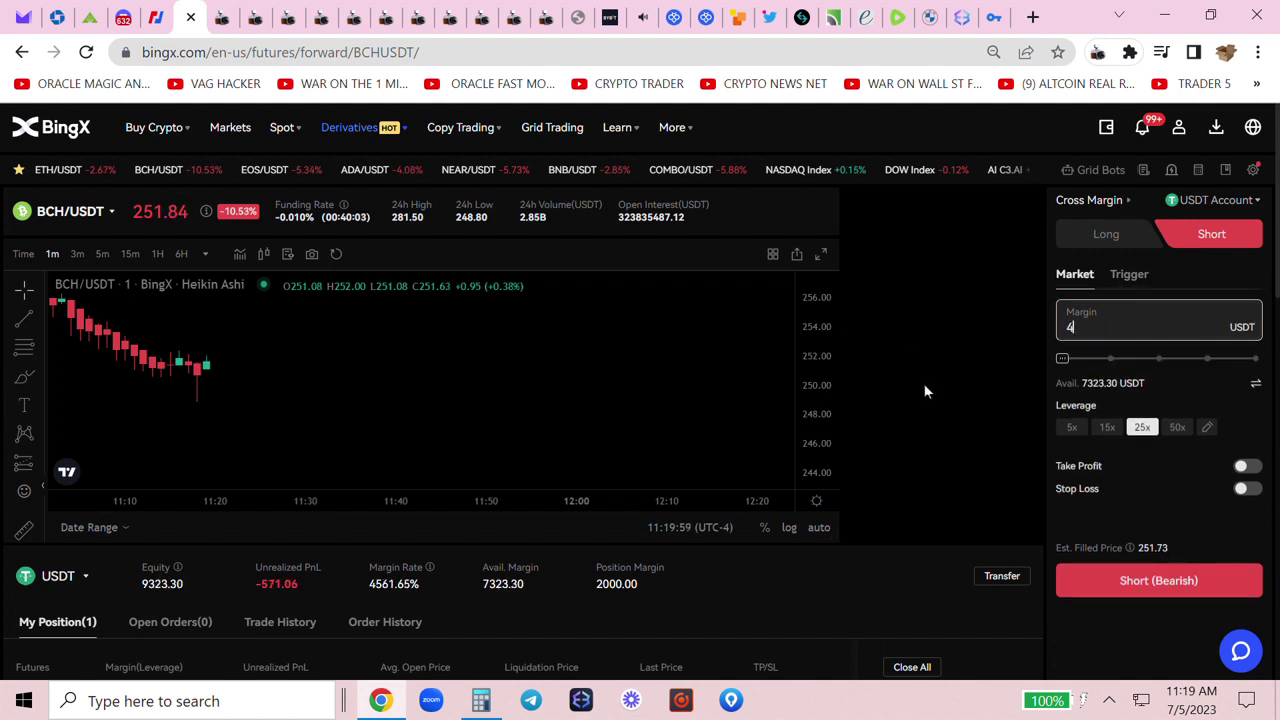
type("331.22")
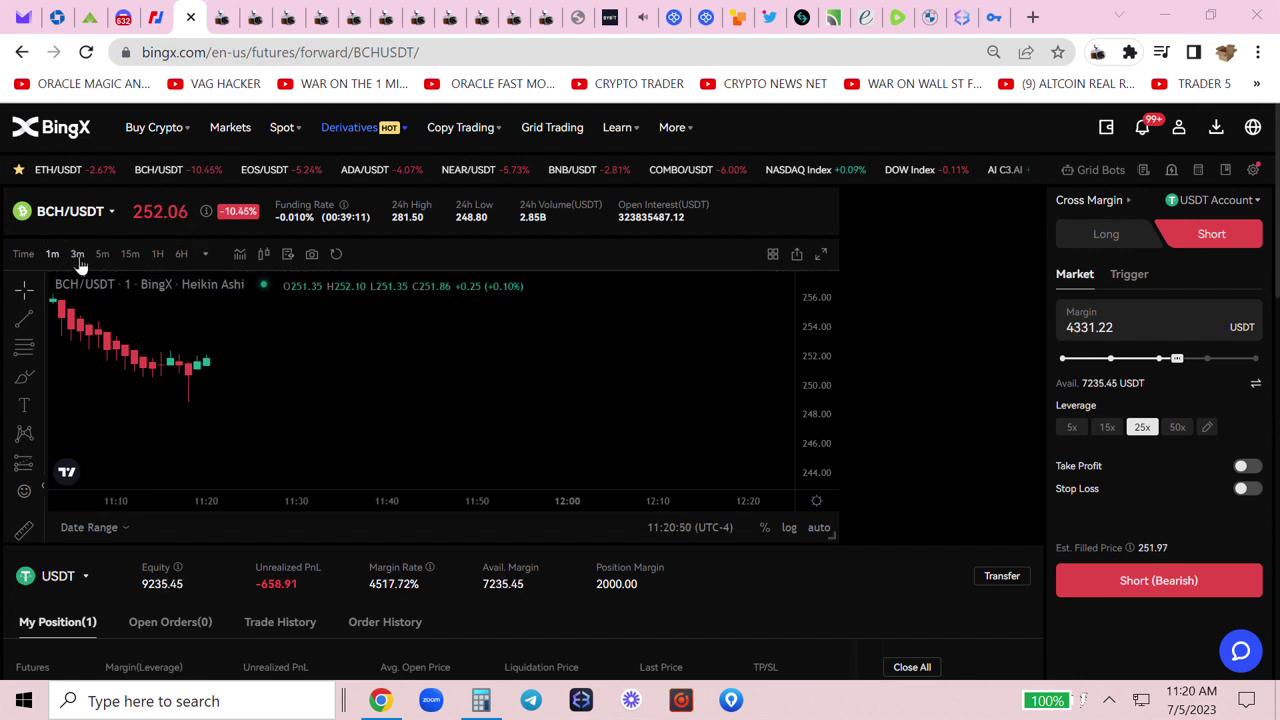
left_click(77, 254)
- Compare BCH/USDT on 6H and 1H candles, fit the price axis, and return to 3m
left_click(181, 254)
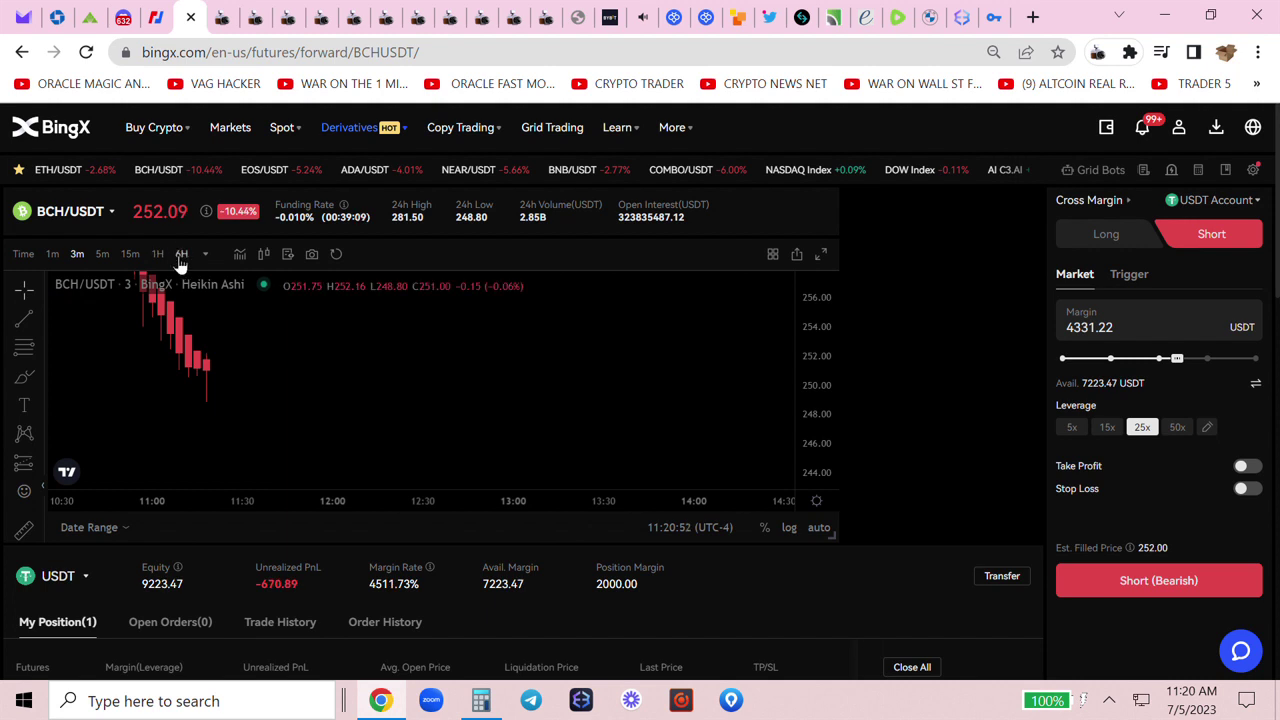
left_click(819, 527)
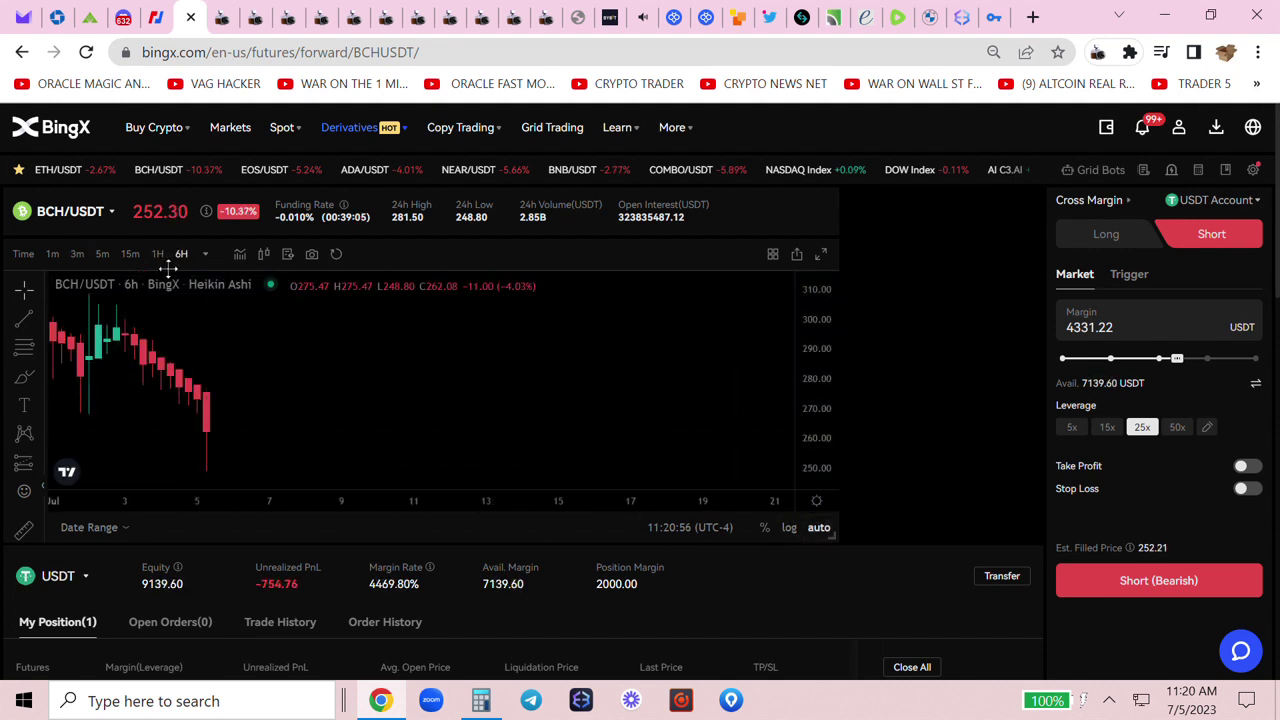
left_click(159, 256)
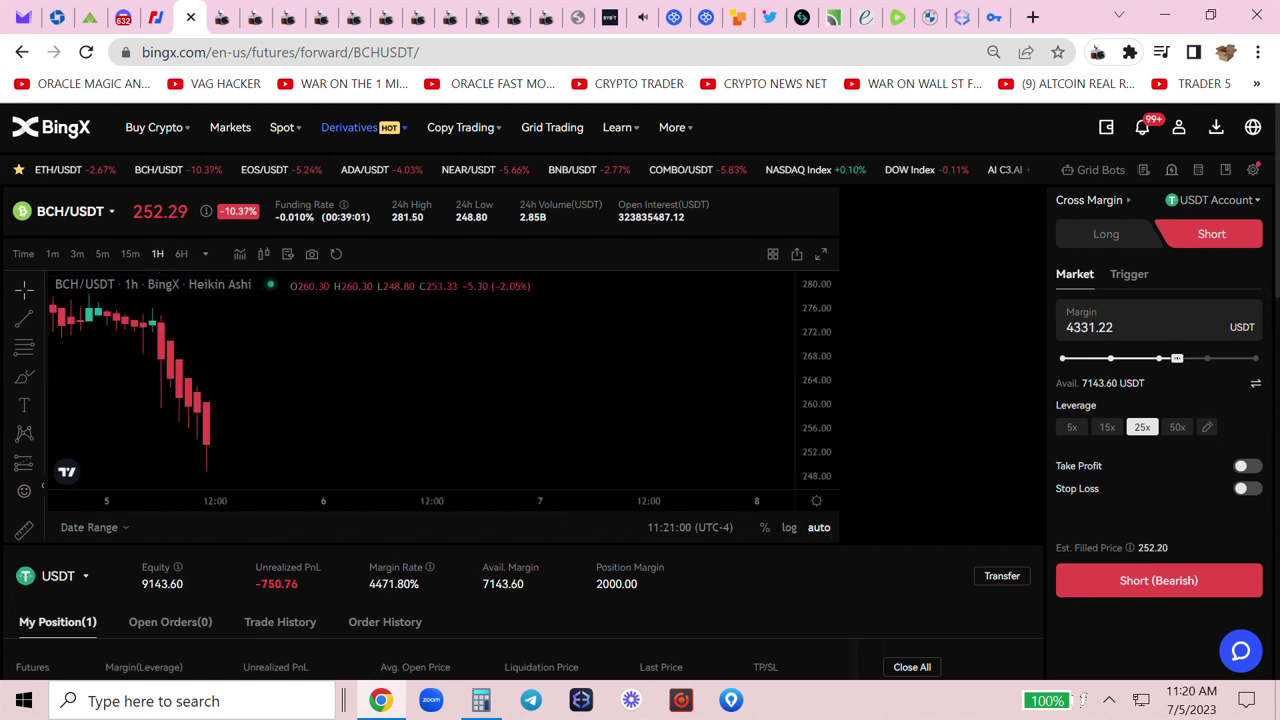
left_click(77, 256)
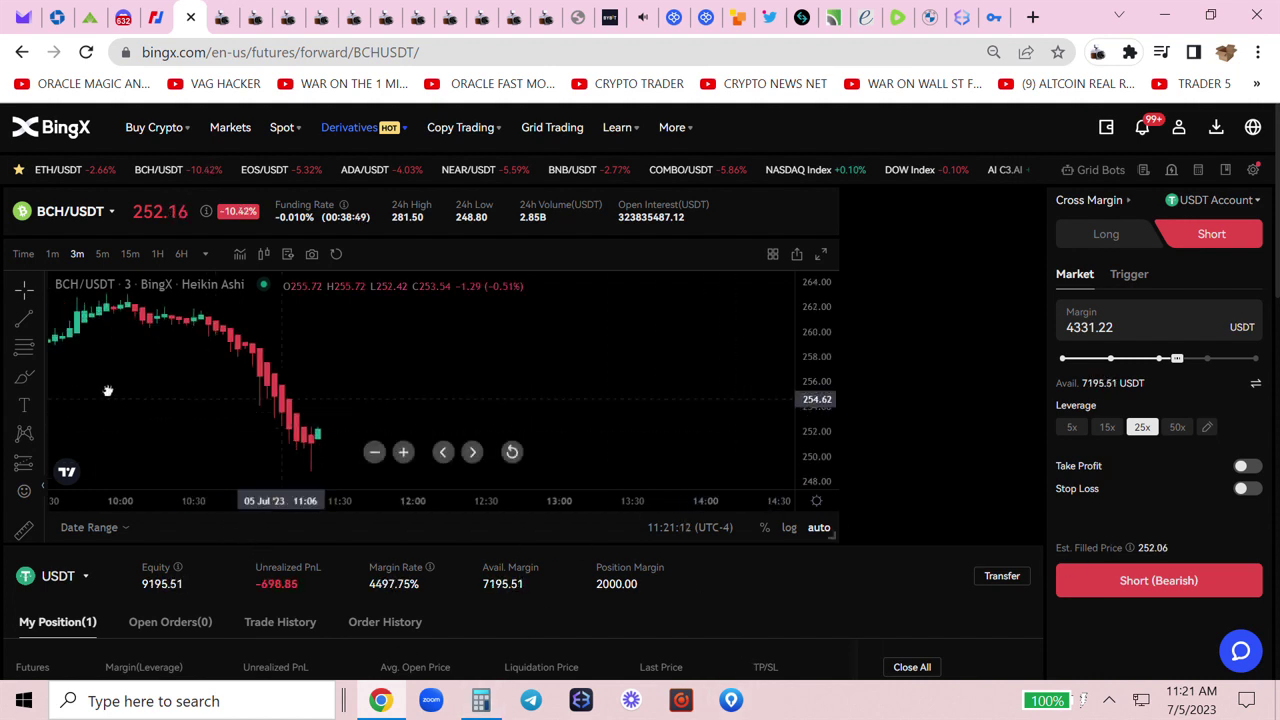
scroll(571, 620, "down", 2)
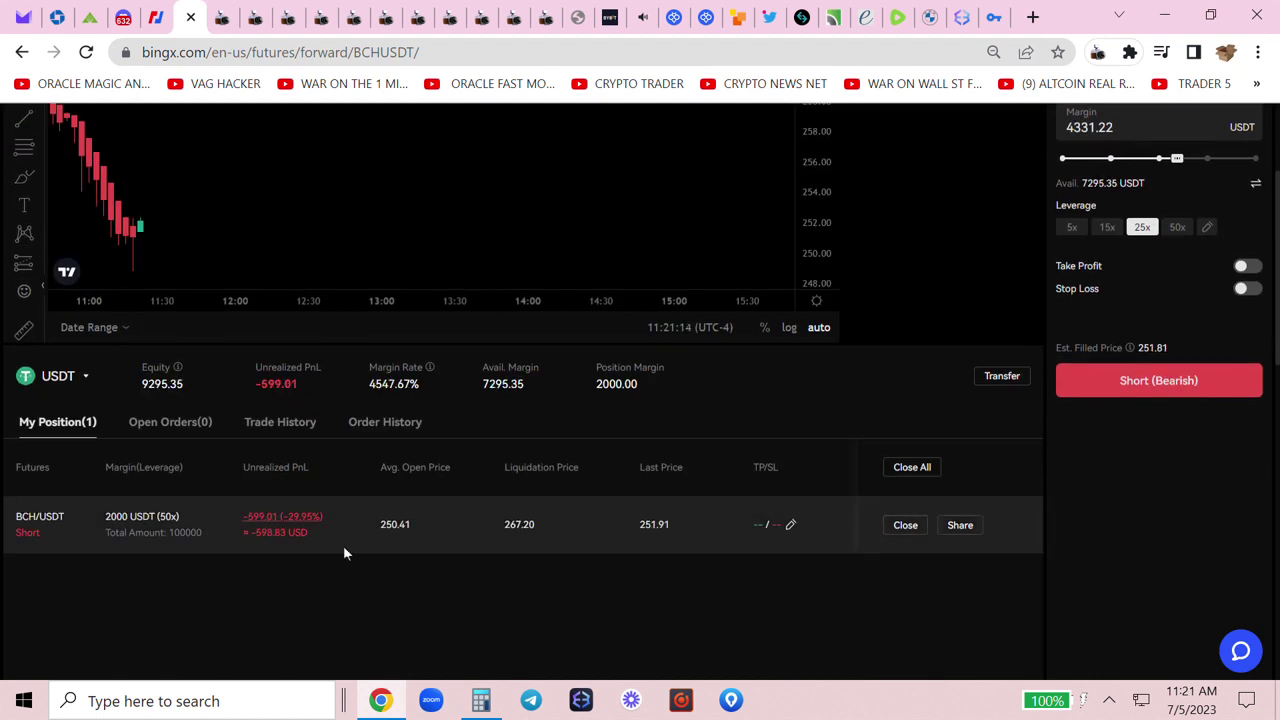
scroll(1100, 510, "up", 1)
scroll(1000, 515, "up", 1)
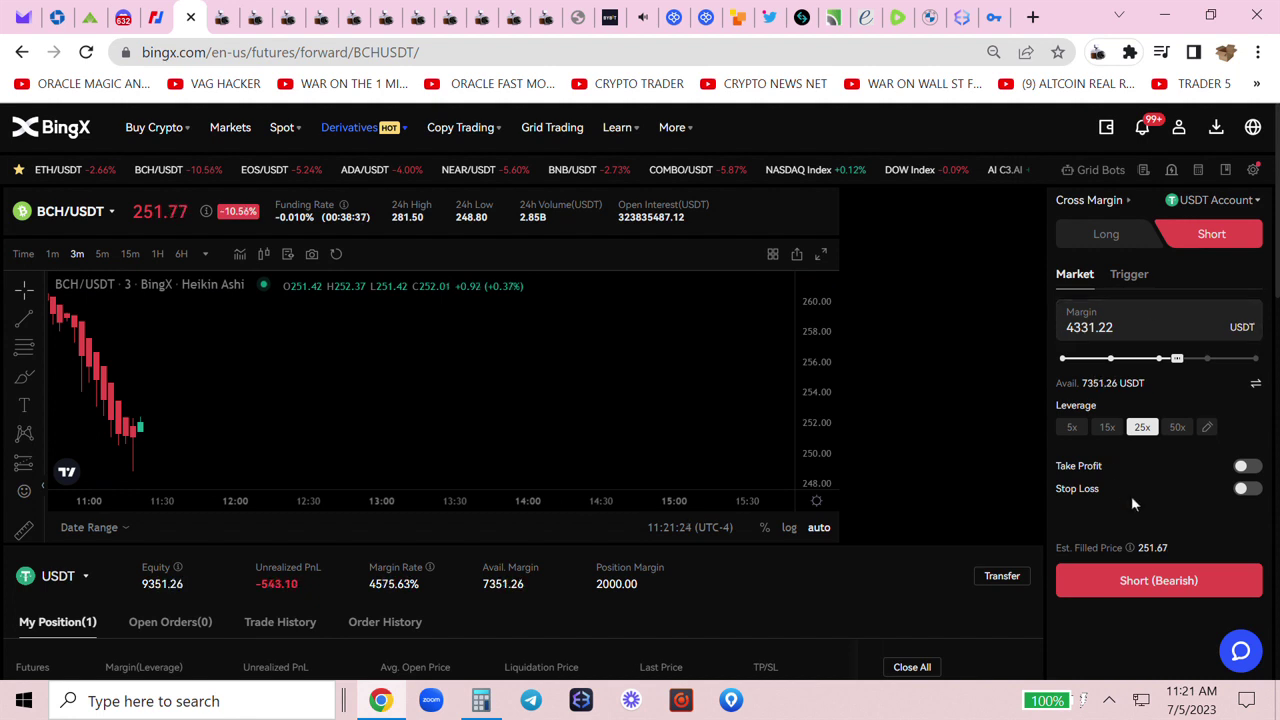
- Place and confirm the 4331.22 USDT 25x BCH/USDT short order
left_click(1134, 590)
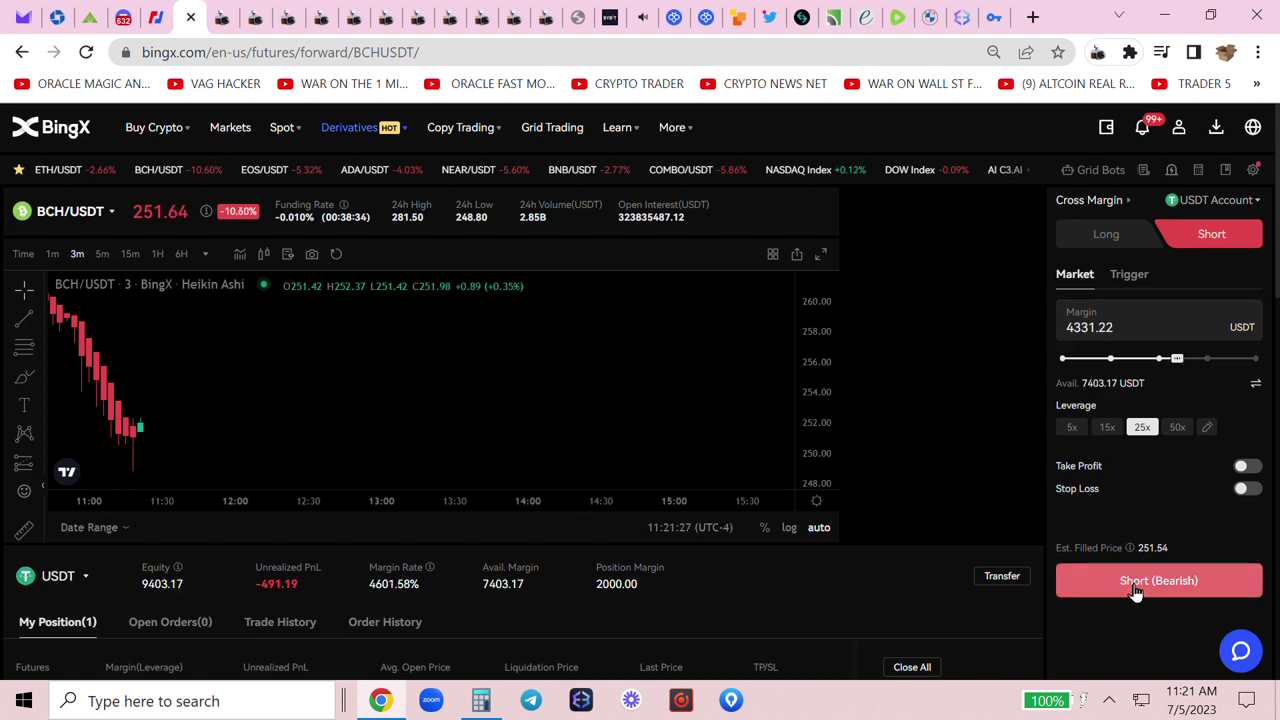
left_click(1134, 590)
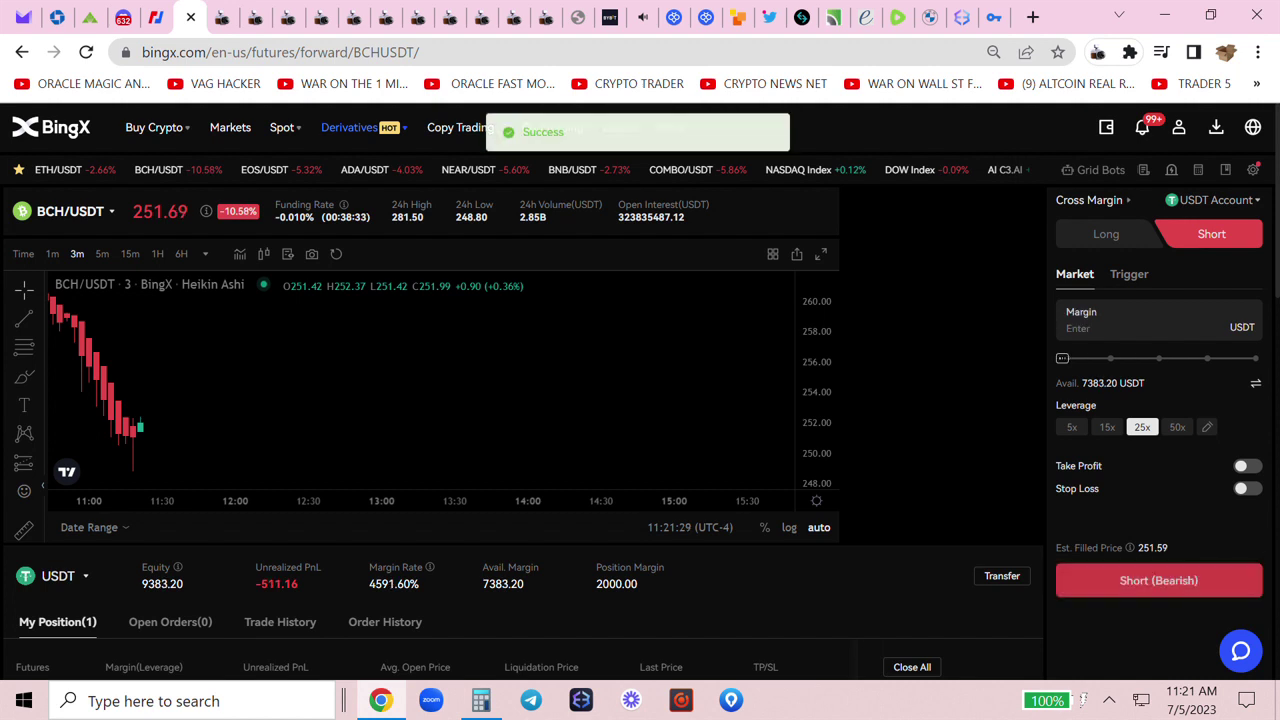
scroll(1250, 500, "down", 2)
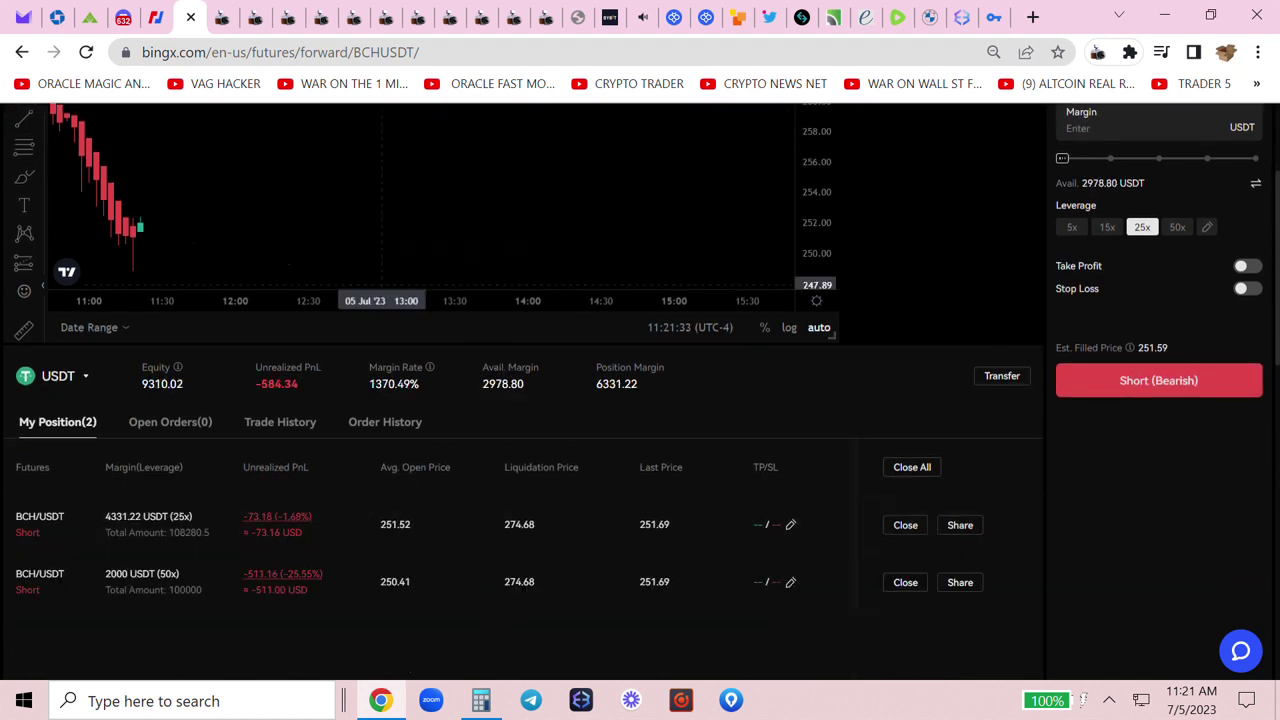
scroll(1181, 403, "up", 1)
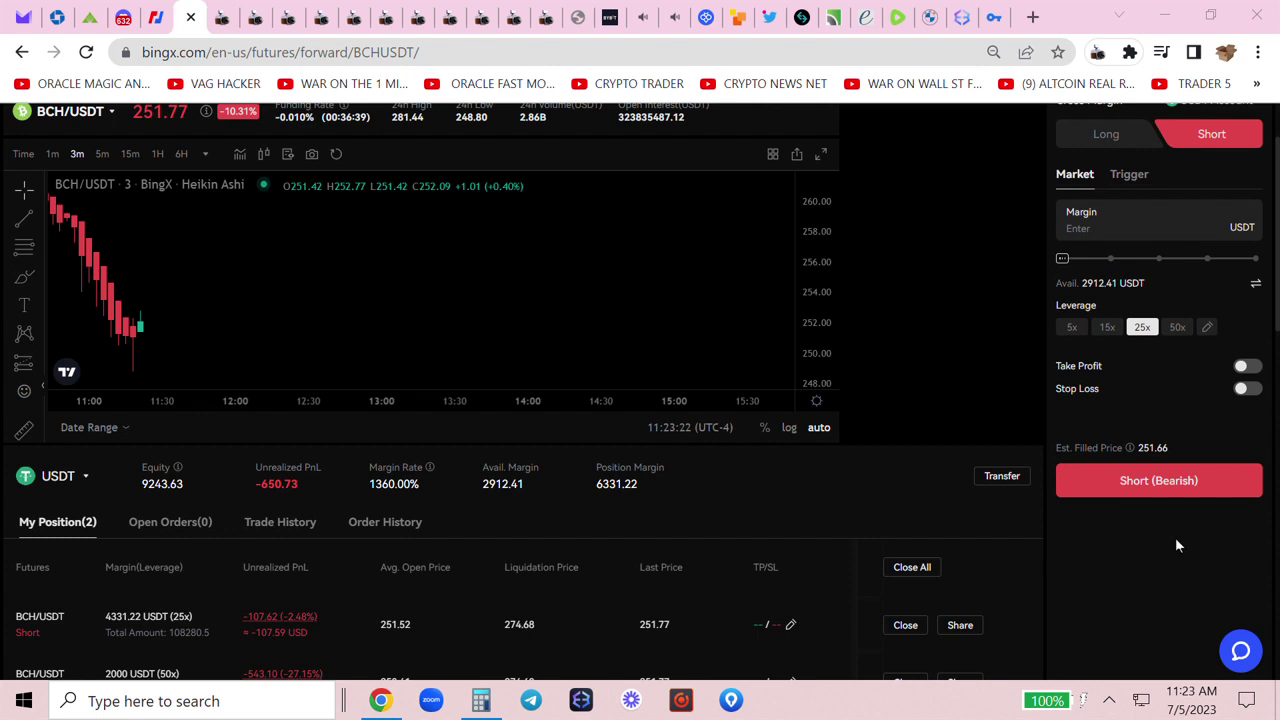
scroll(1200, 300, "up", 1)
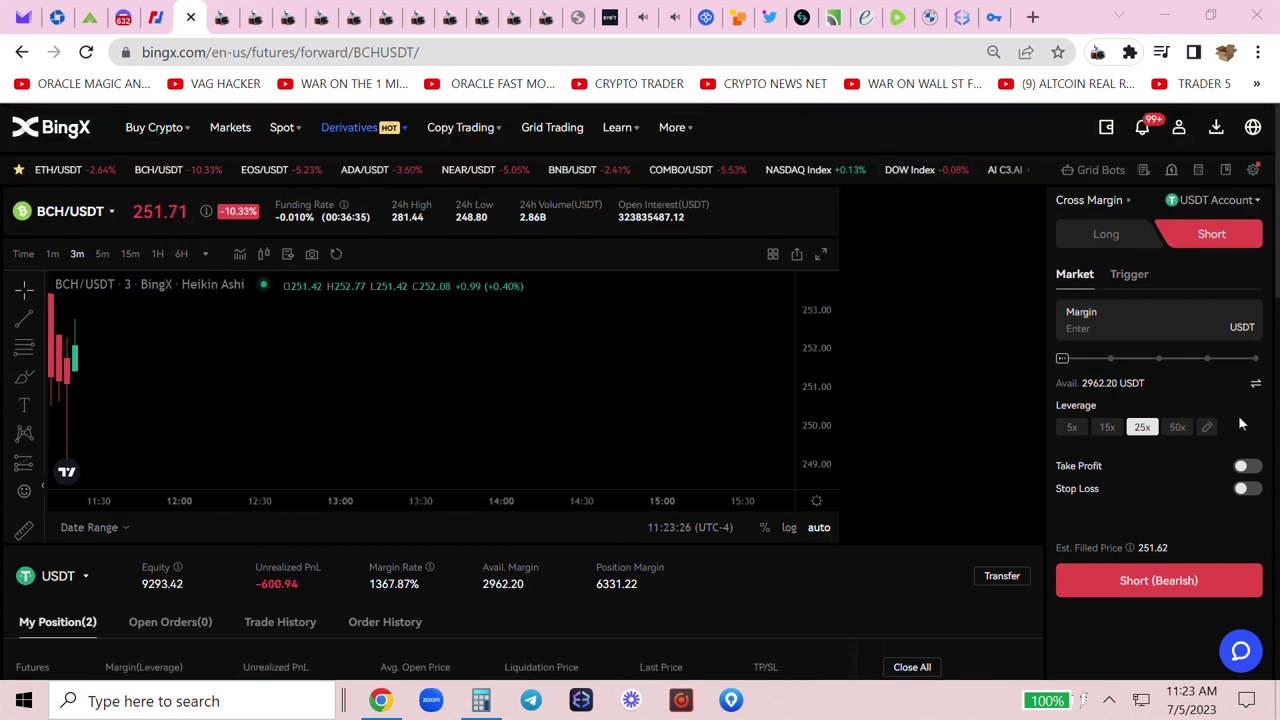
scroll(1230, 460, "down", 2)
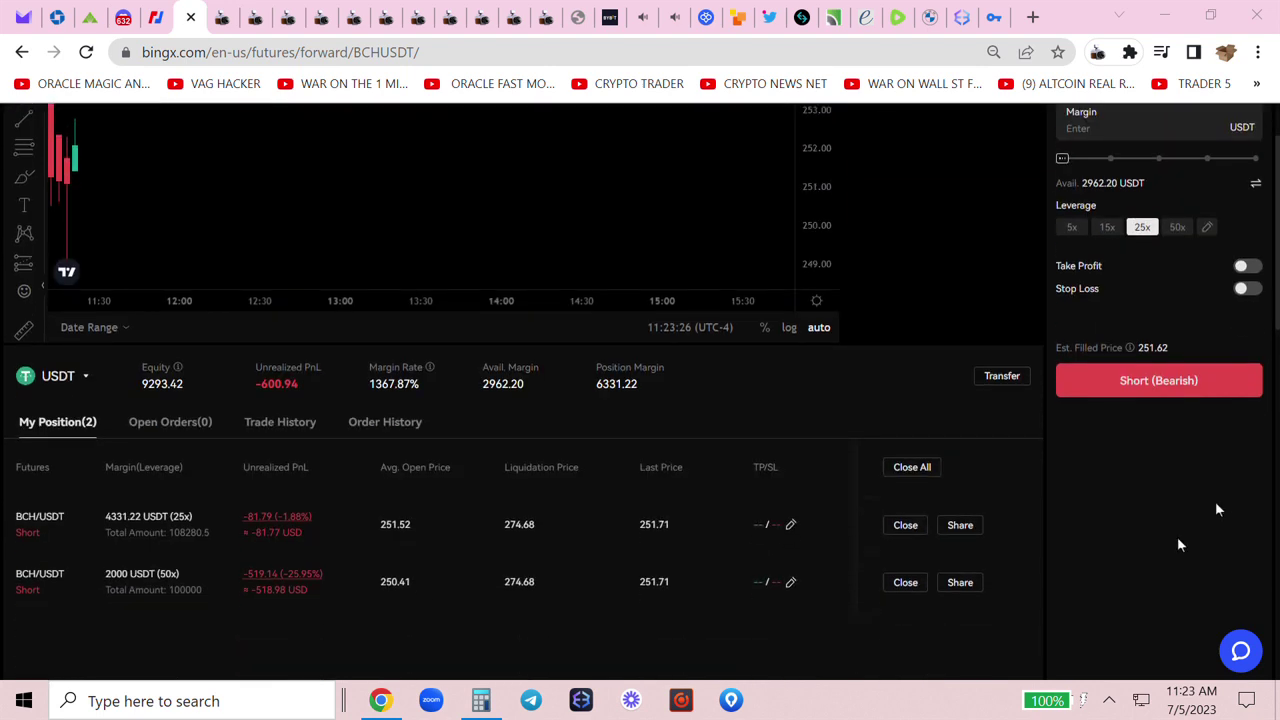
left_click(1097, 52)
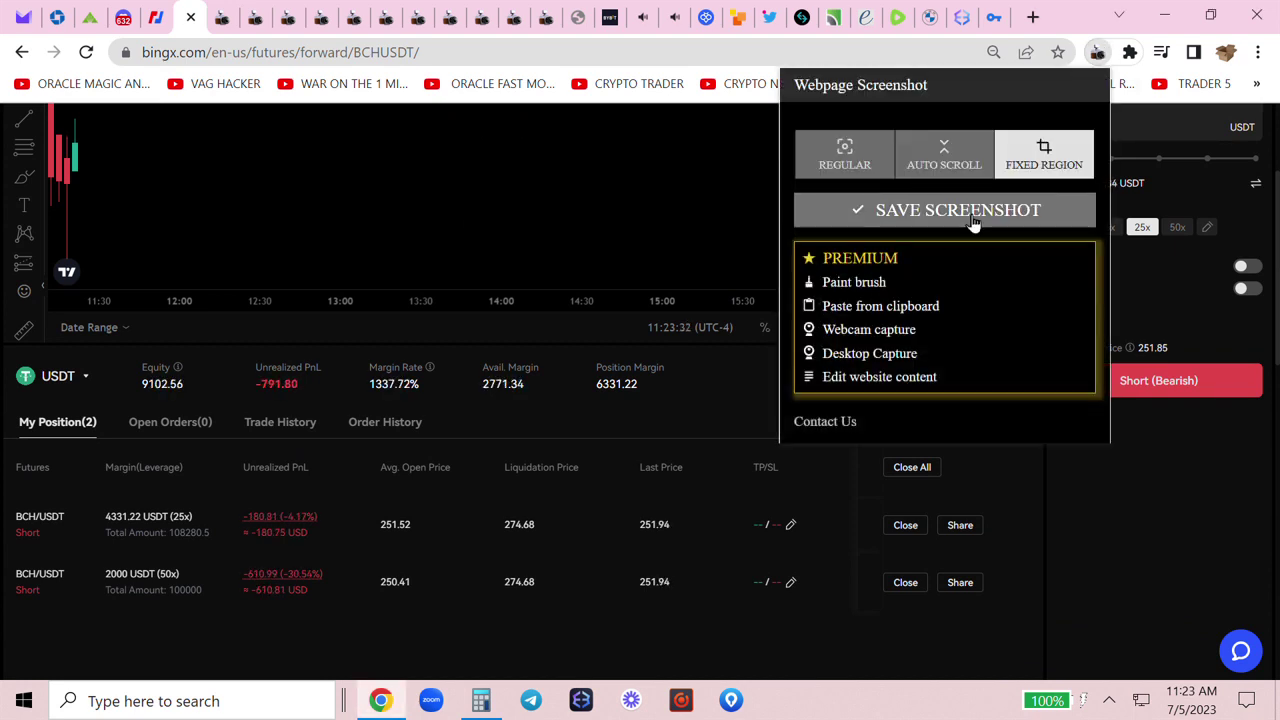
- Save a Webpage Screenshot of the two-short page and return to the BingX tab
left_click(940, 222)
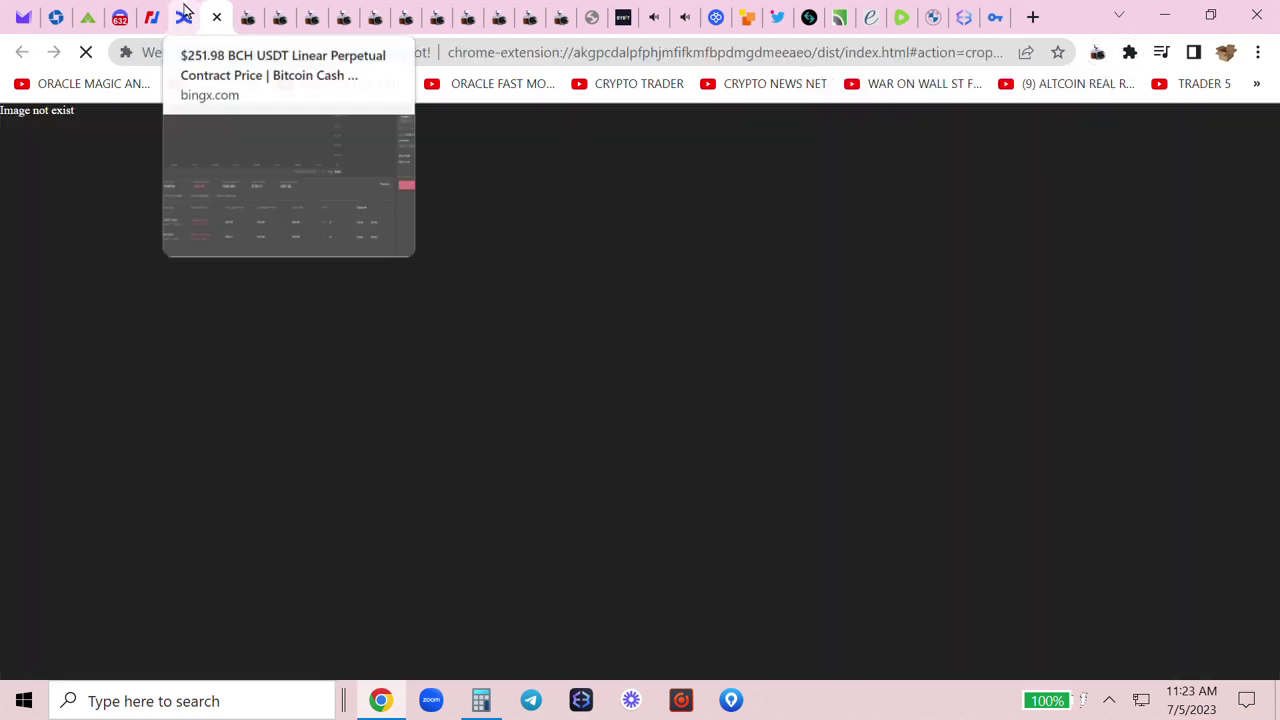
left_click(184, 17)
scroll(533, 386, "up", 3)
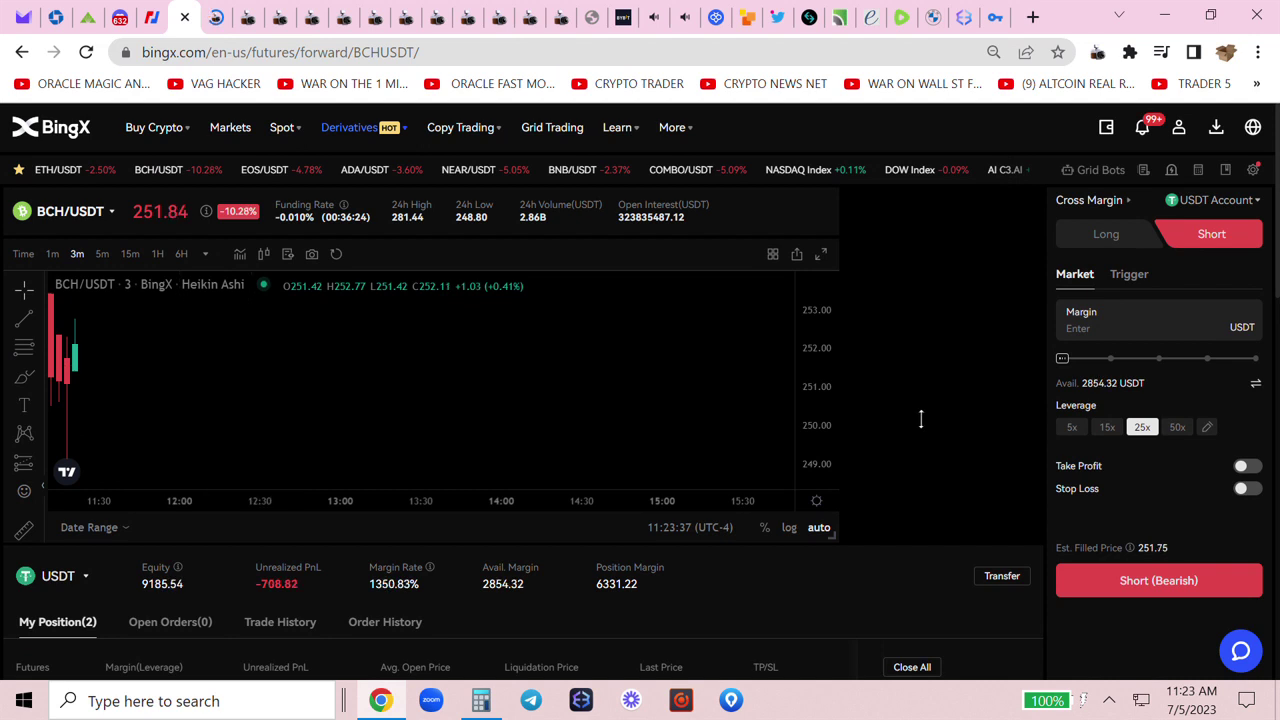
- Check BitMEX's XBTUSD chart on 1h, 3m, 1m and 5m candles, then return to BingX
left_click(152, 17)
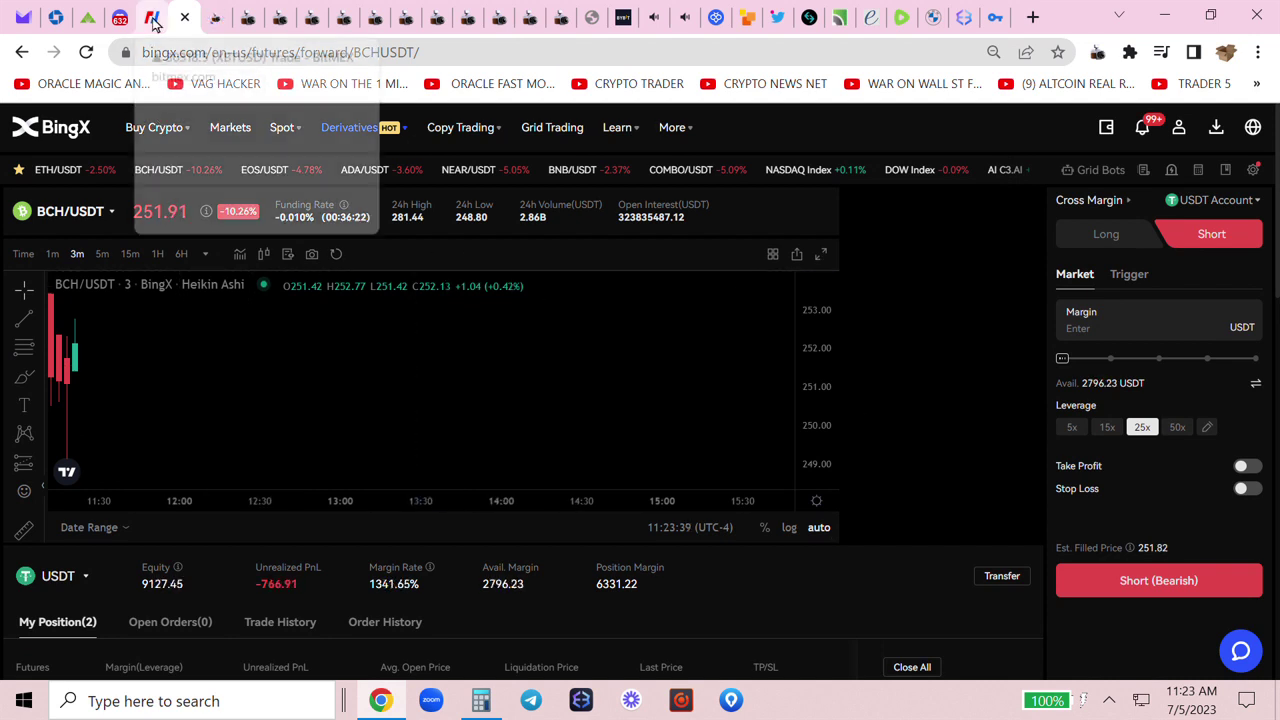
scroll(456, 225, "up", 3)
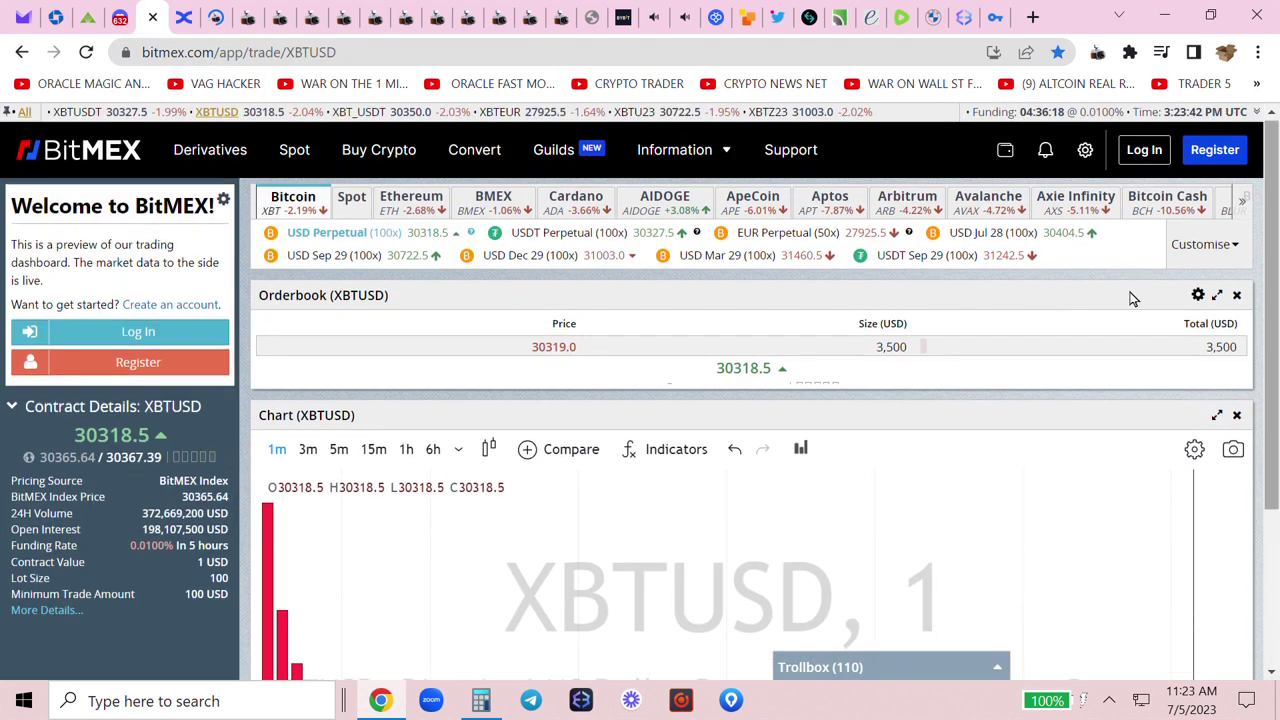
scroll(1017, 303, "down", 3)
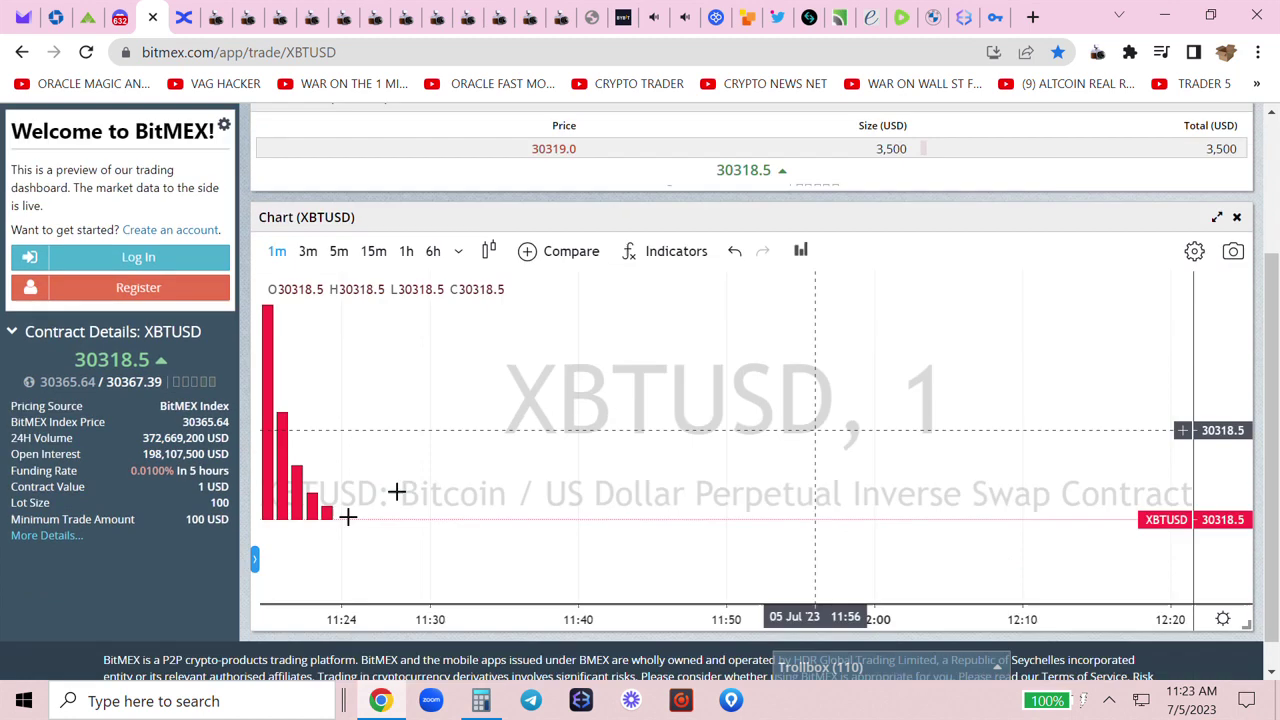
left_click(406, 251)
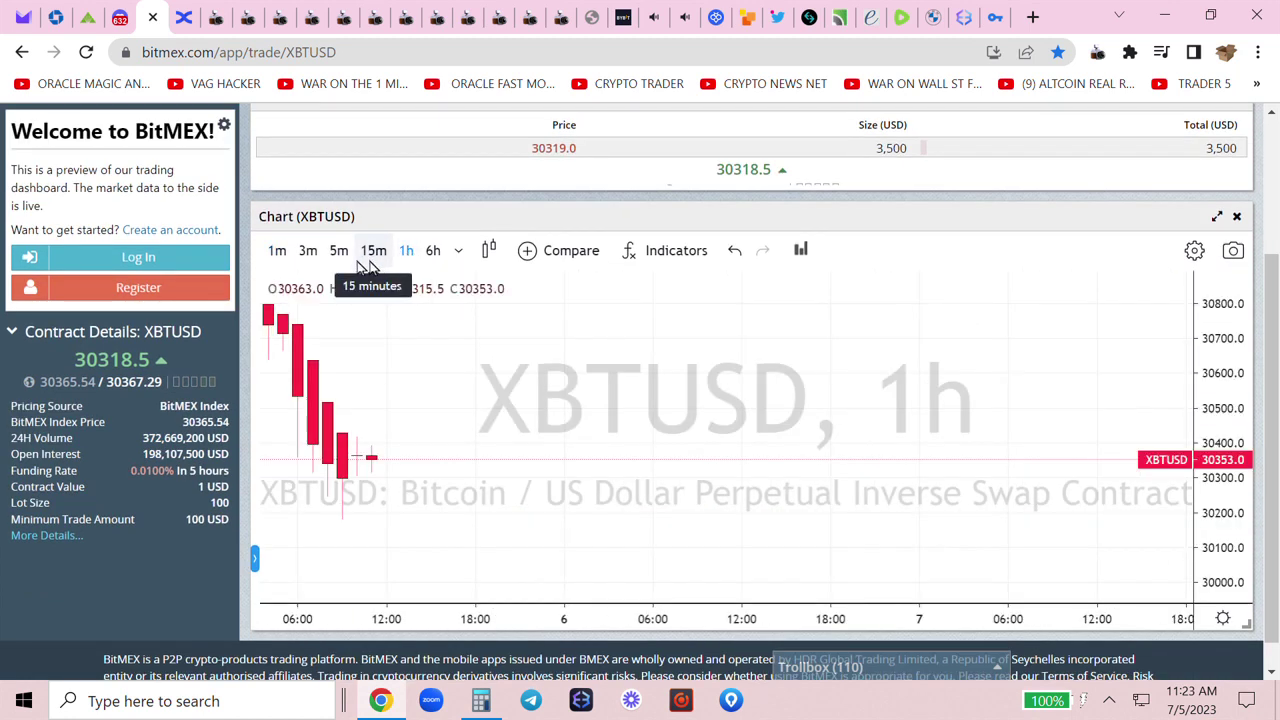
left_click(310, 254)
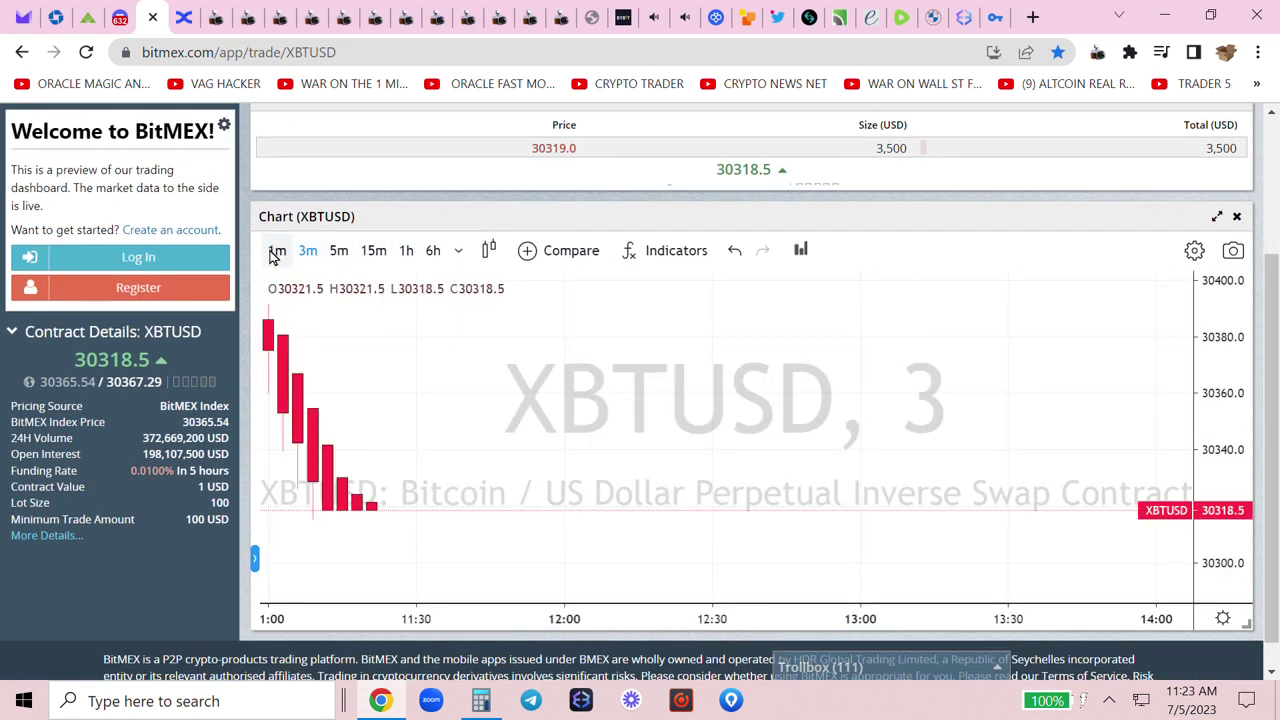
left_click(277, 252)
left_click(340, 253)
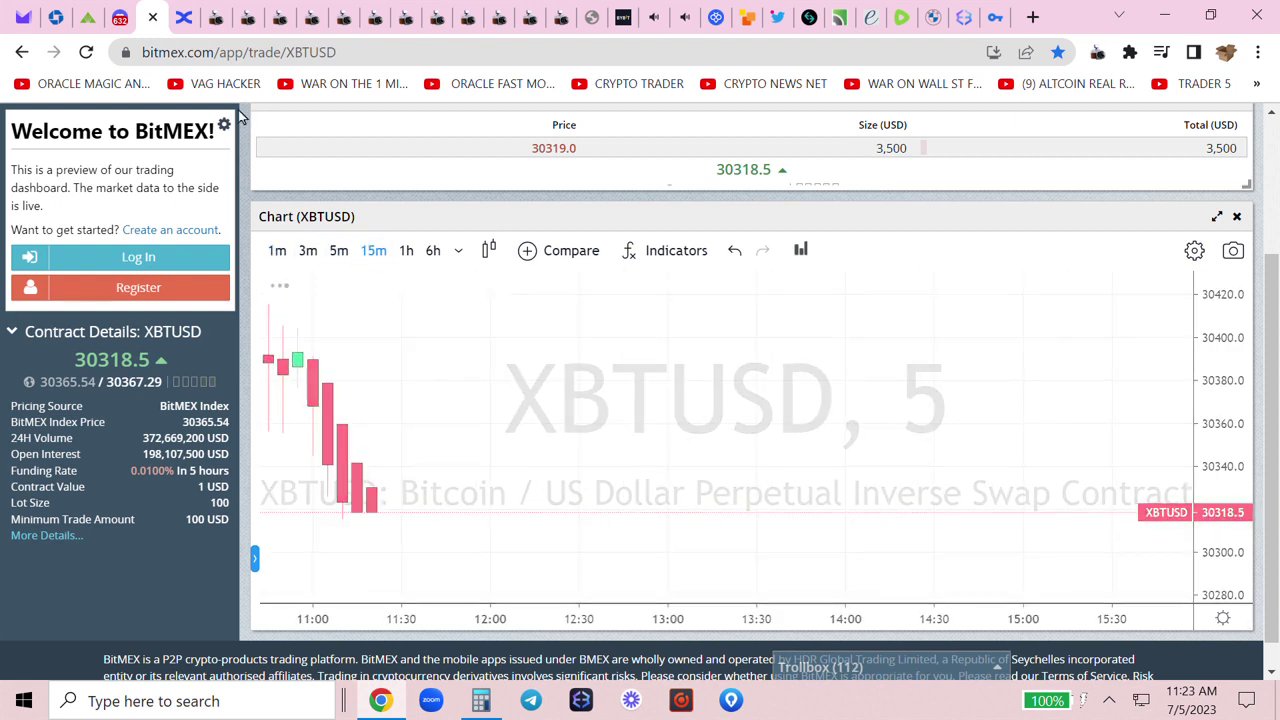
key("ctrl+Tab")
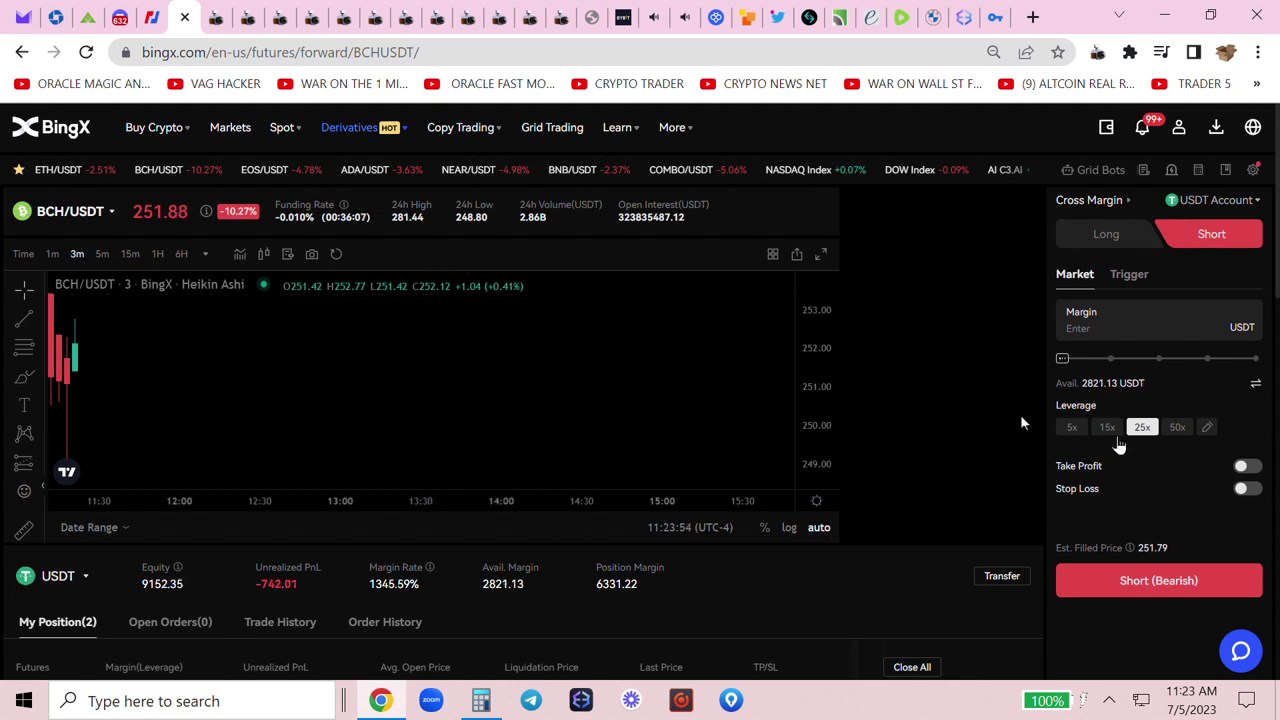
scroll(975, 398, "down", 1)
scroll(979, 398, "down", 2)
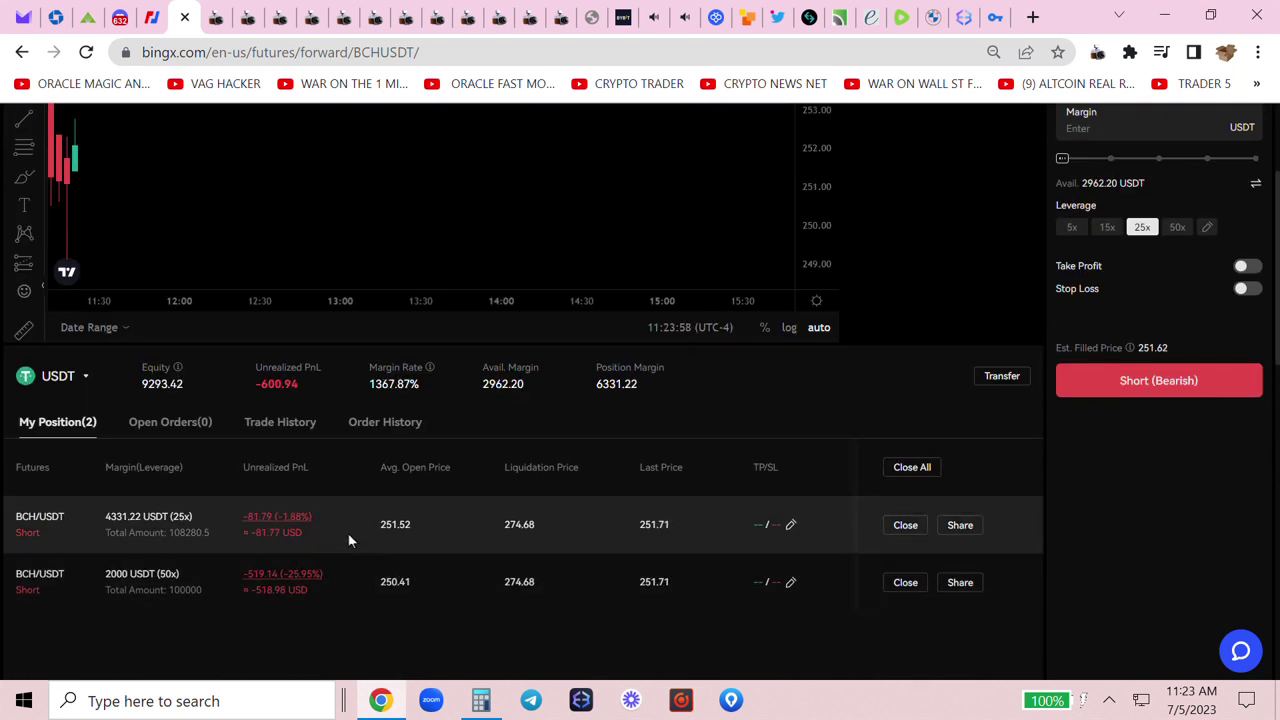
scroll(839, 482, "up", 2)
scroll(1029, 503, "up", 2)
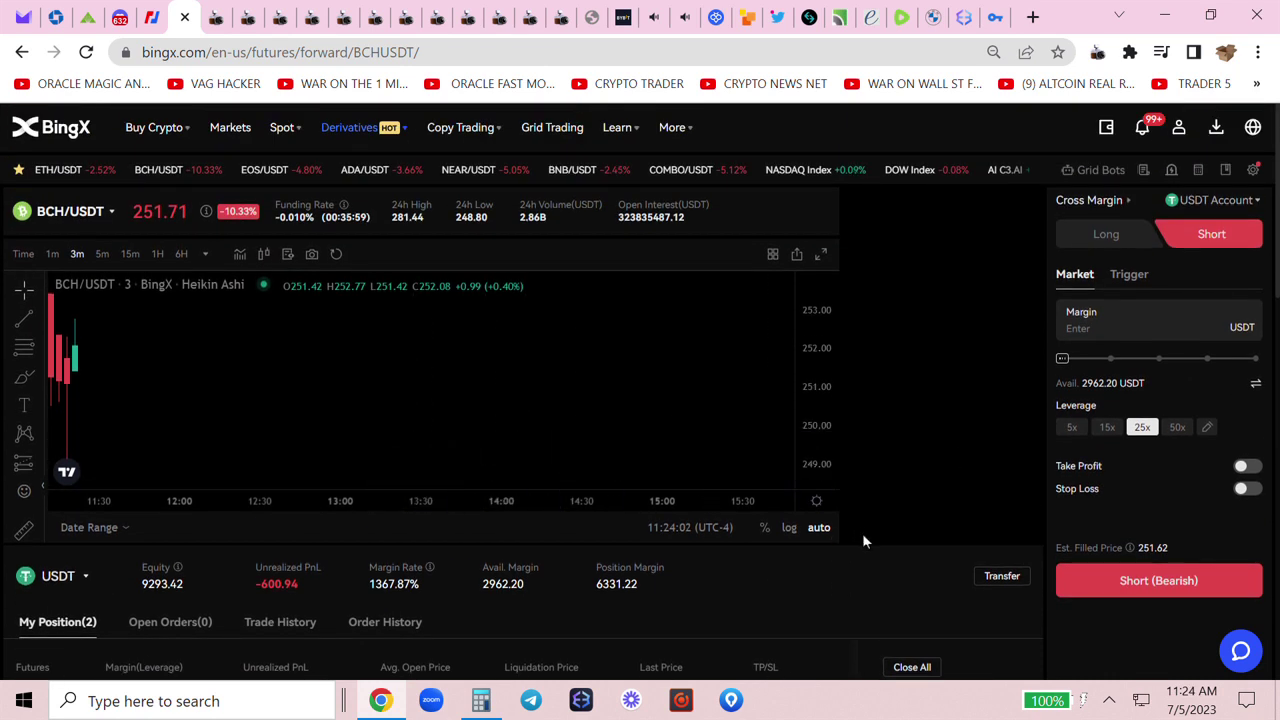
scroll(1084, 530, "down", 1)
scroll(1125, 567, "down", 1)
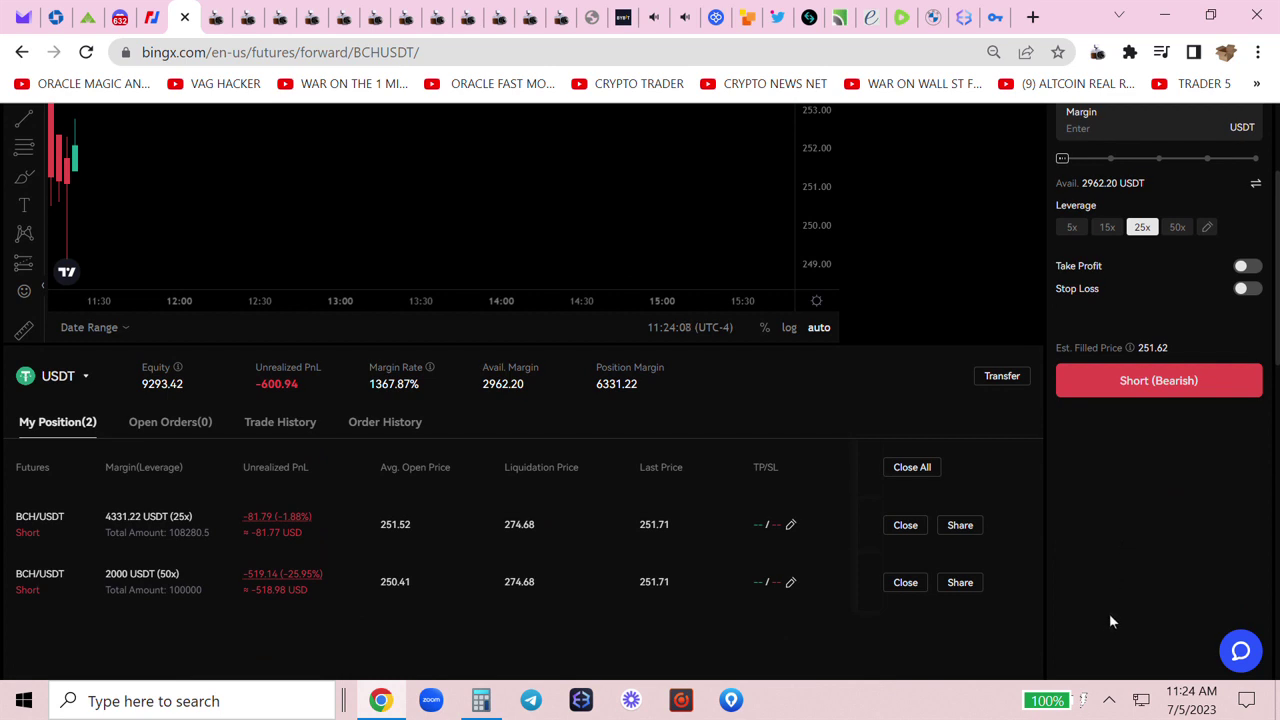
scroll(1109, 613, "up", 2)
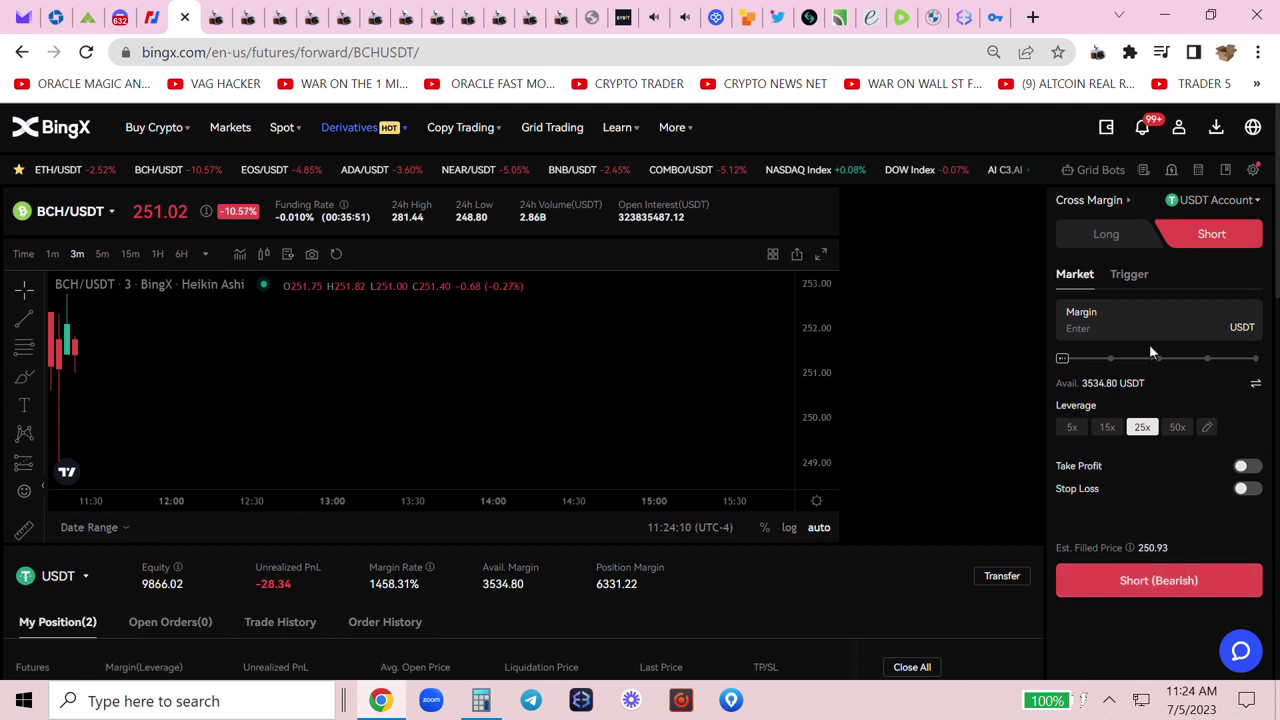
- Focus the order panel's Margin field to enter a new order amount
left_click(1135, 323)
type("1")
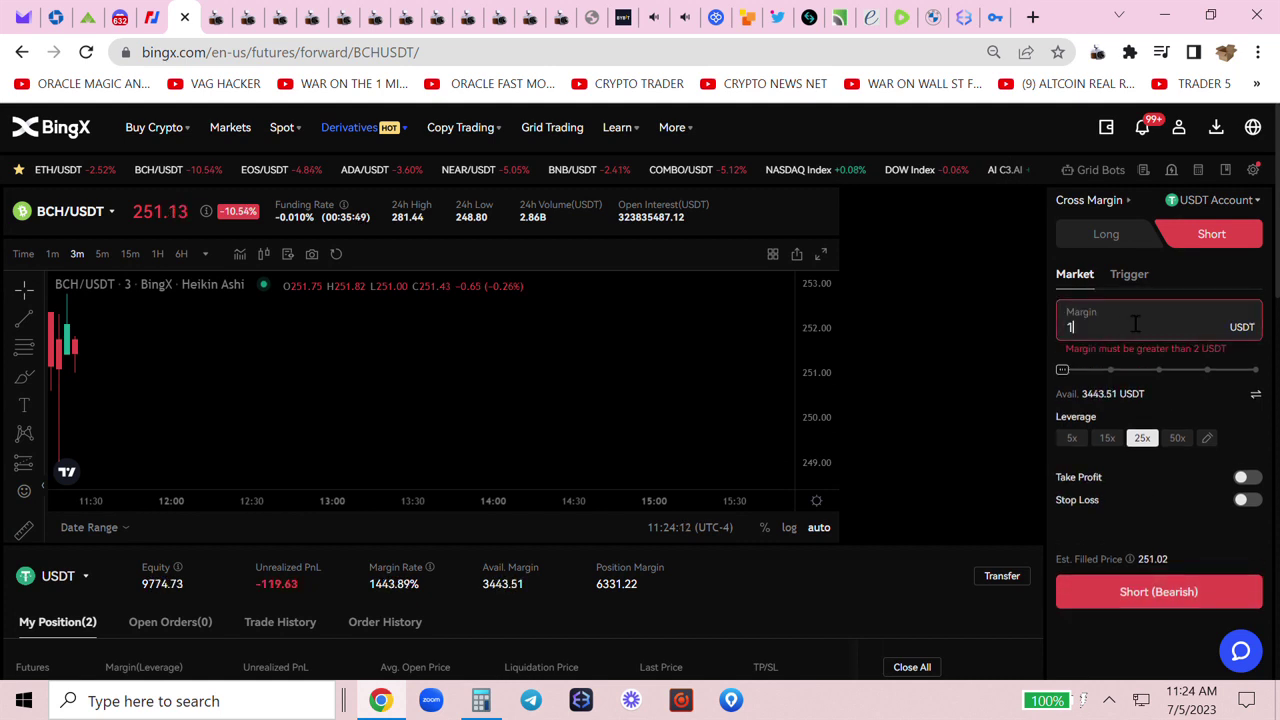
type("74")
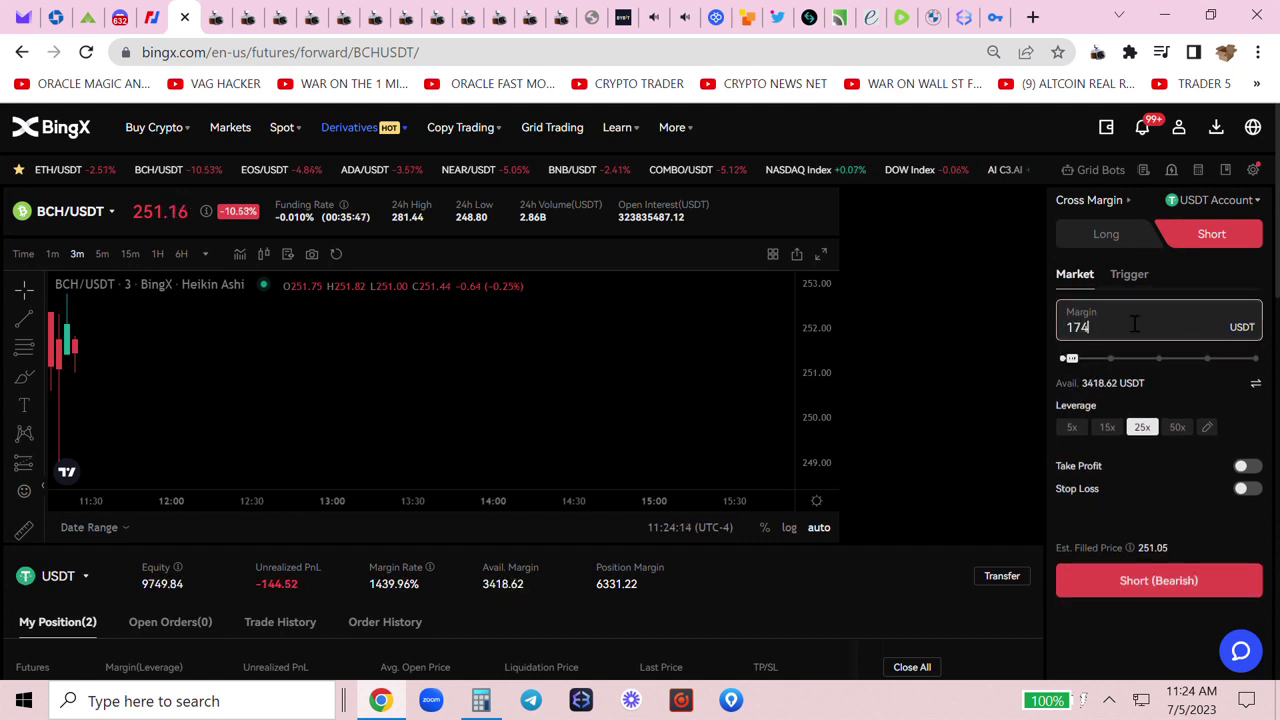
type("2.")
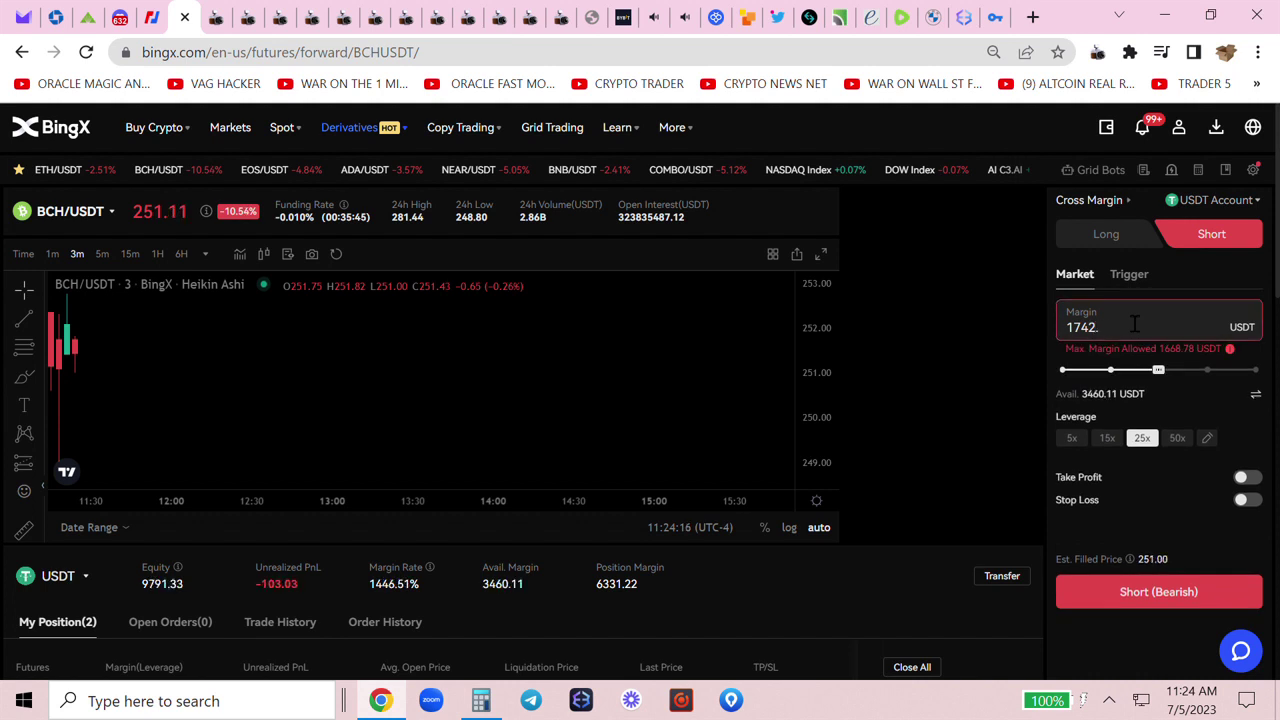
type("22")
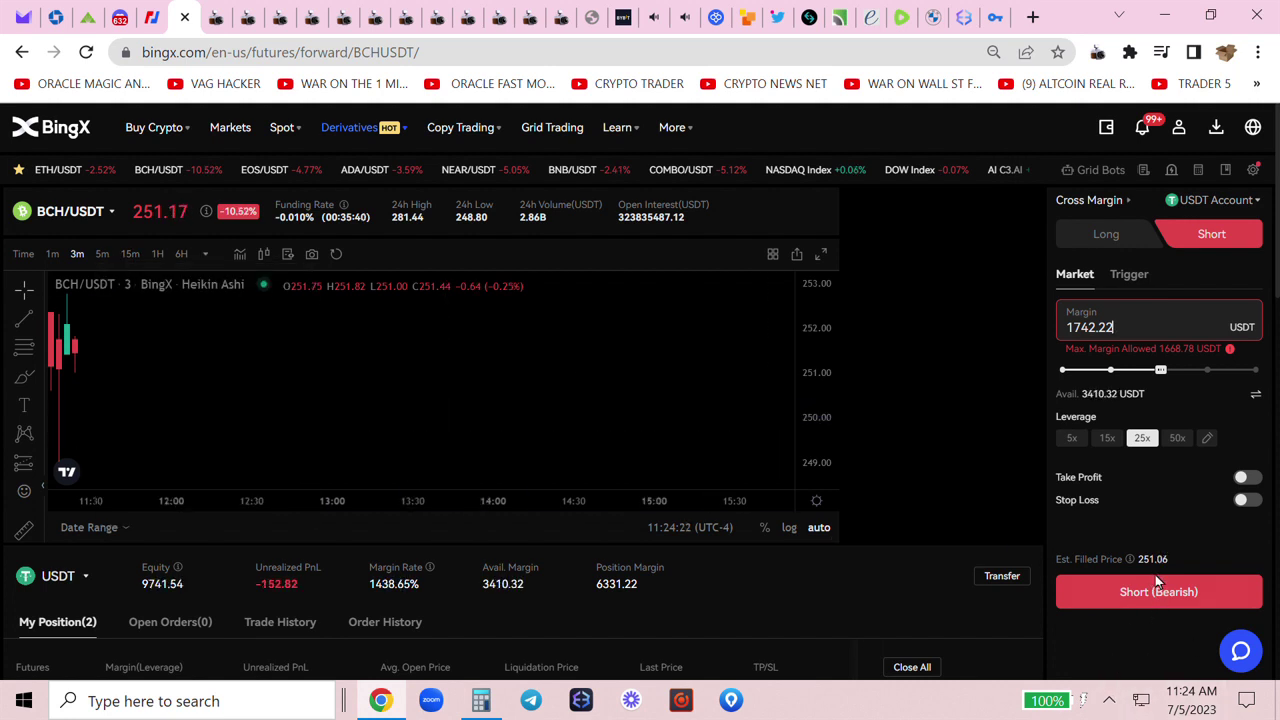
- Change the margin to 1478 USDT, place the third 25x short, and pan the chart
double_click(1125, 320)
type("1")
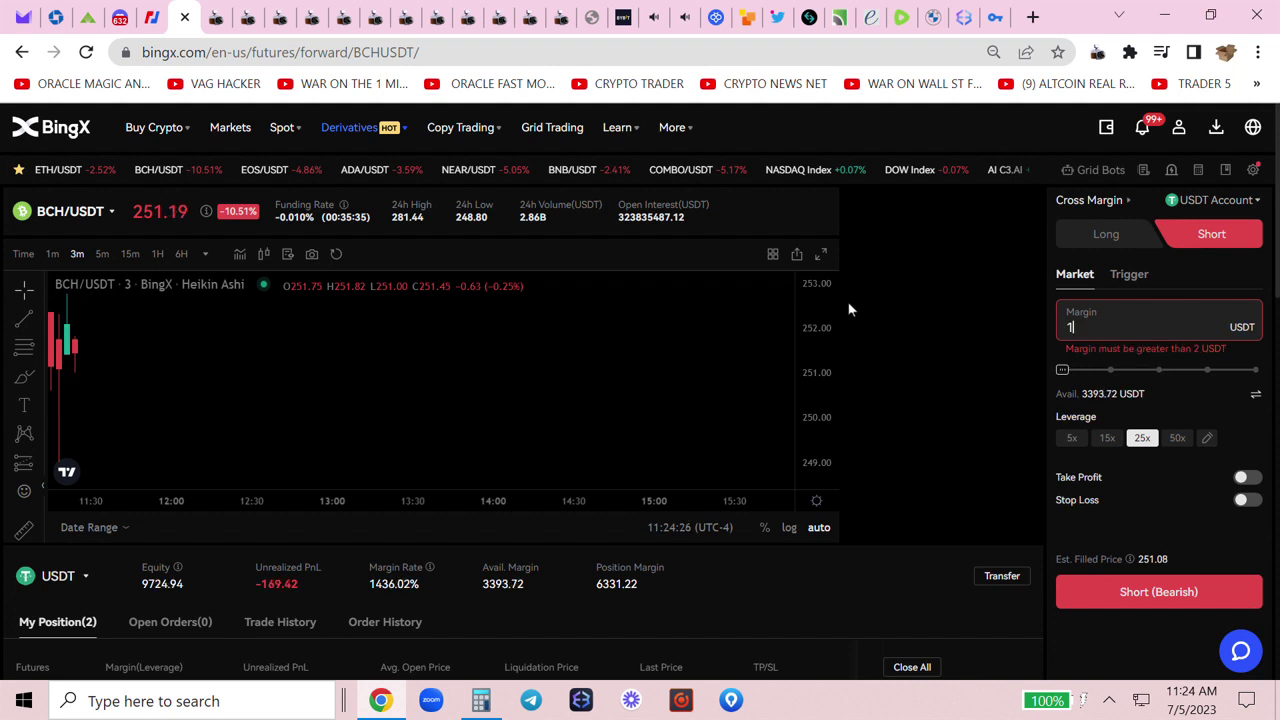
type("4")
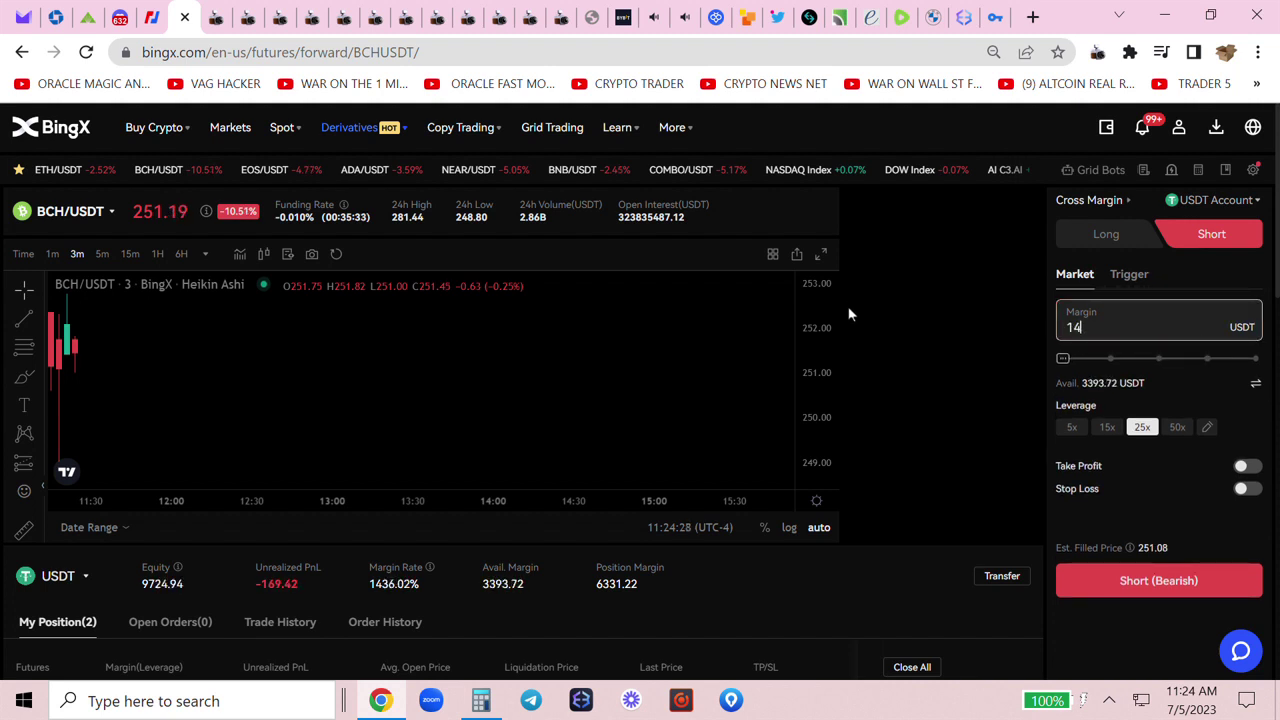
type("78")
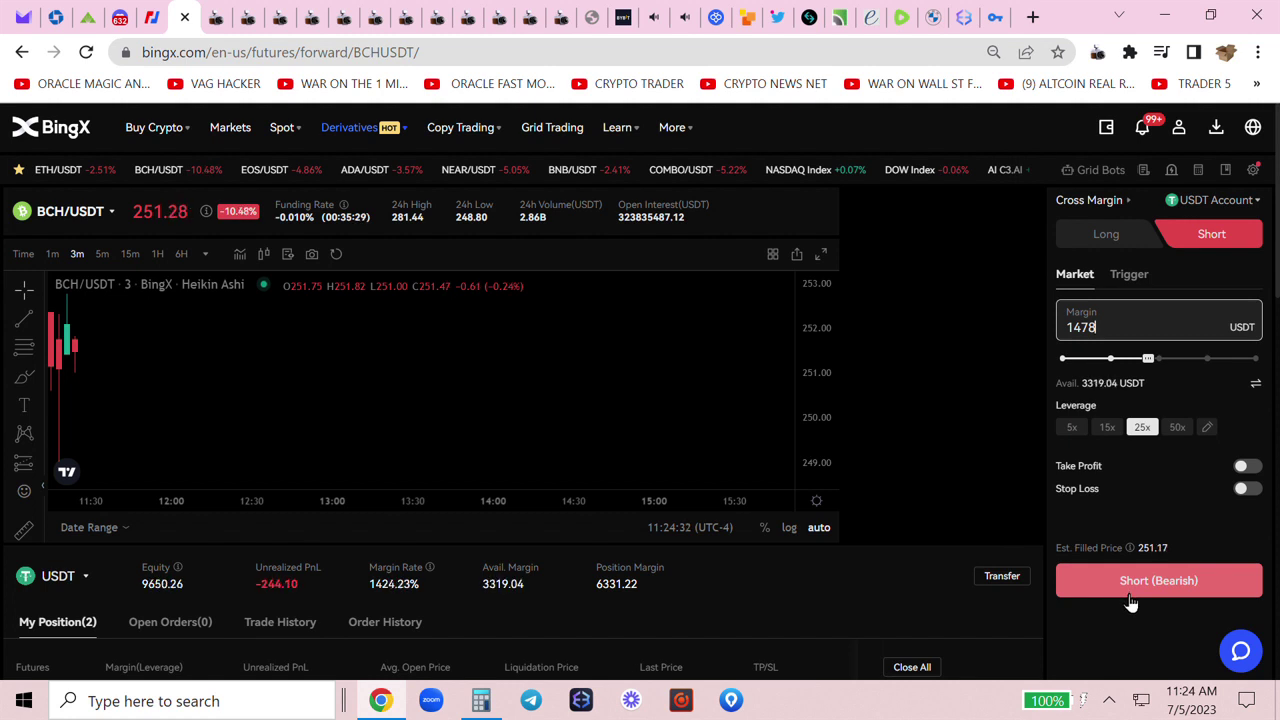
left_click(1131, 602)
scroll(817, 641, "down", 2)
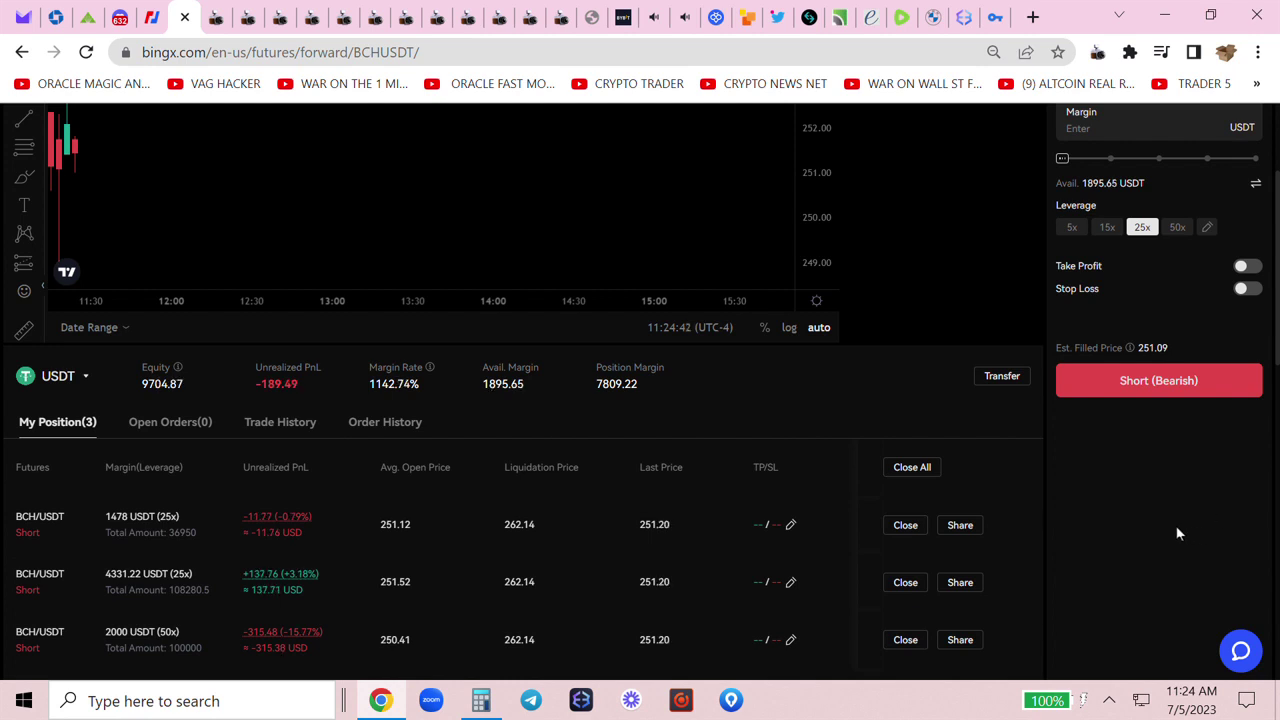
scroll(1150, 600, "up", 2)
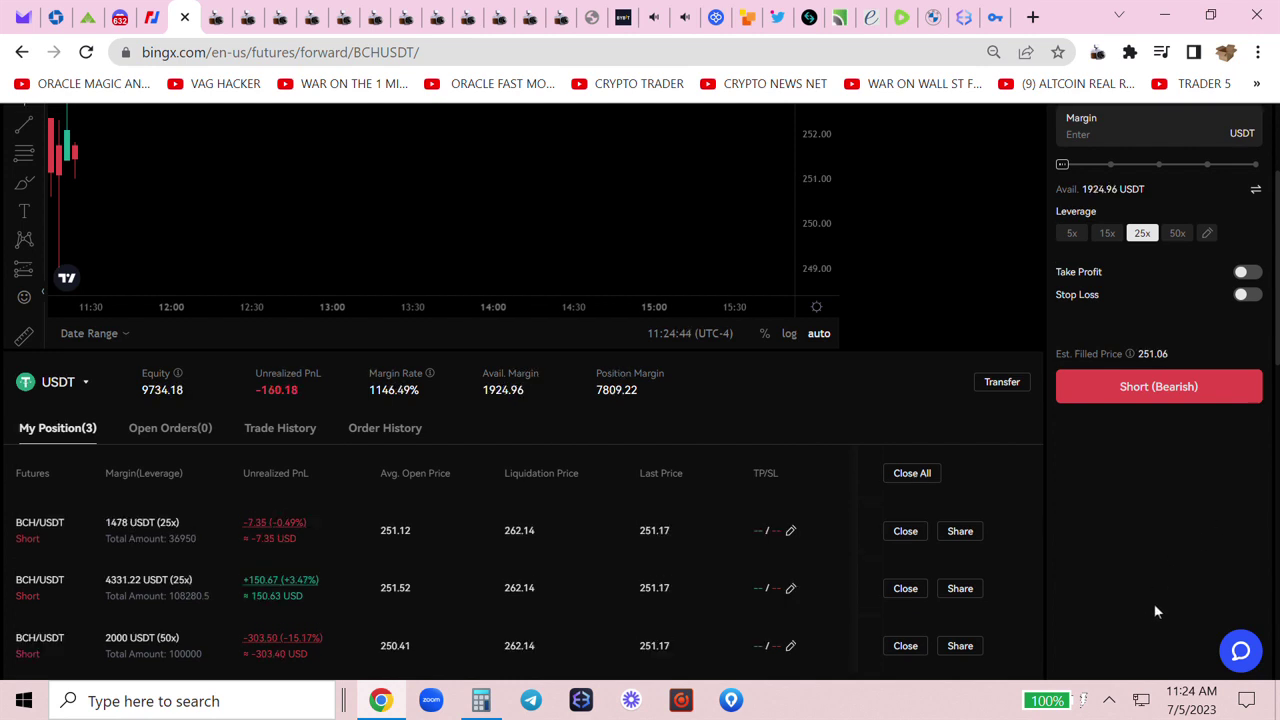
left_click_drag(297, 337, 400, 340)
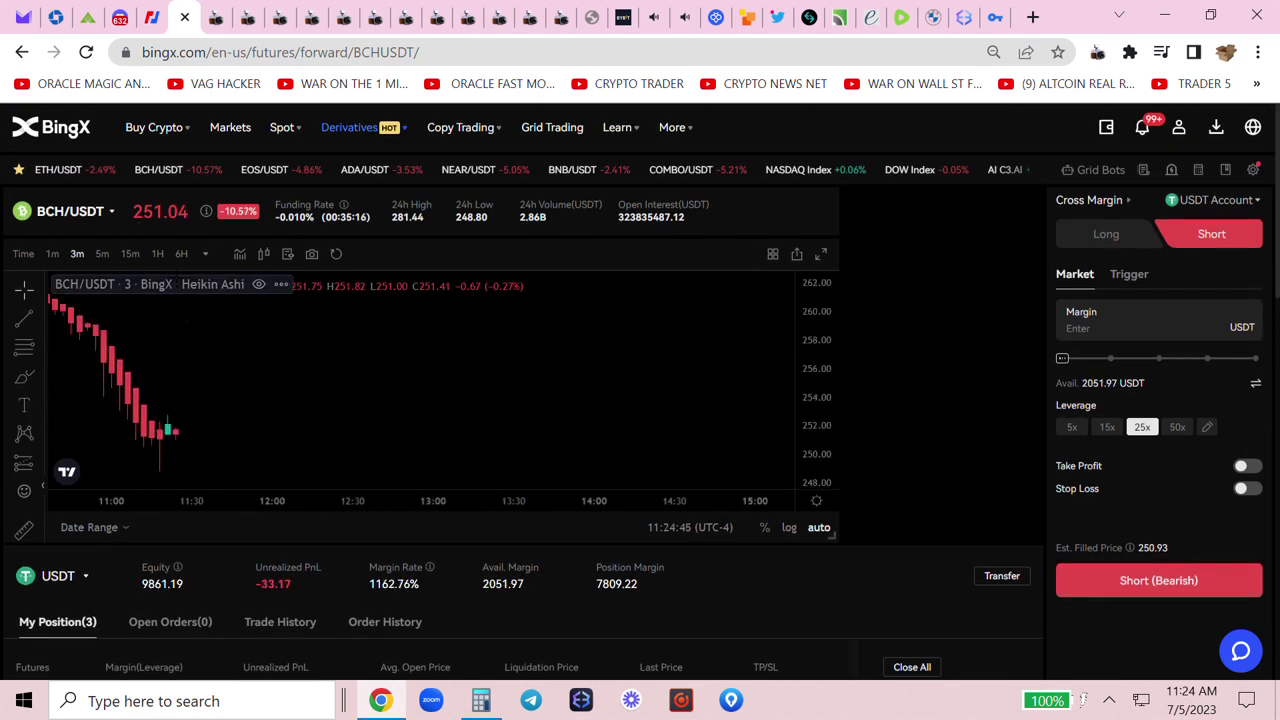
scroll(844, 437, "down", 2)
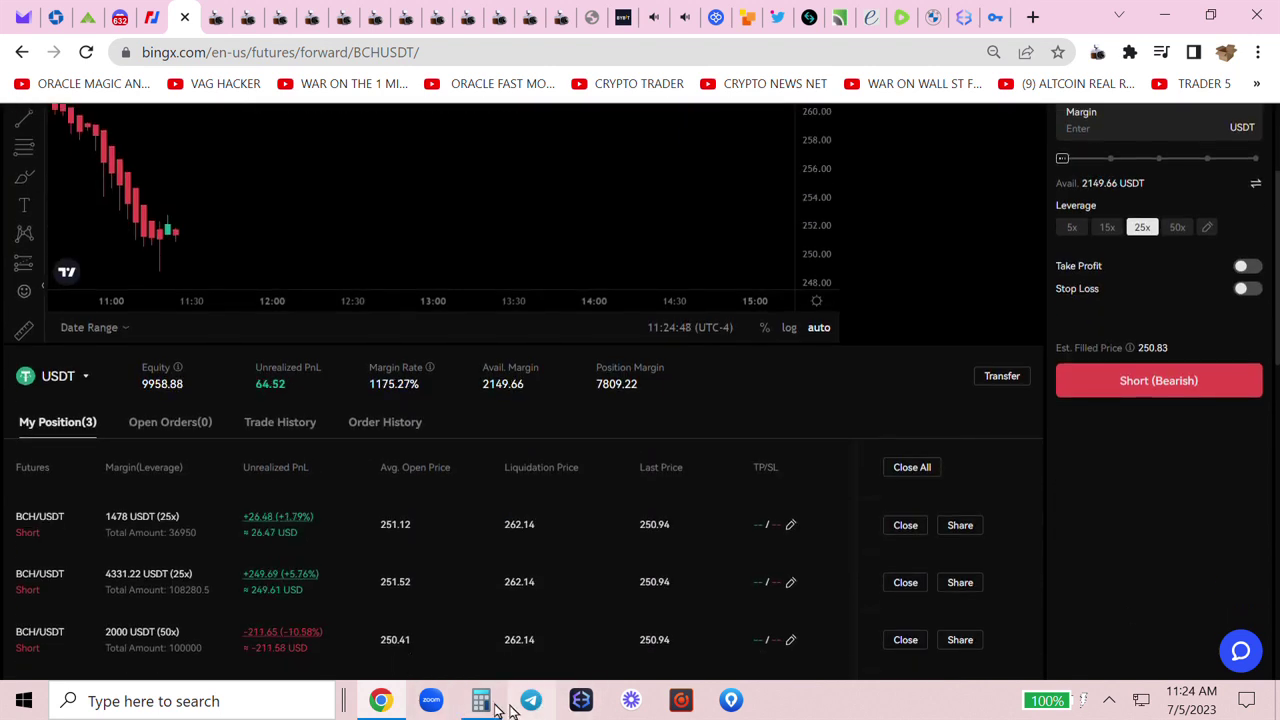
left_click(481, 700)
left_click(430, 231)
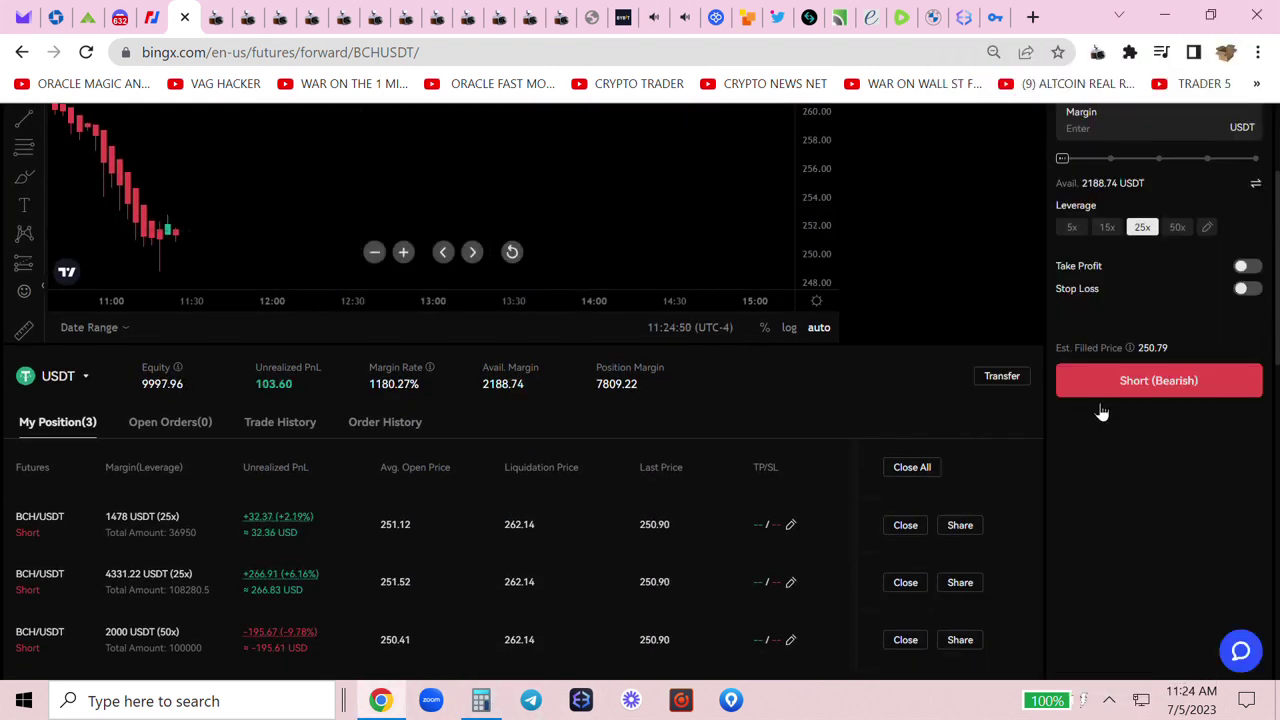
scroll(1100, 410, "down", 1)
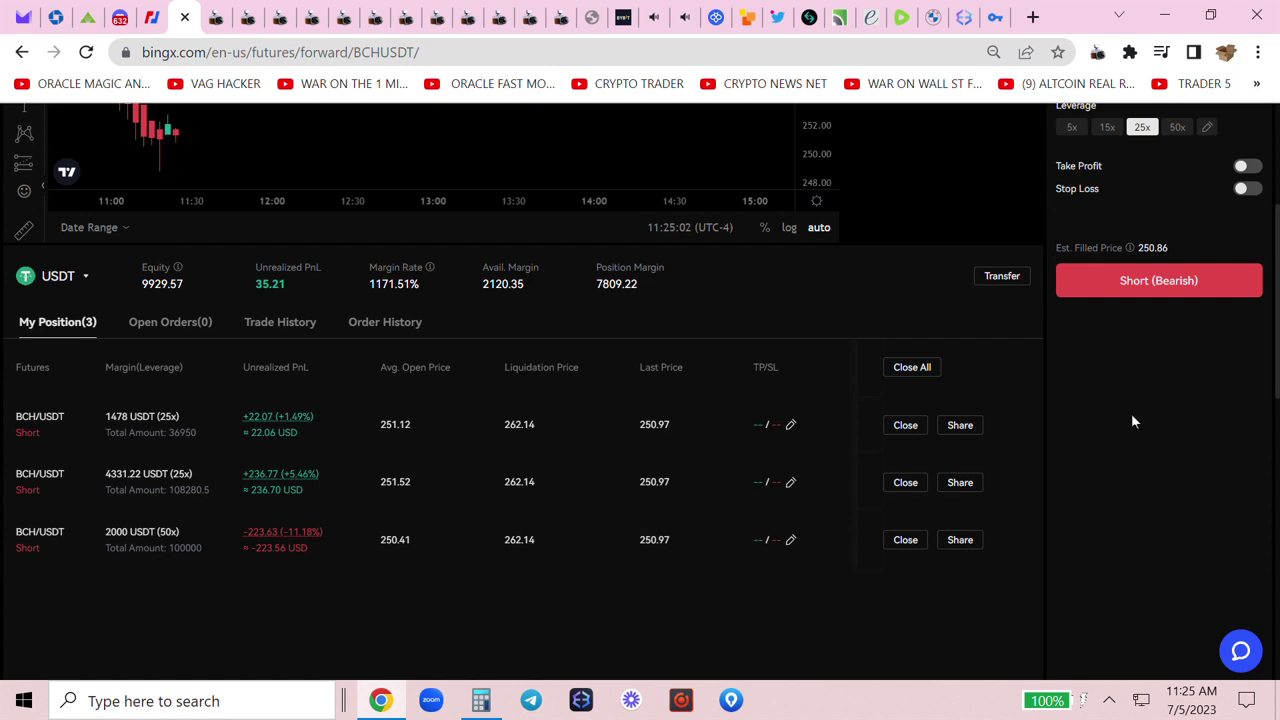
scroll(1176, 446, "up", 2)
scroll(1166, 440, "up", 1)
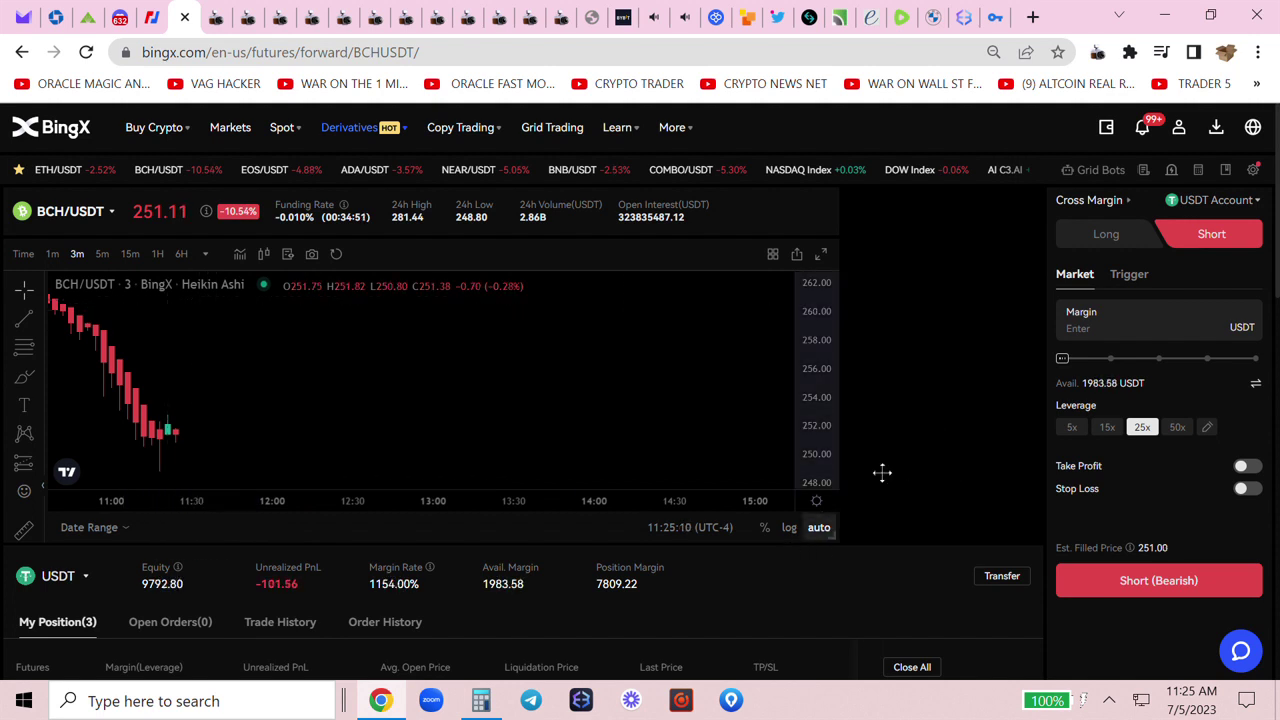
scroll(1129, 443, "down", 3)
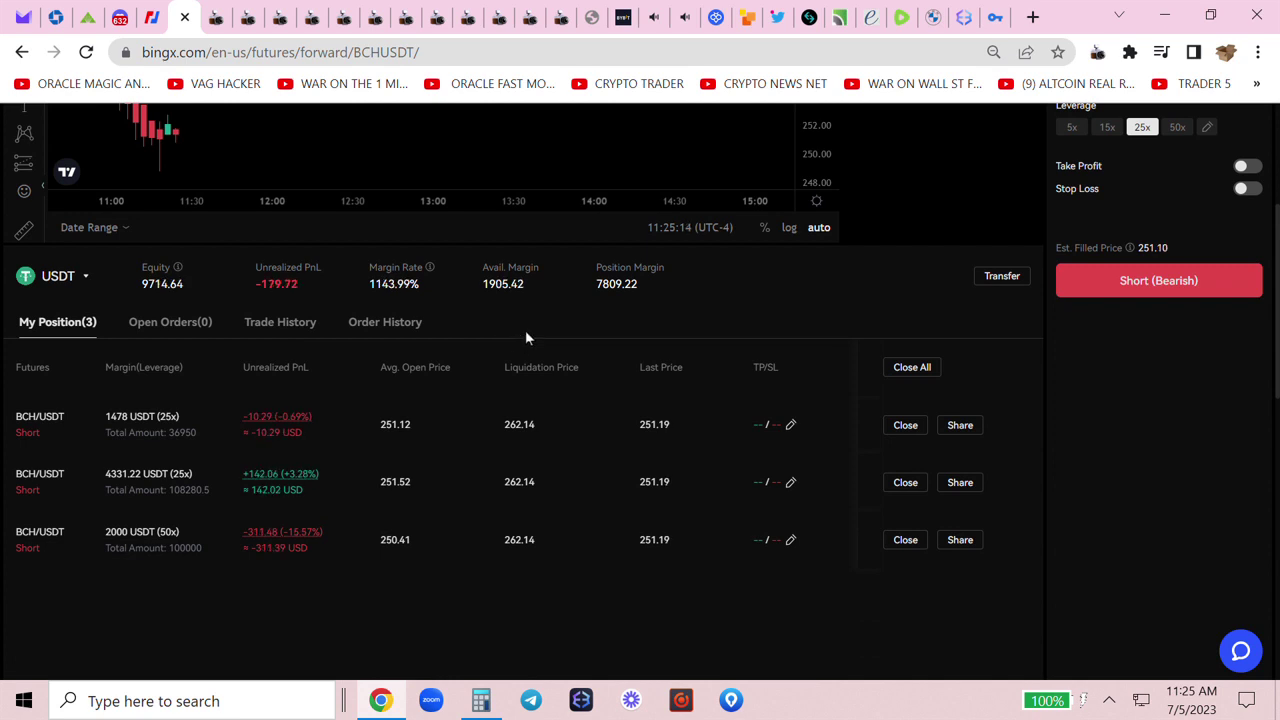
scroll(1112, 413, "up", 3)
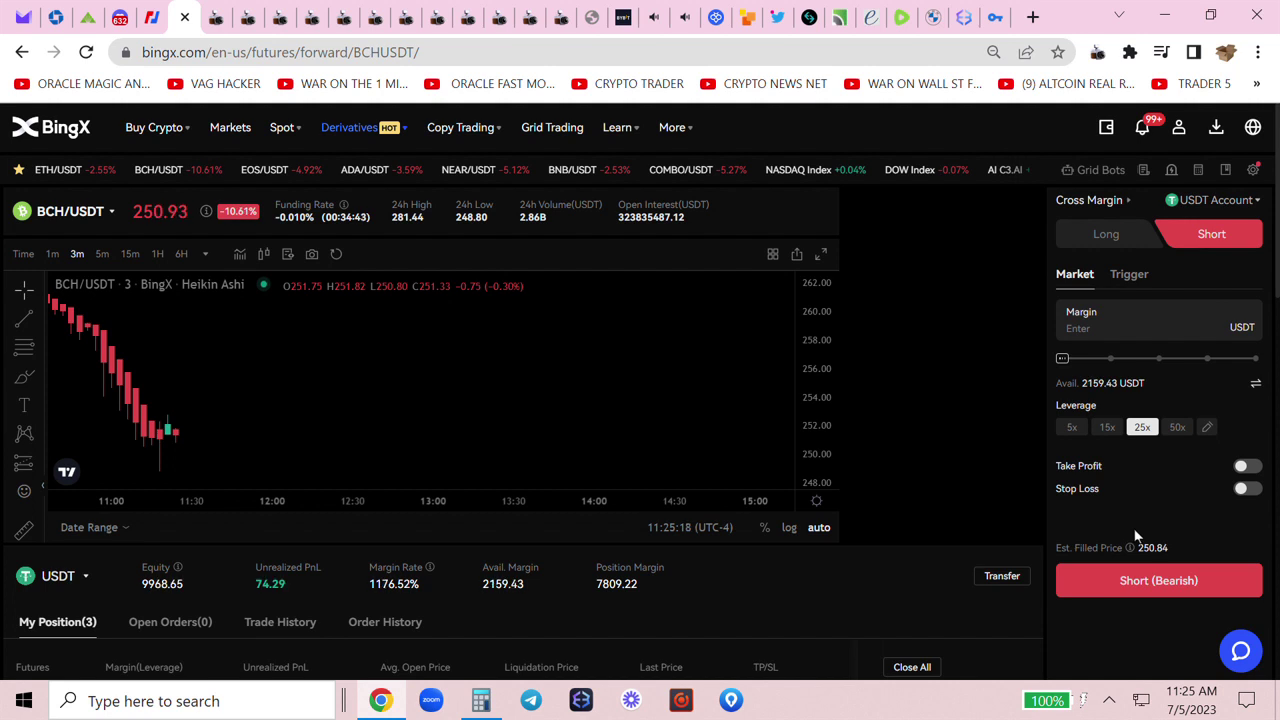
scroll(1135, 537, "down", 1)
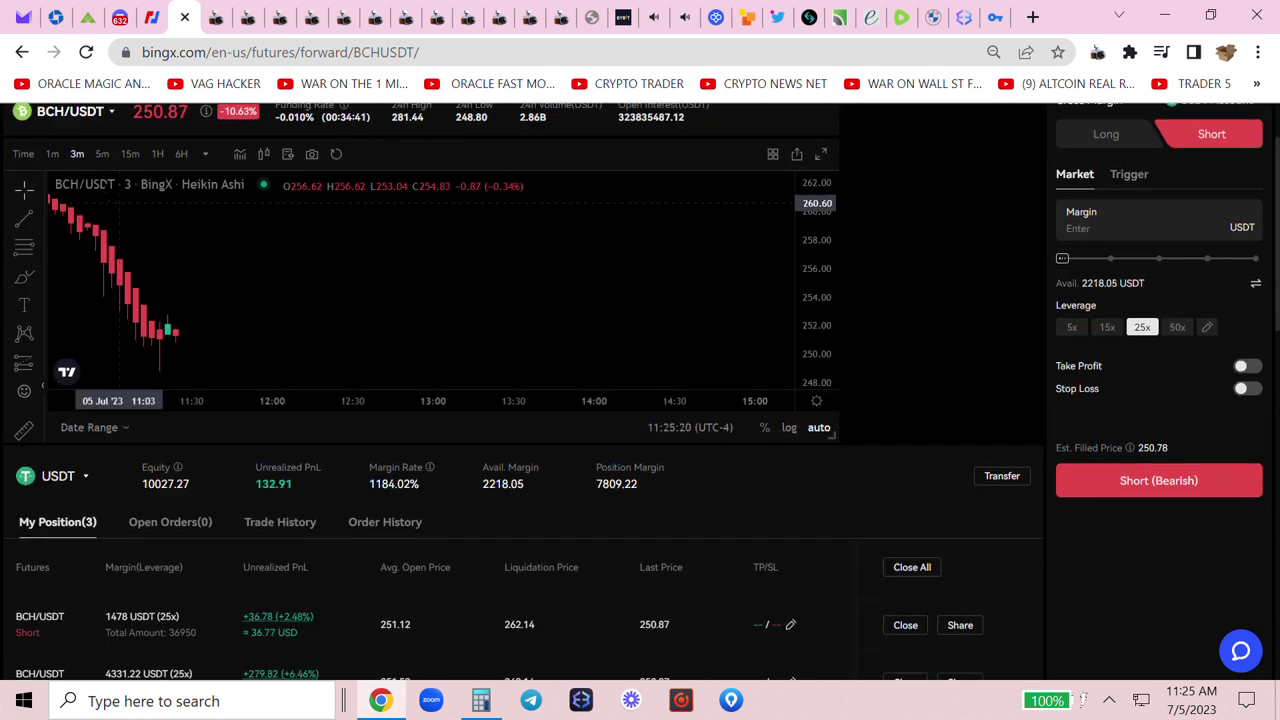
scroll(230, 300, "up", 2)
scroll(1266, 368, "up", 1)
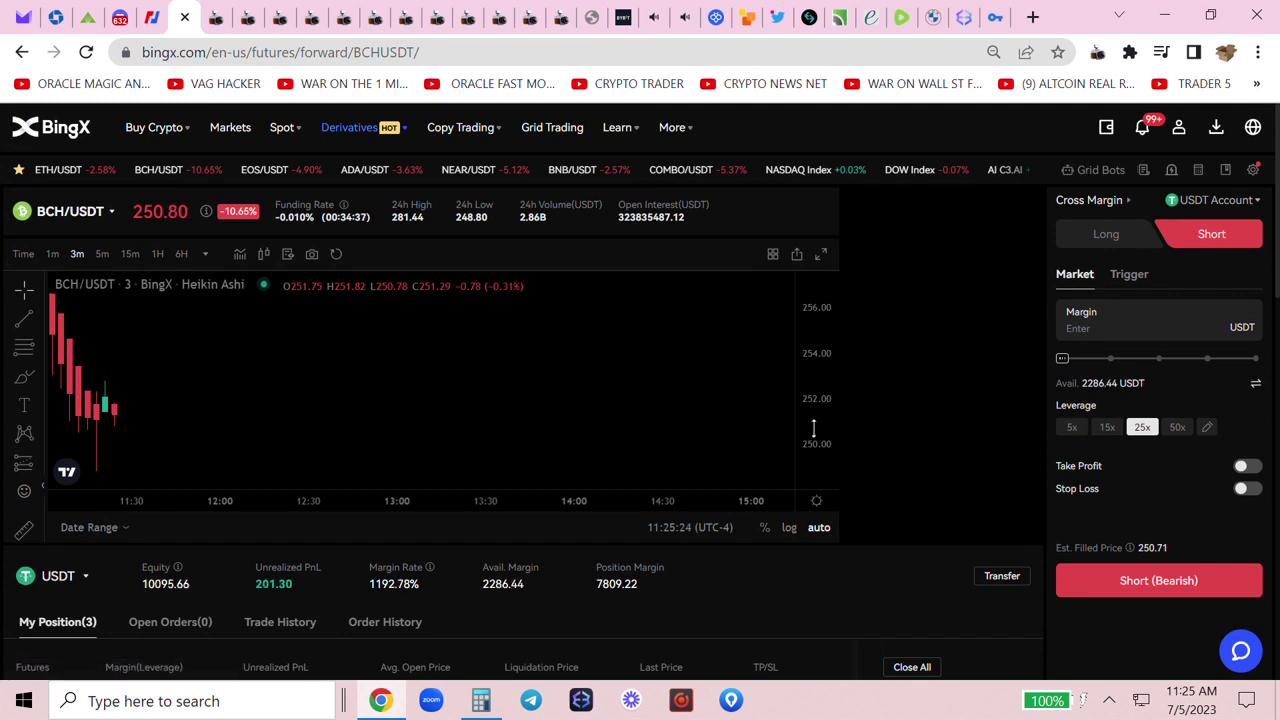
scroll(660, 486, "down", 1)
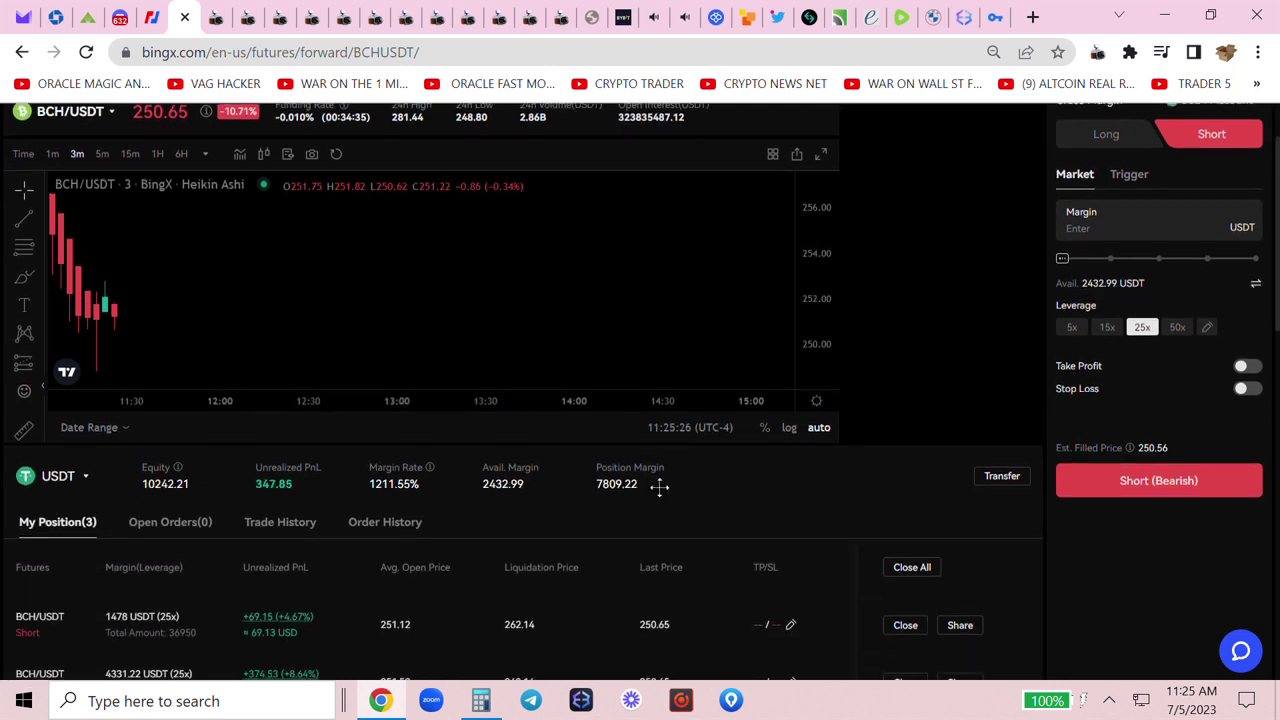
scroll(1230, 470, "down", 1)
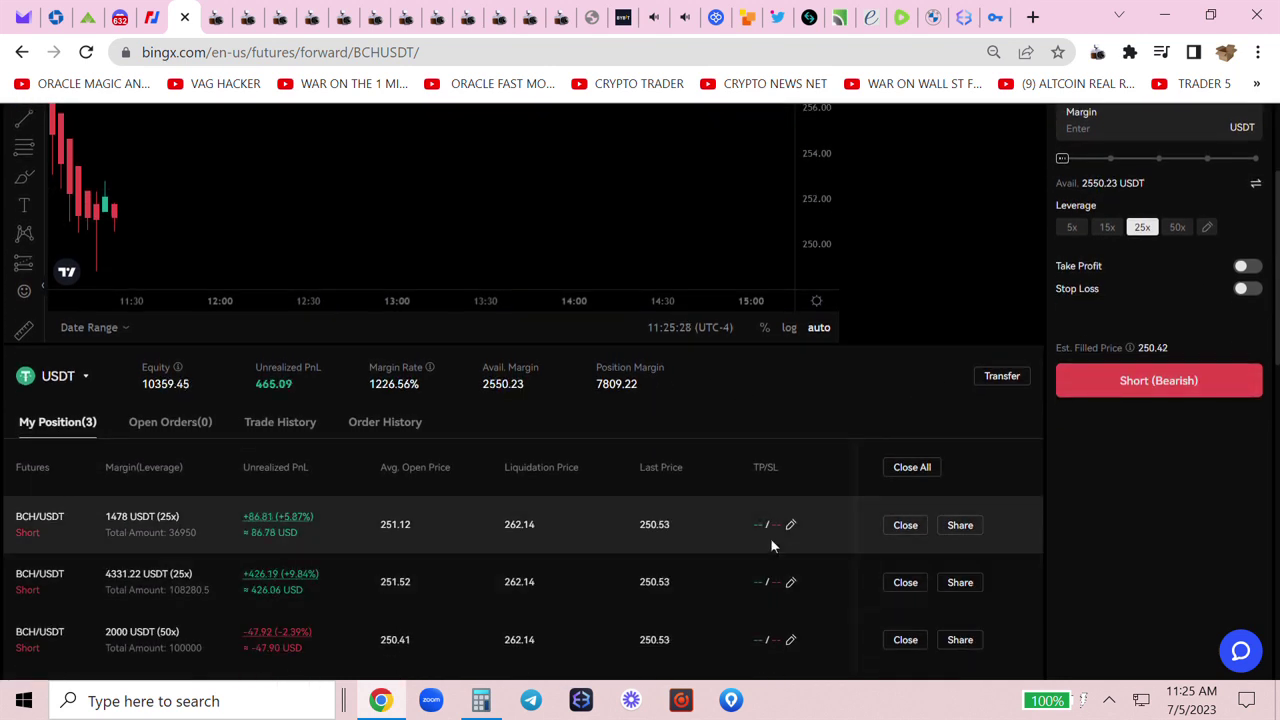
scroll(1015, 440, "up", 2)
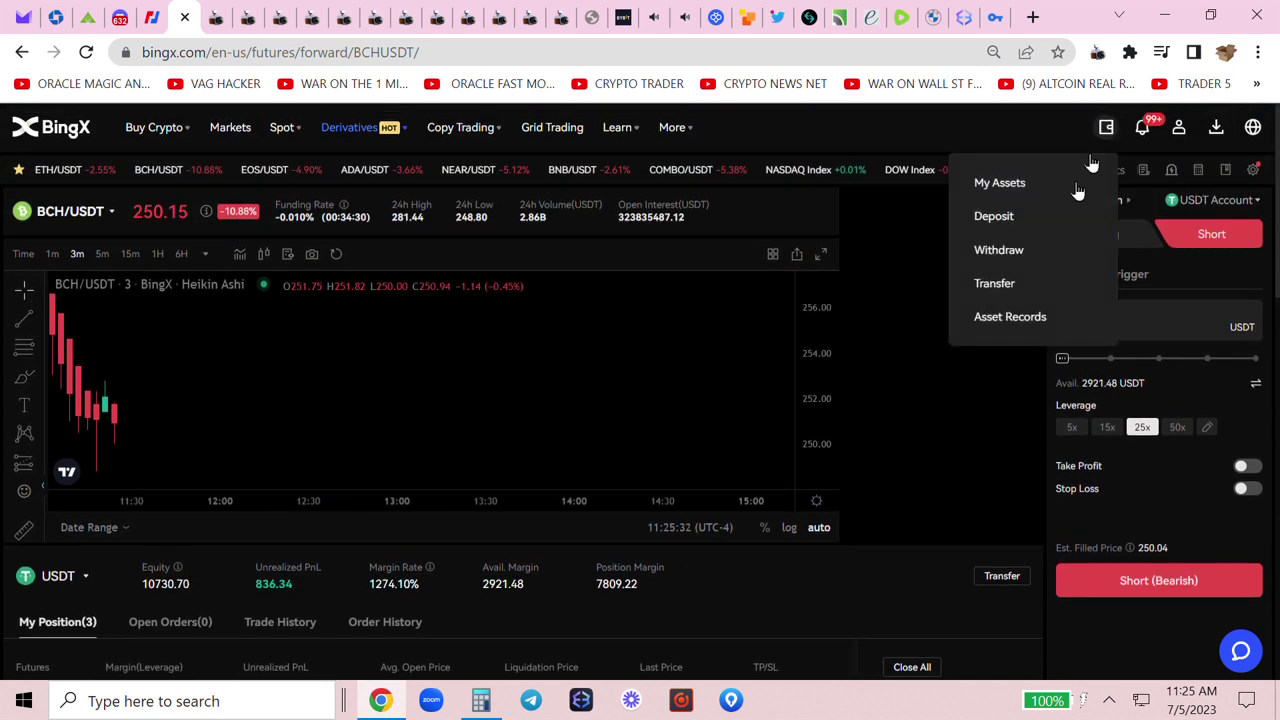
mouse_move(1106, 127)
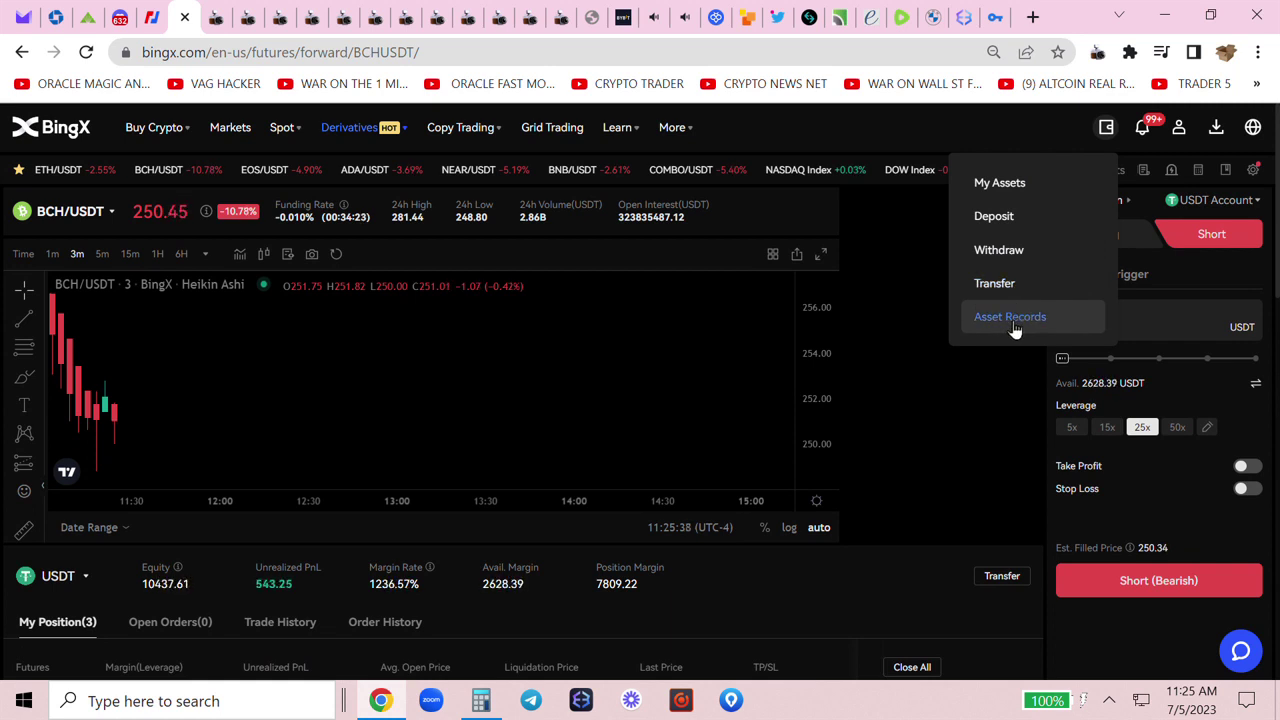
scroll(943, 342, "down", 2)
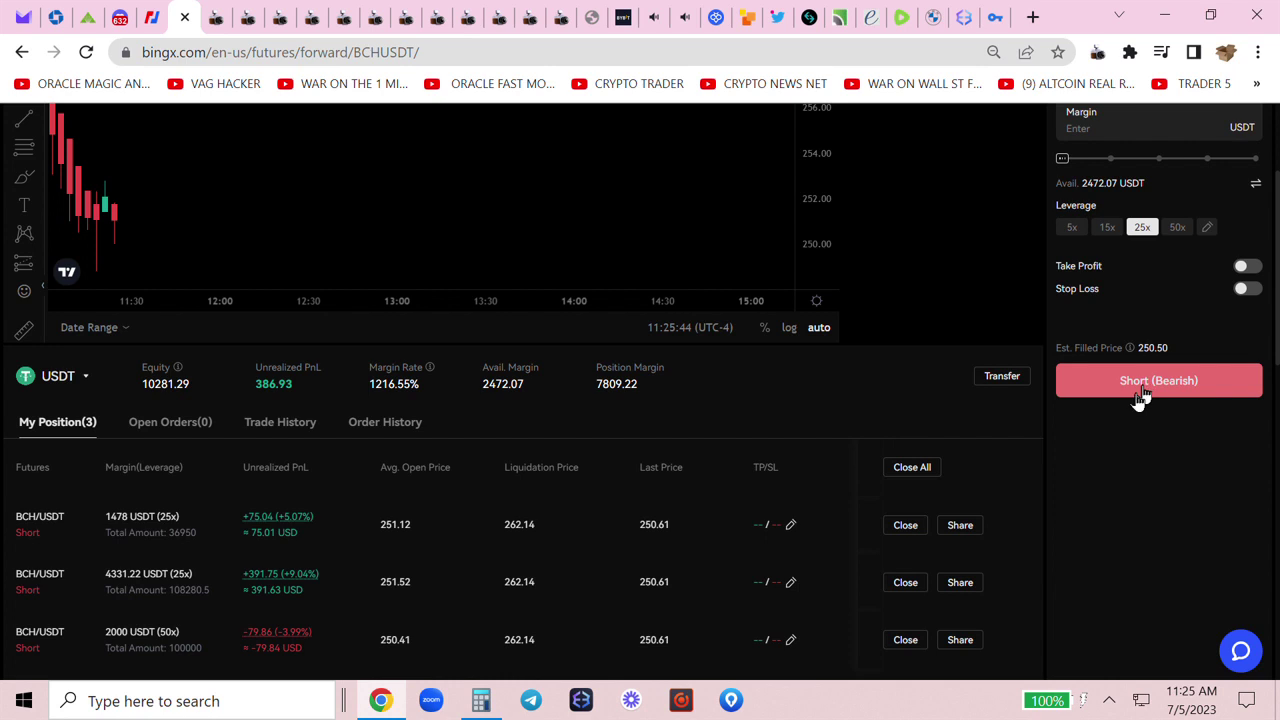
scroll(1140, 400, "up", 2)
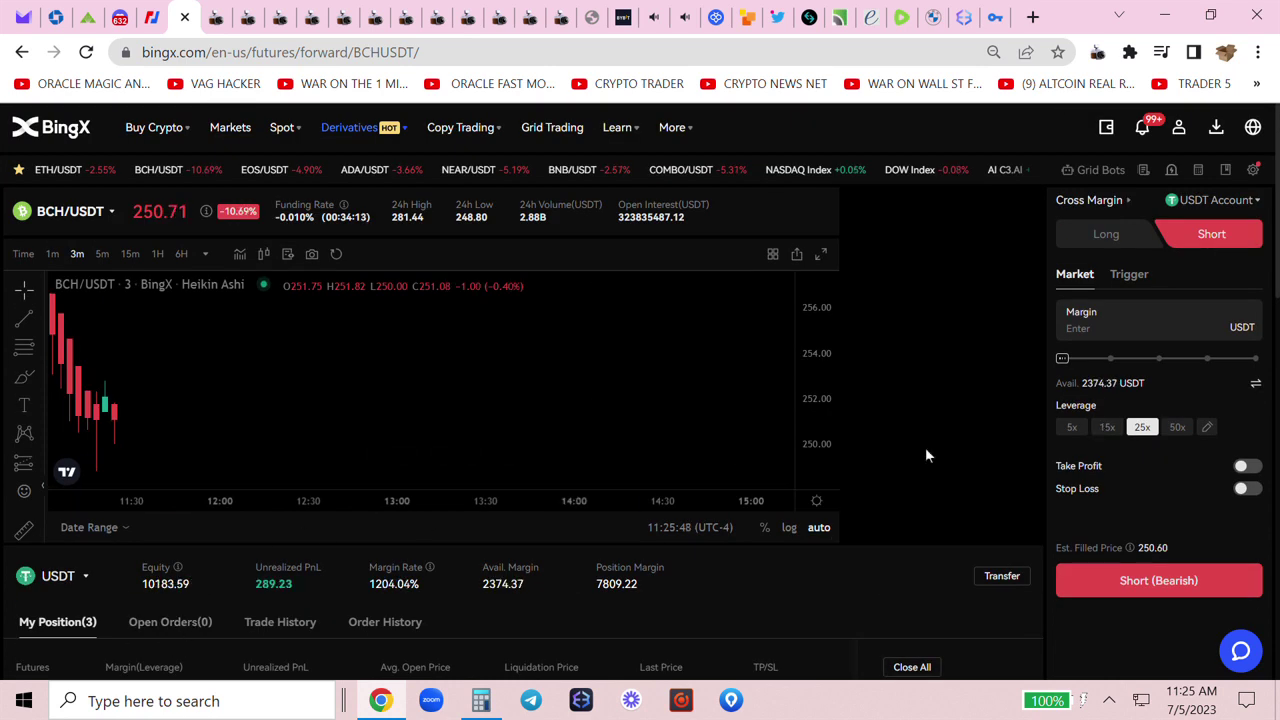
scroll(929, 448, "down", 2)
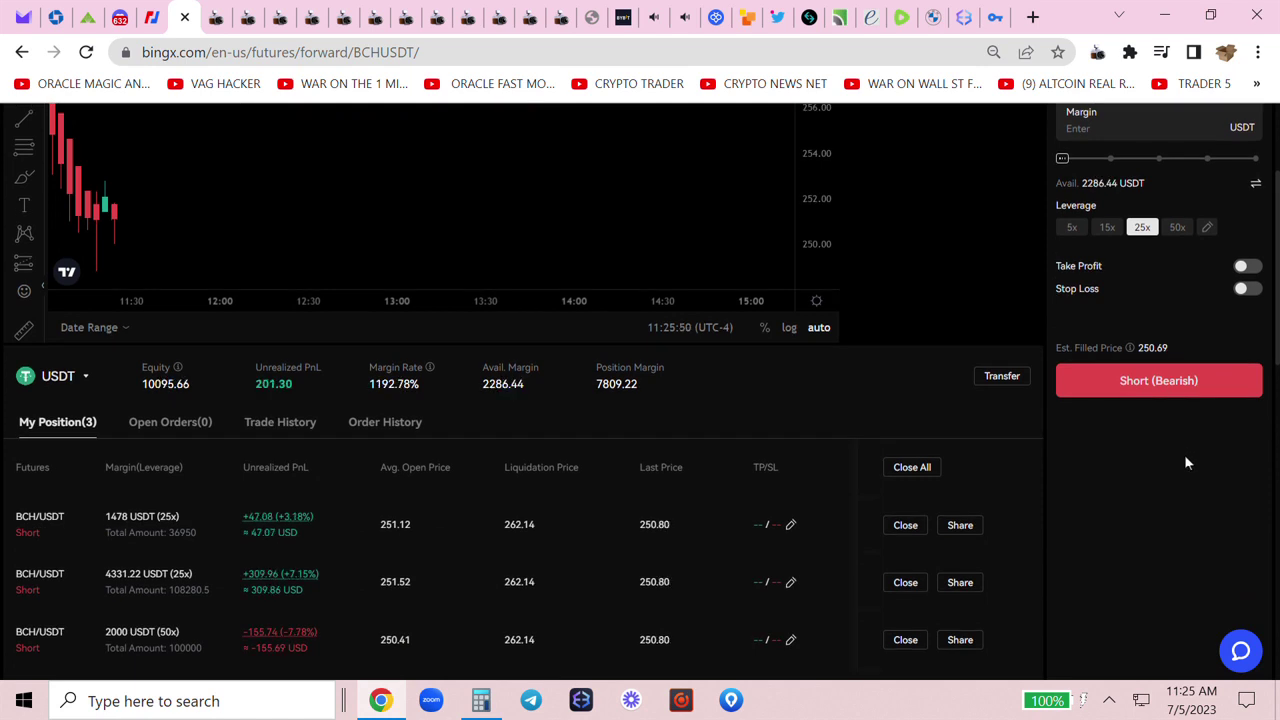
scroll(1175, 455, "down", 1)
scroll(360, 354, "up", 1)
scroll(360, 354, "up", 1)
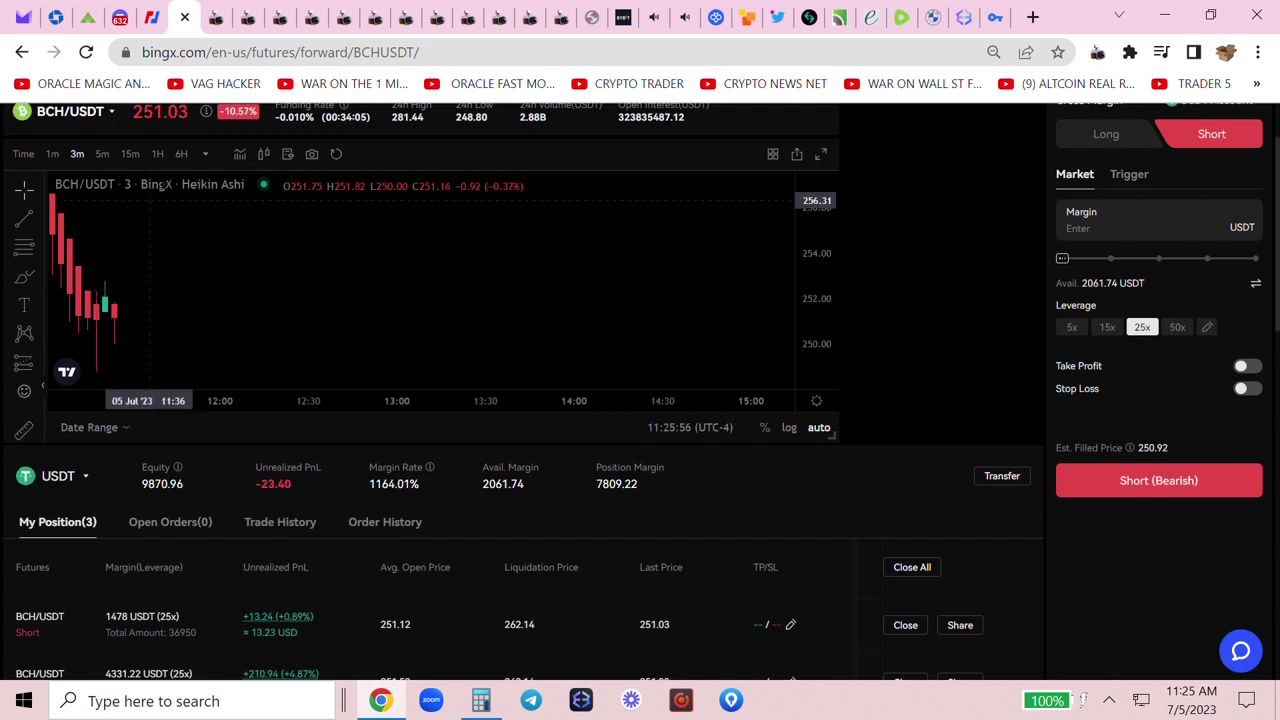
left_click(480, 701)
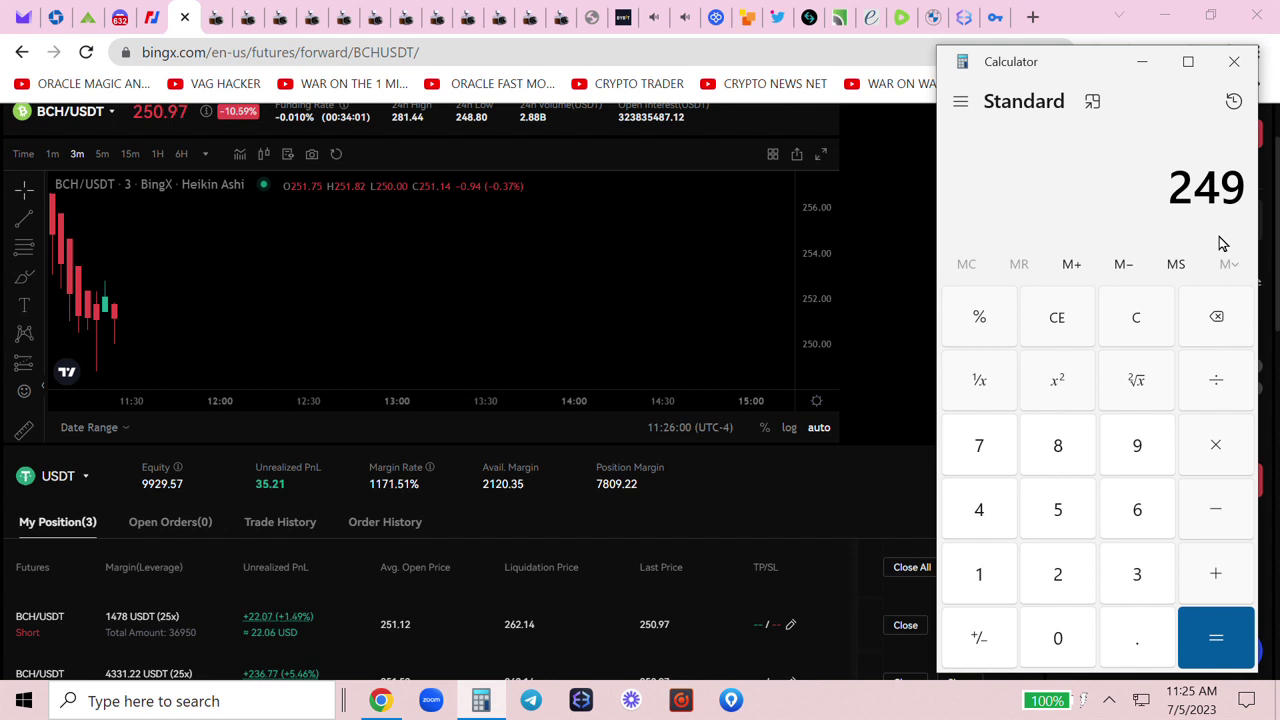
- Make the calculator read 249.88, then minimize it to reveal the BingX page
left_click(1137, 632)
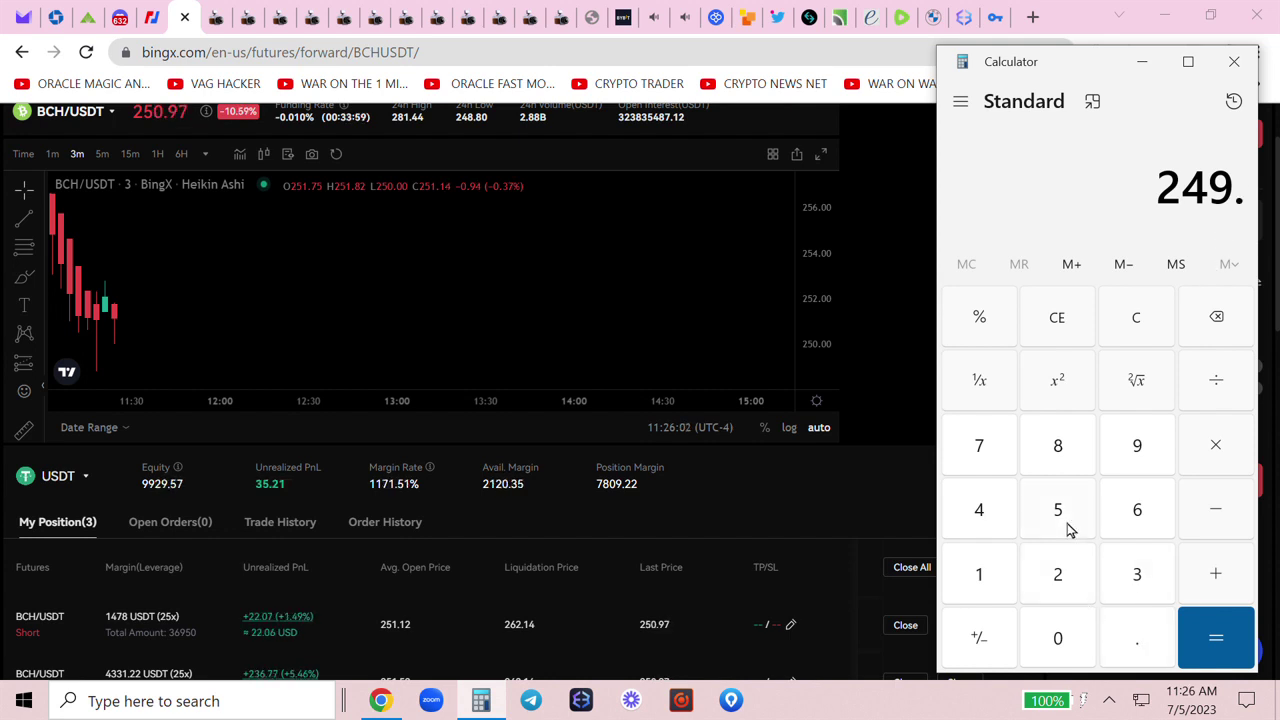
double_click(1068, 447)
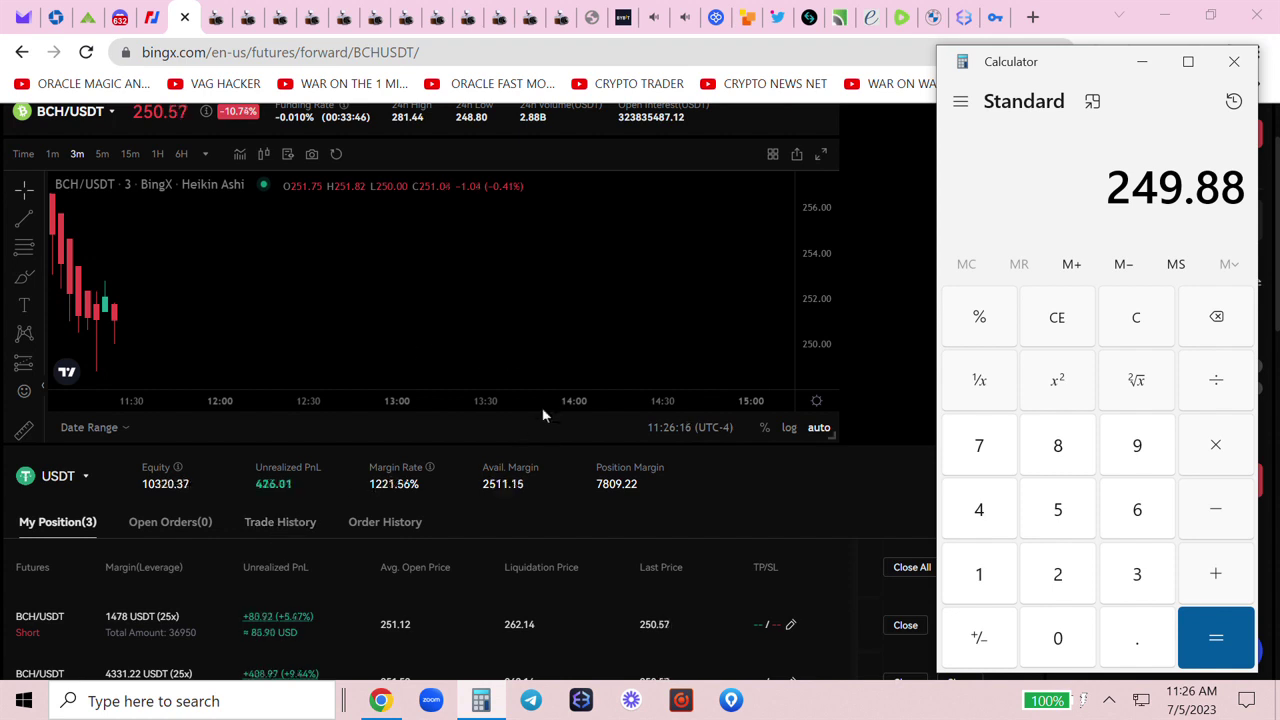
mouse_move(644, 292)
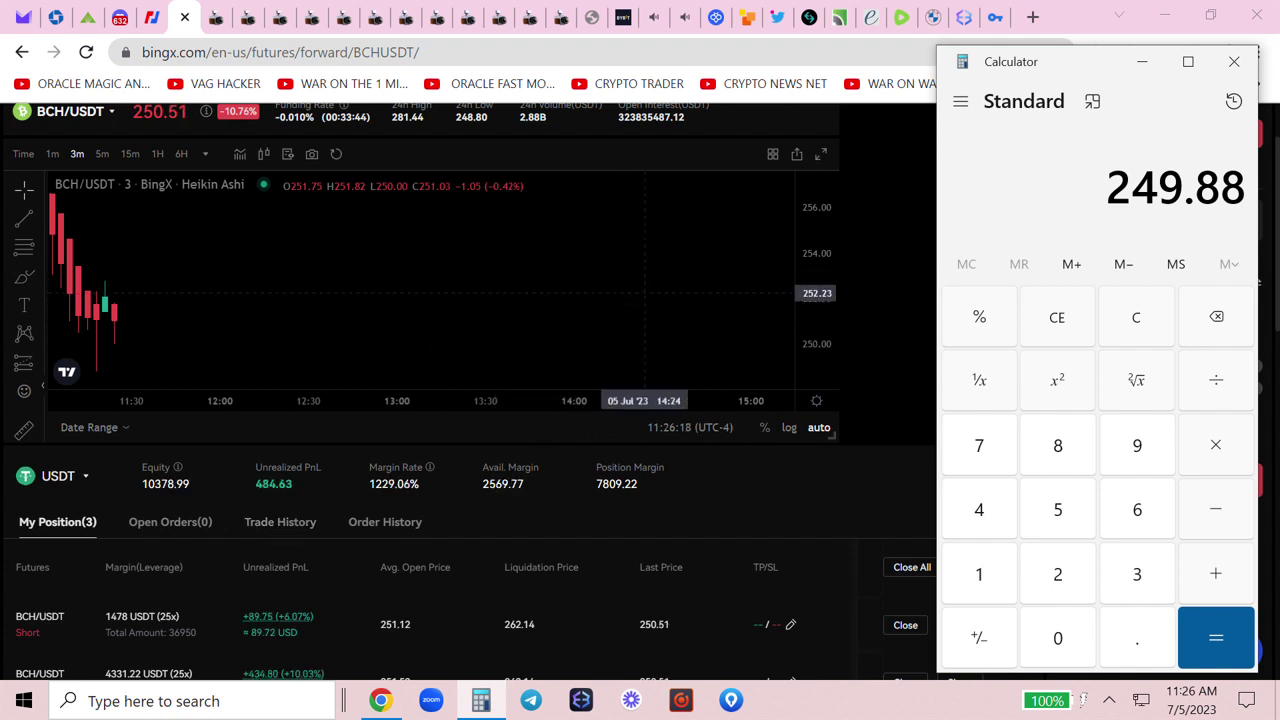
scroll(605, 285, "down", 1)
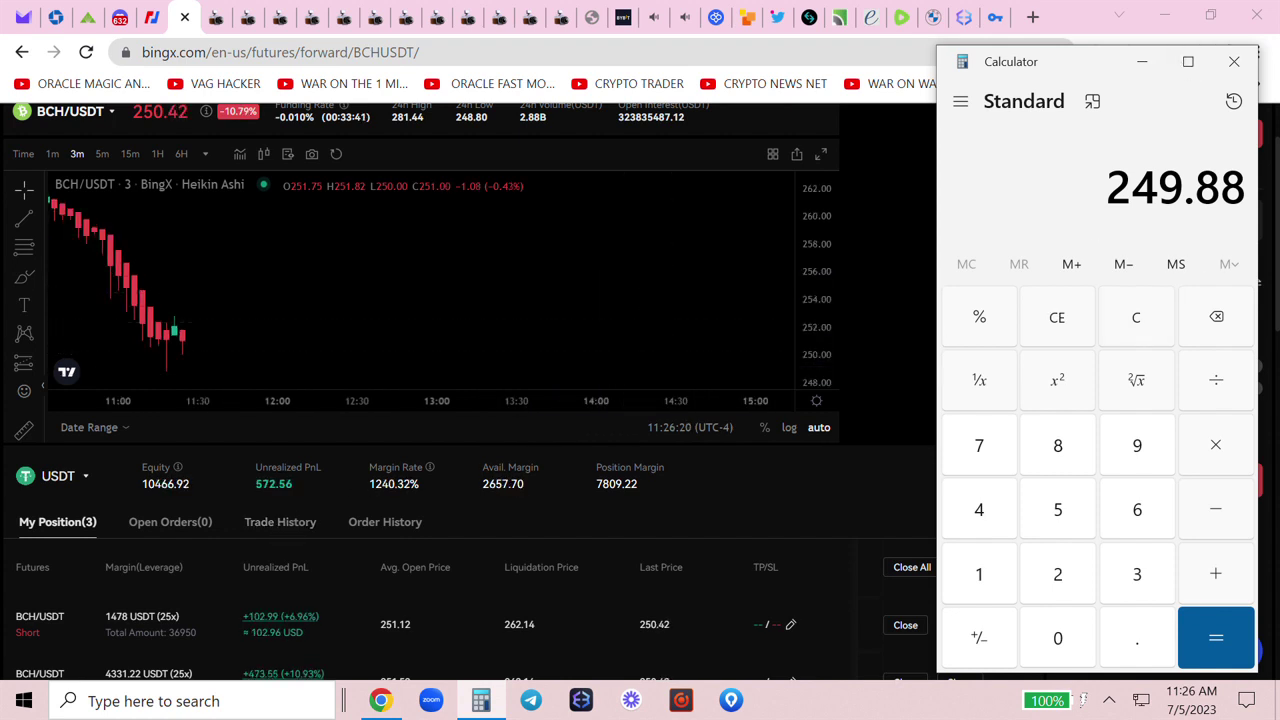
scroll(470, 390, "down", 1)
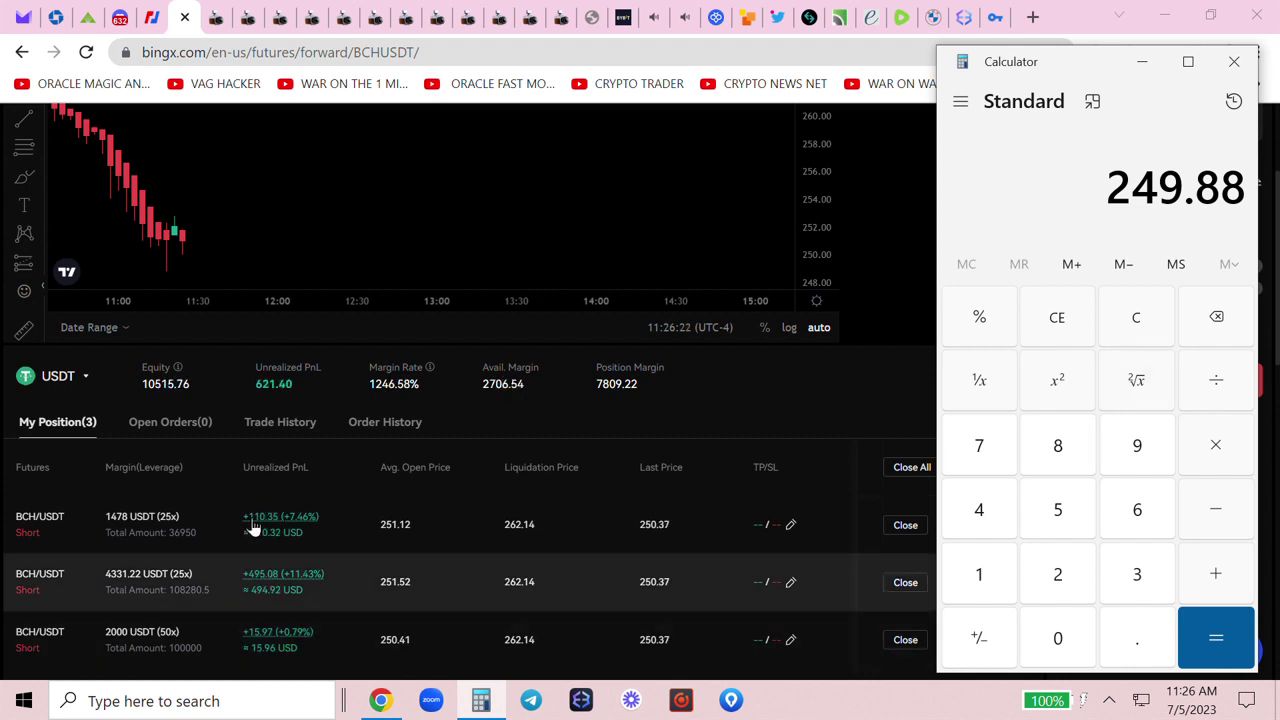
scroll(854, 480, "up", 1)
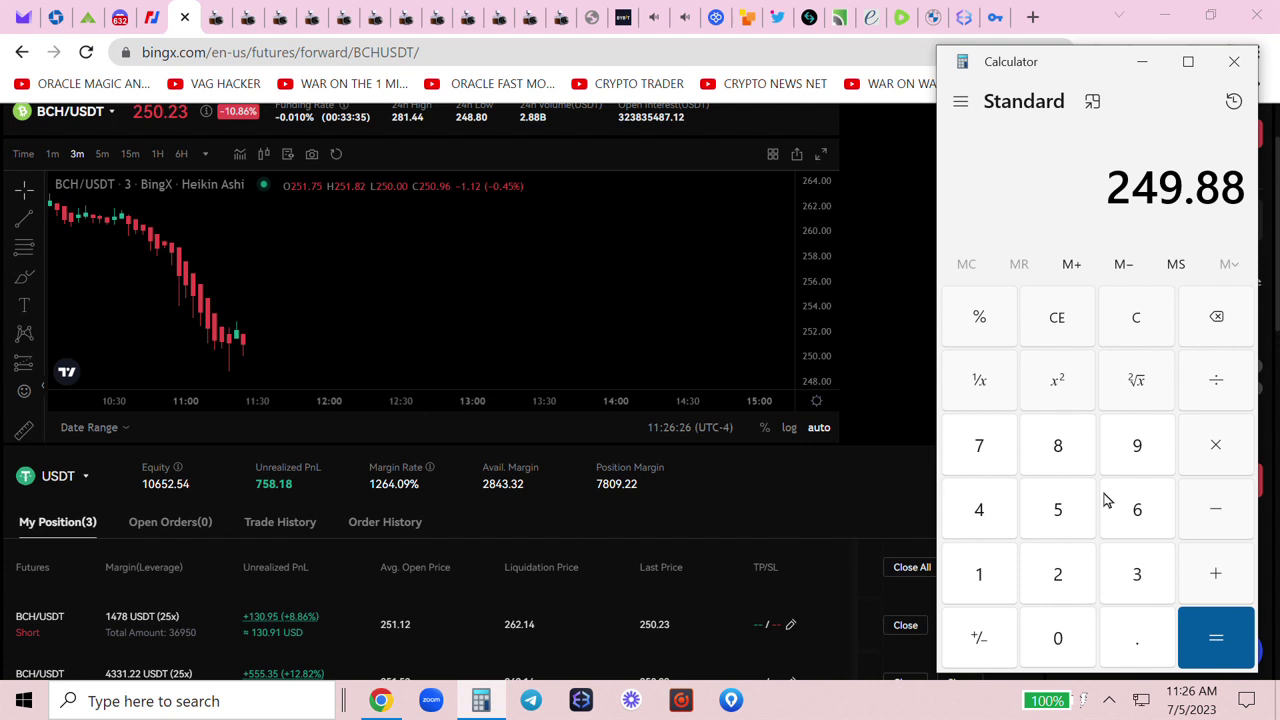
left_click(1142, 61)
scroll(1097, 222, "down", 2)
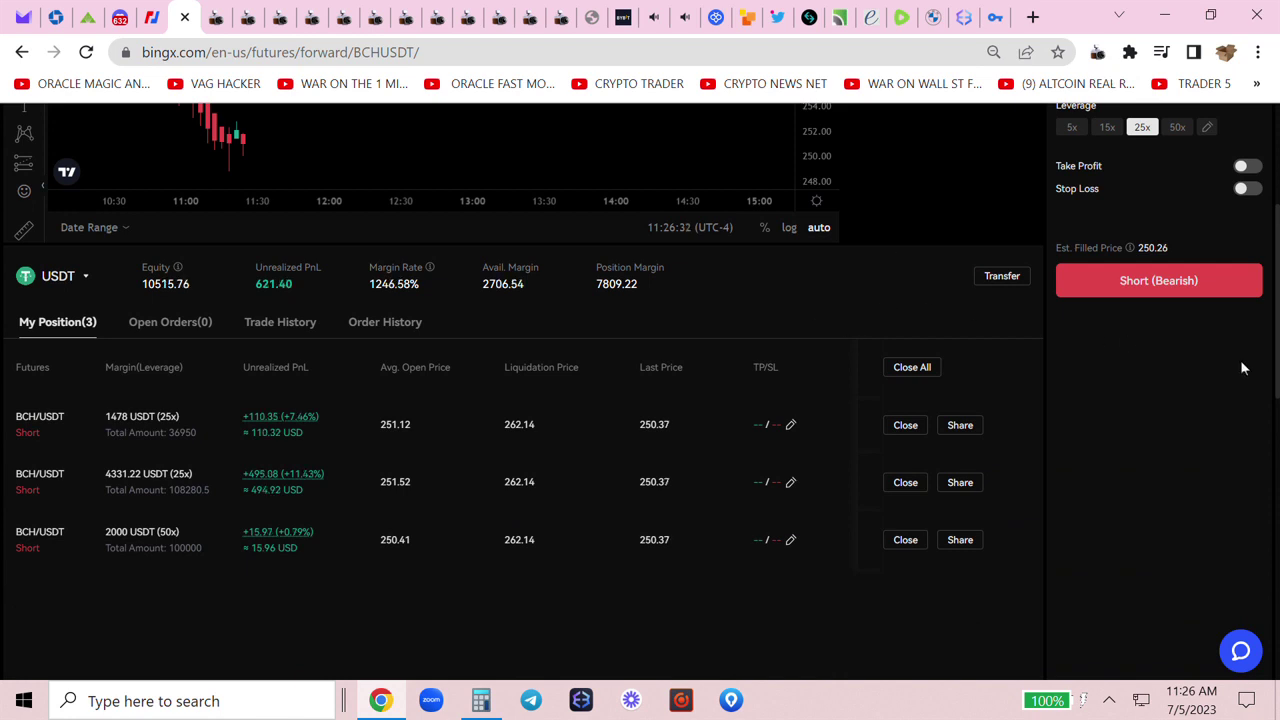
scroll(1242, 368, "up", 2)
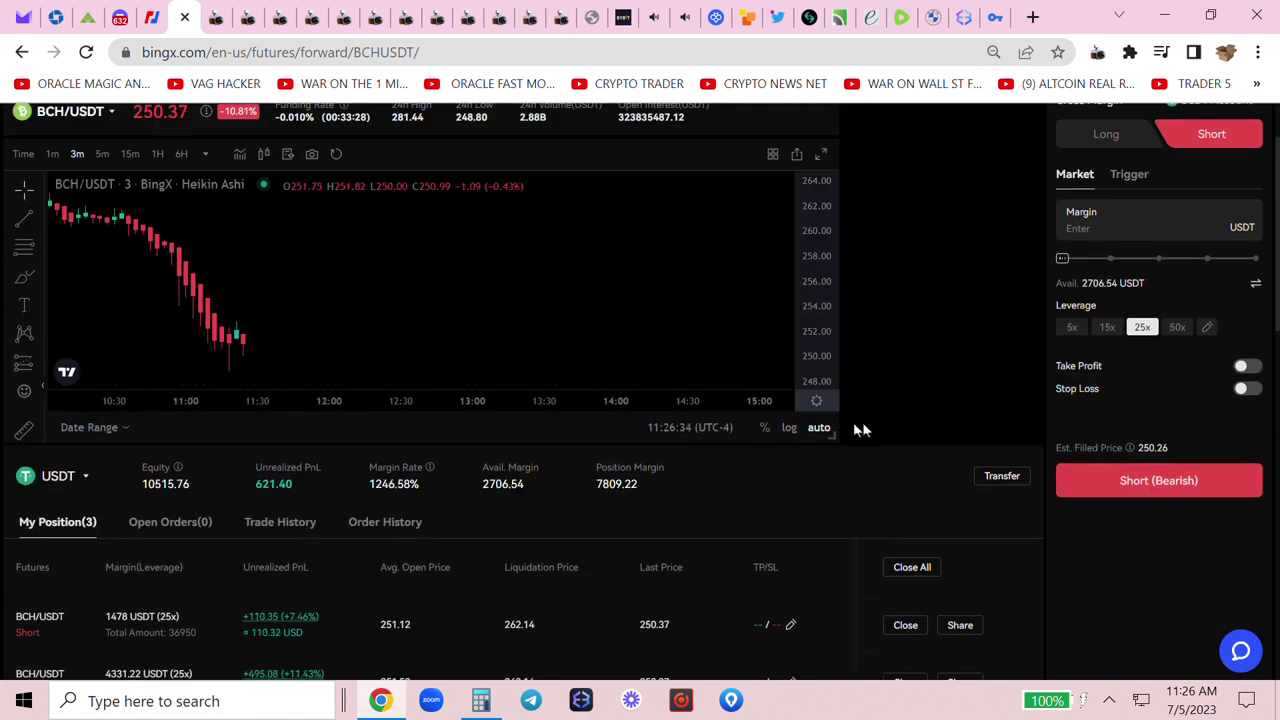
scroll(1000, 285, "down", 1)
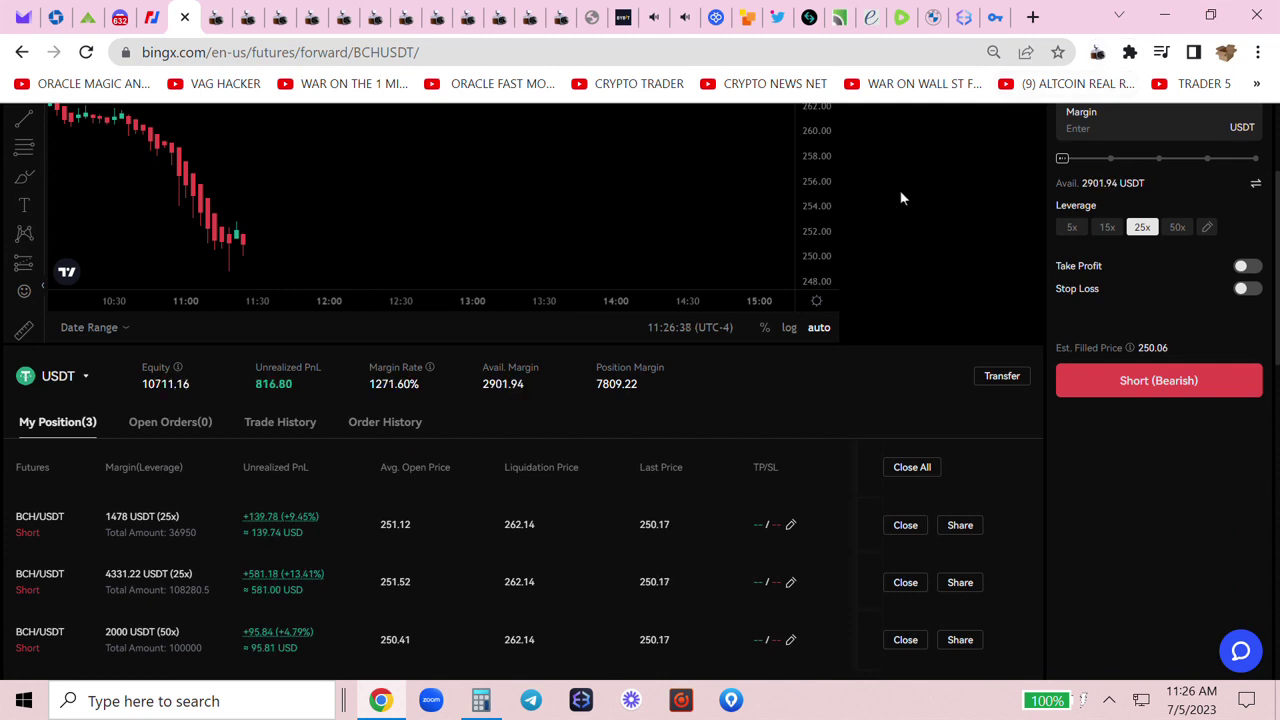
- Save a page screenshot, bring back the 249.88 calculator, and open BingX's Close All confirmation
left_click(1097, 52)
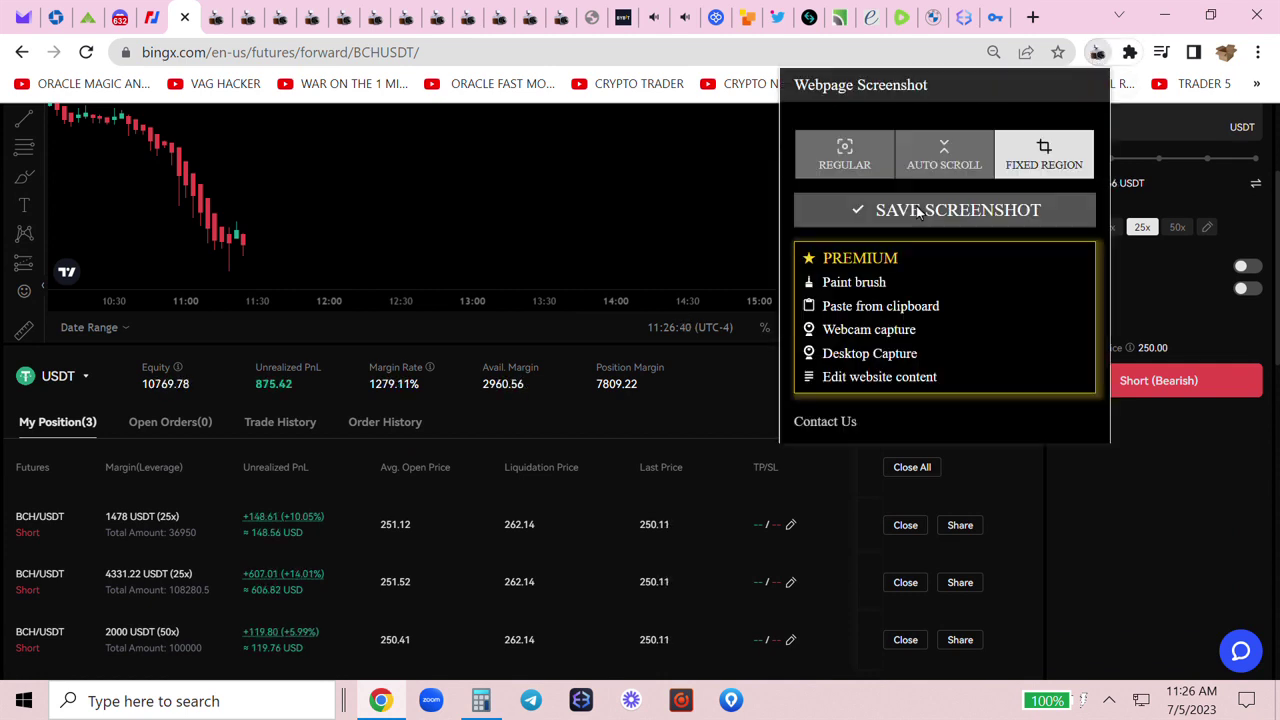
left_click(943, 210)
left_click(174, 18)
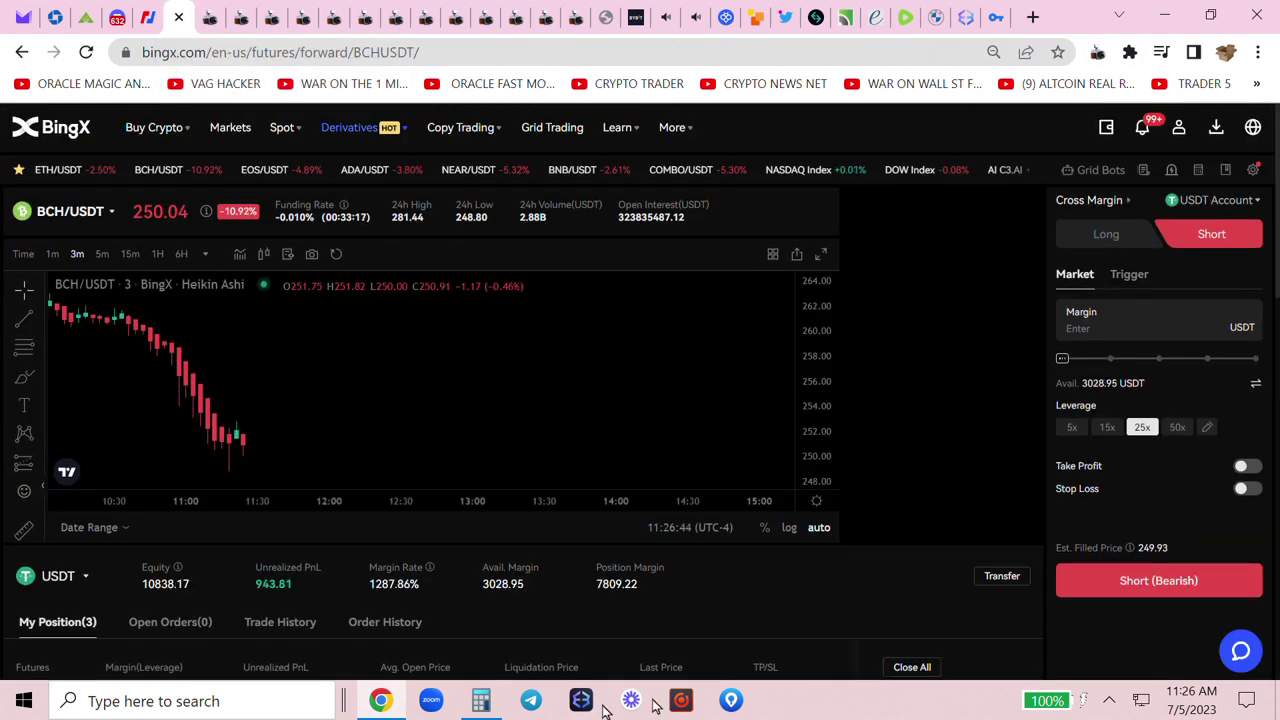
left_click(481, 700)
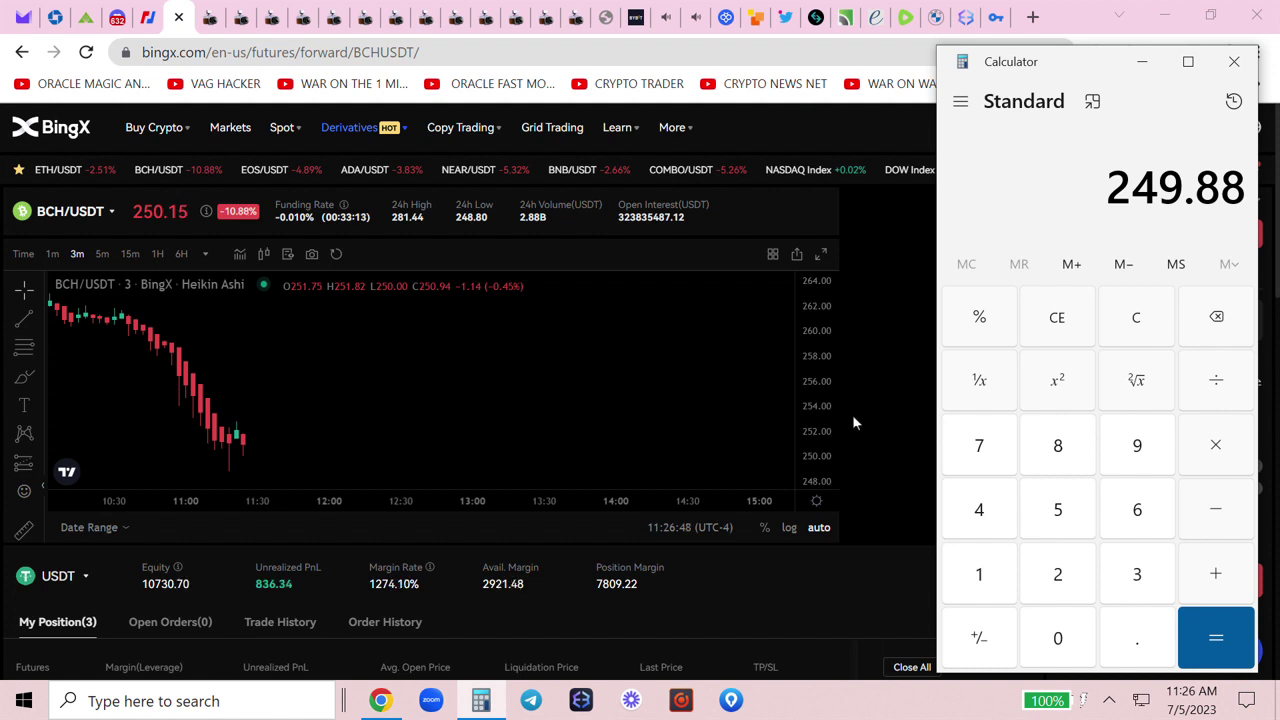
scroll(919, 463, "down", 1)
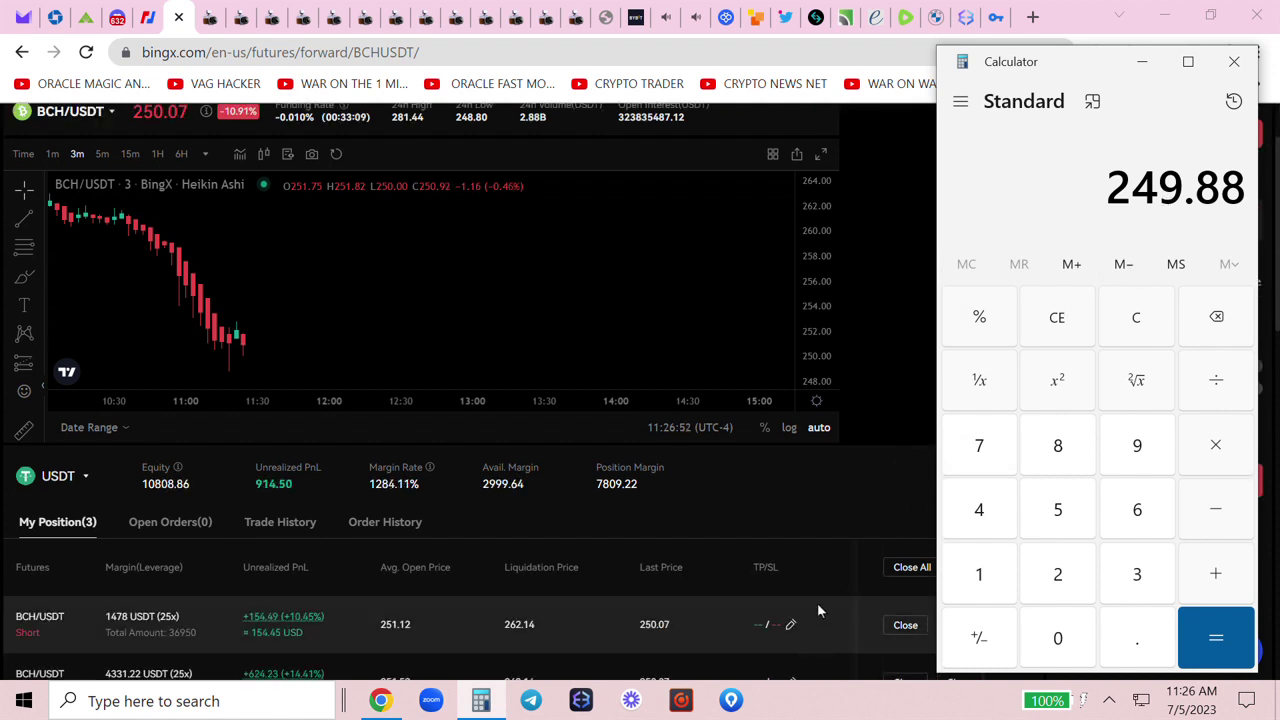
left_click(902, 577)
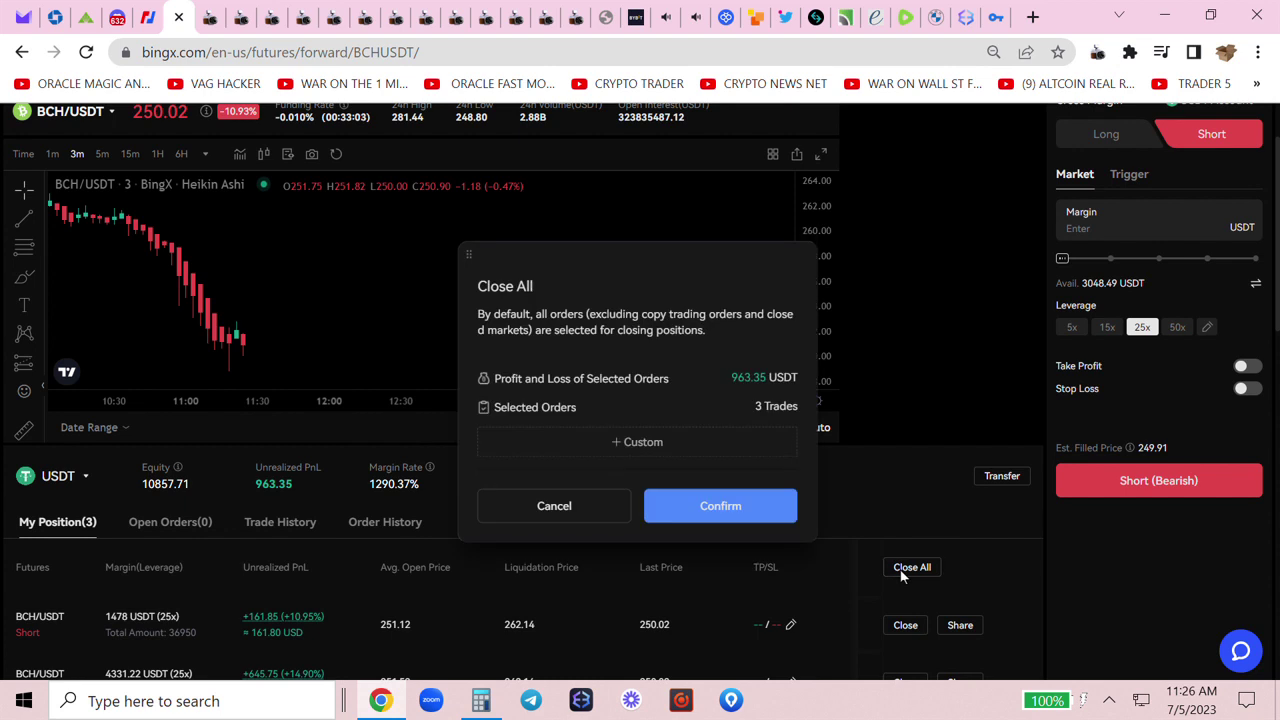
scroll(632, 574, "down", 1)
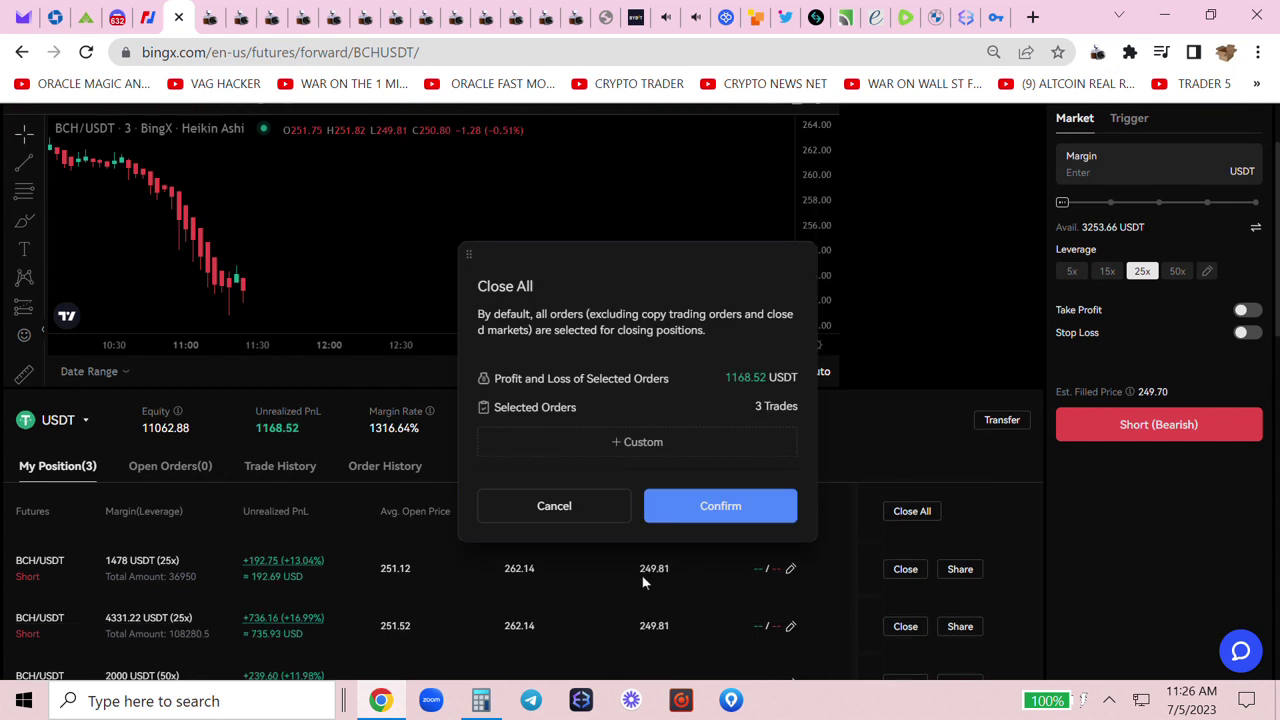
scroll(1122, 184, "up", 1)
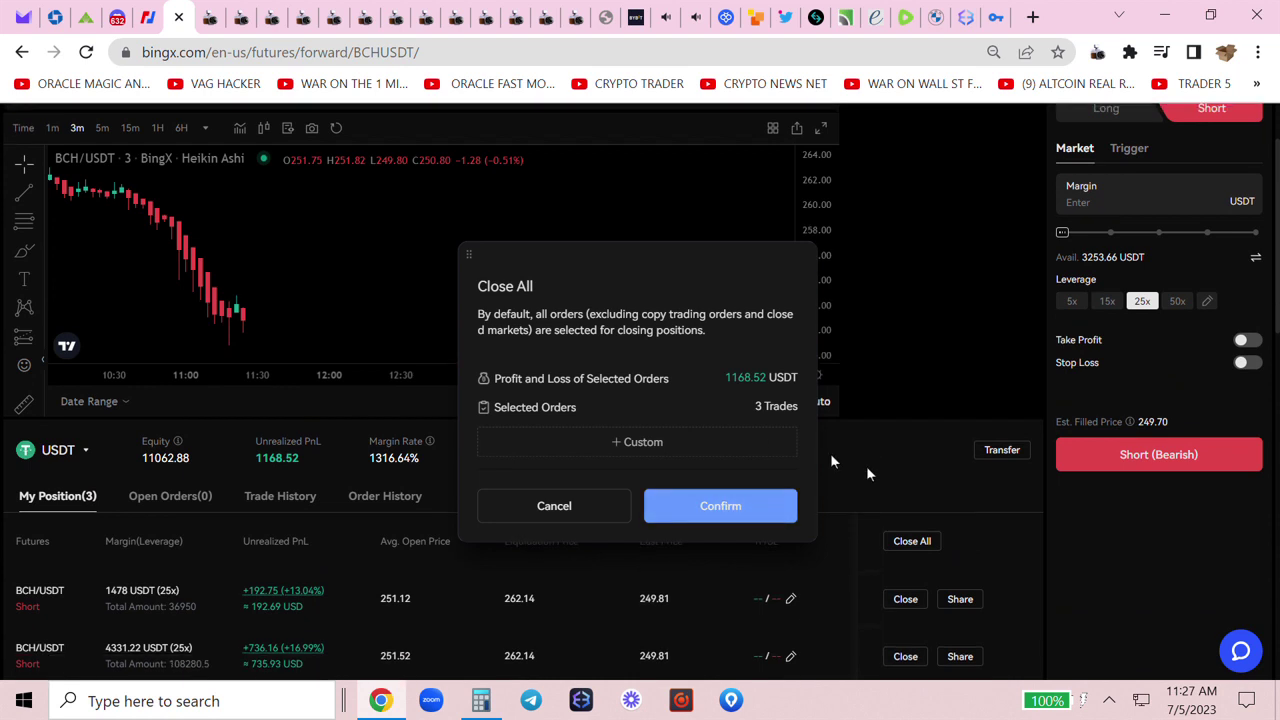
scroll(831, 463, "down", 1)
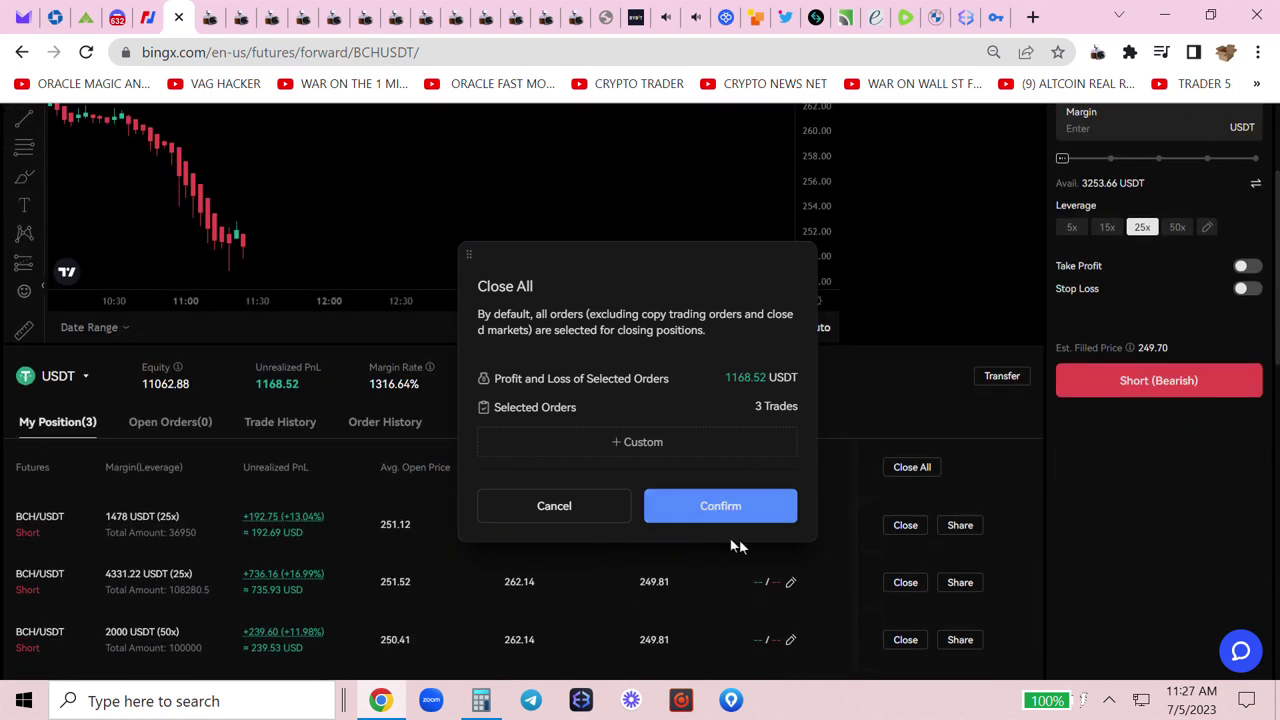
- Screenshot the Close All confirmation, then confirm closing all three BCH/USDT shorts
left_click(1097, 52)
left_click(899, 207)
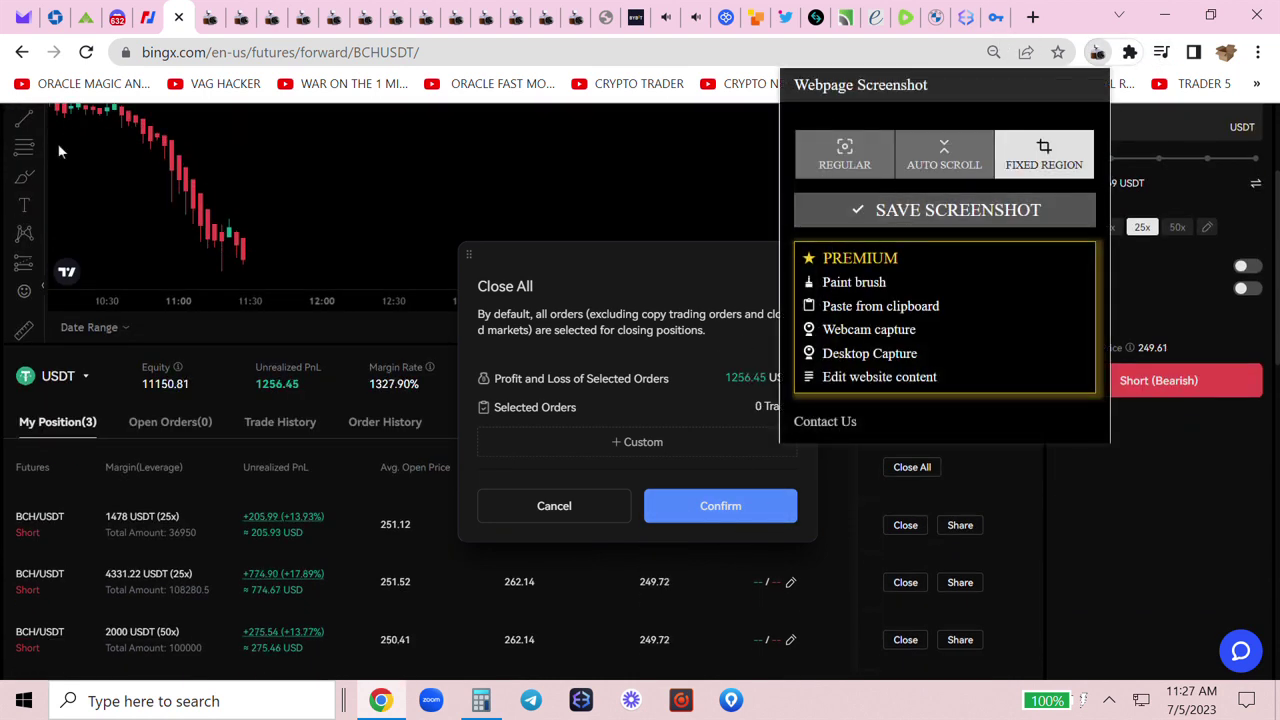
left_click(174, 17)
scroll(789, 399, "up", 1)
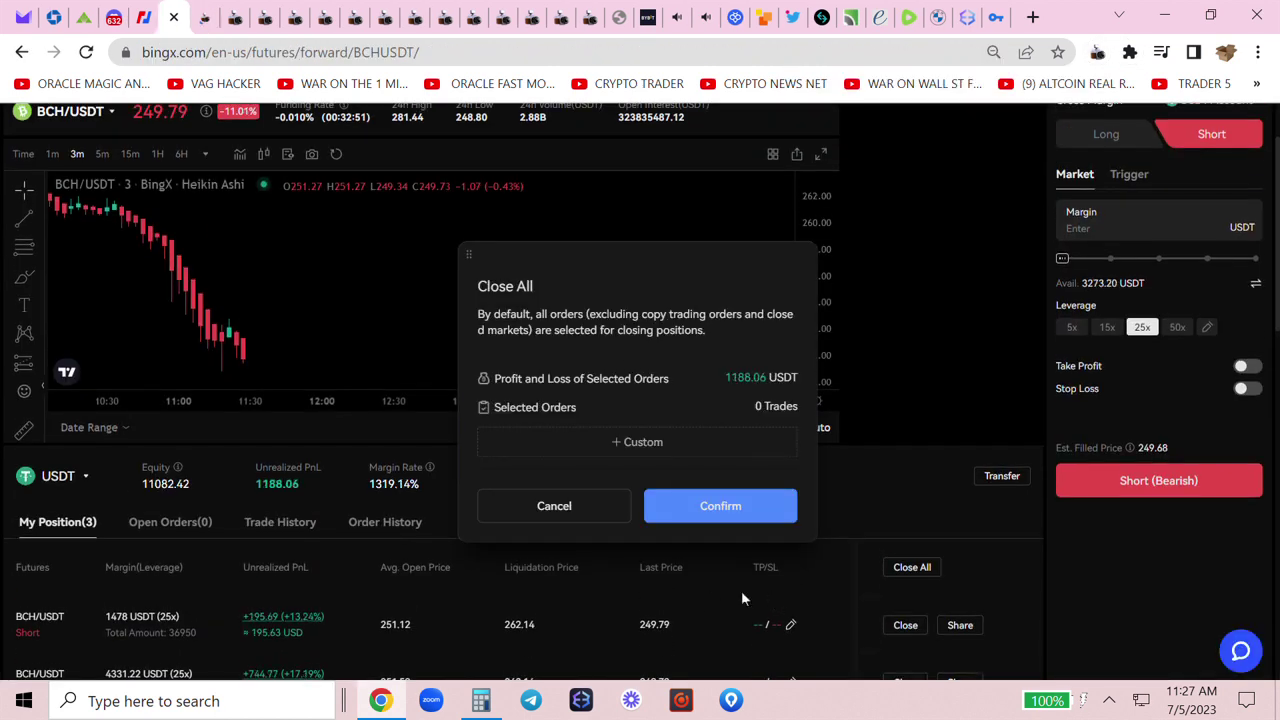
left_click(741, 503)
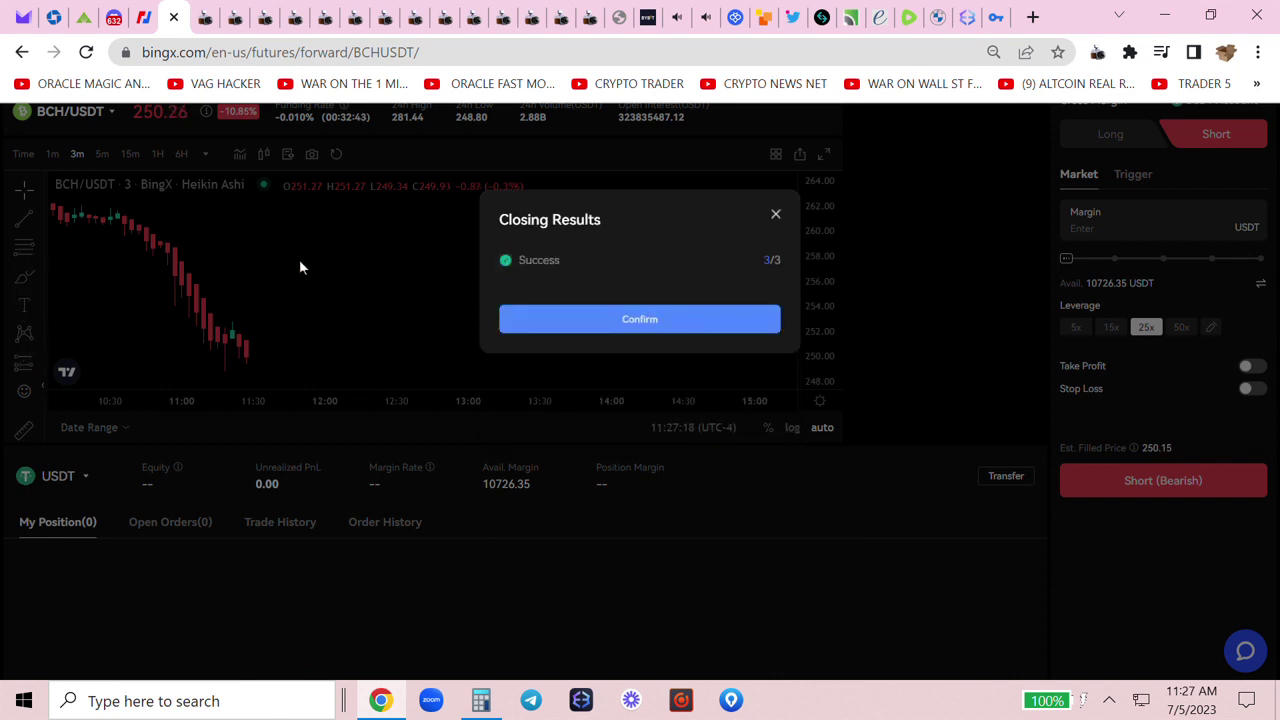
- Confirm the Closing Results notice, leaving zero positions and 10,726.35 USDT available
left_click(560, 318)
scroll(1150, 460, "up", 1)
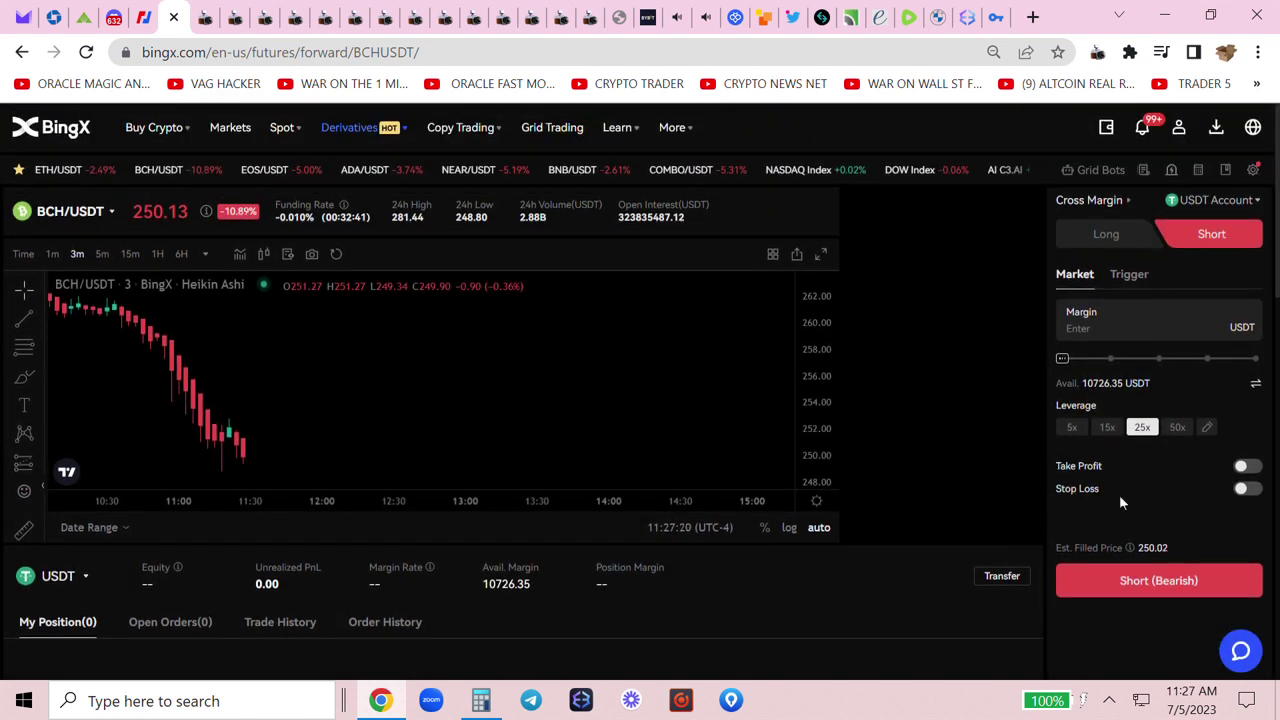